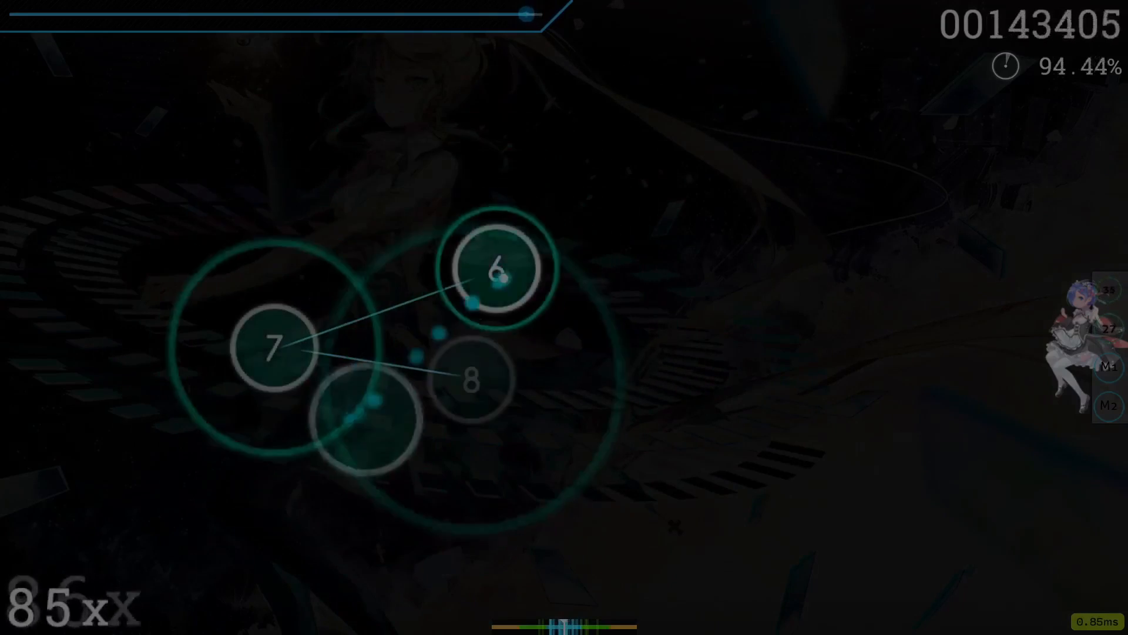
key("x")
key("z")
key("x")
key("z")
key("x")
key("z")
key("x")
key("z")
key("x")
key("z")
key("x")
key("z")
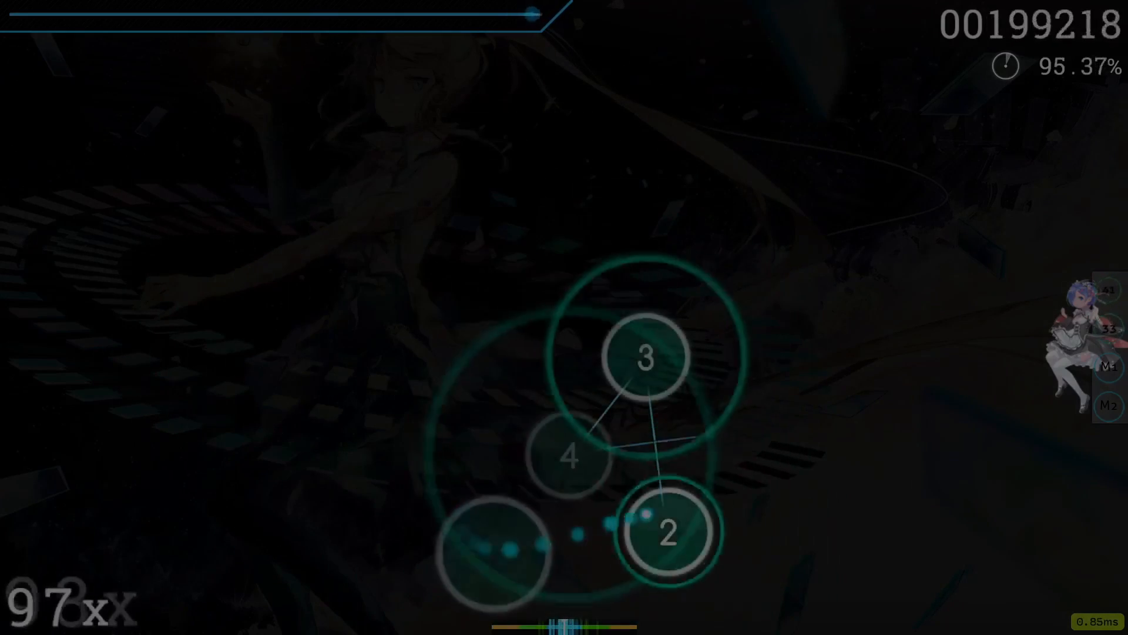
key("x")
key("z")
key("x")
key("z")
key("x")
key("z")
key("x")
key("z")
key("x")
key("z")
key("x")
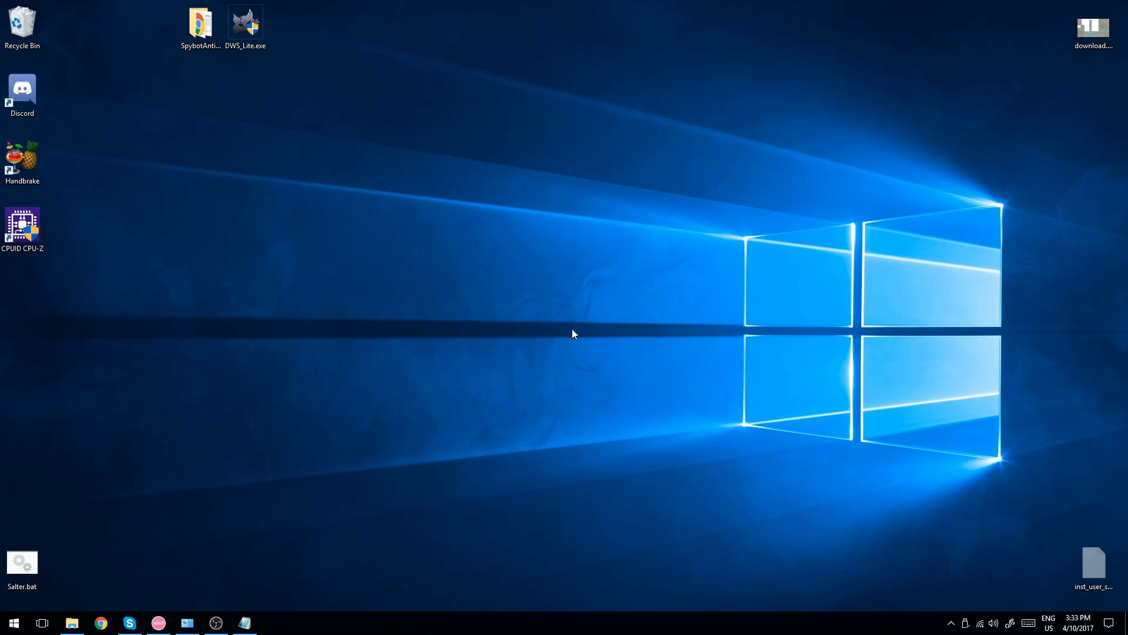
Step: Launch DWS_Lite.exe from the desktop with elevated rights and start the Destroy Windows 10 Spying process
left_click_drag(134, 22, 281, 13)
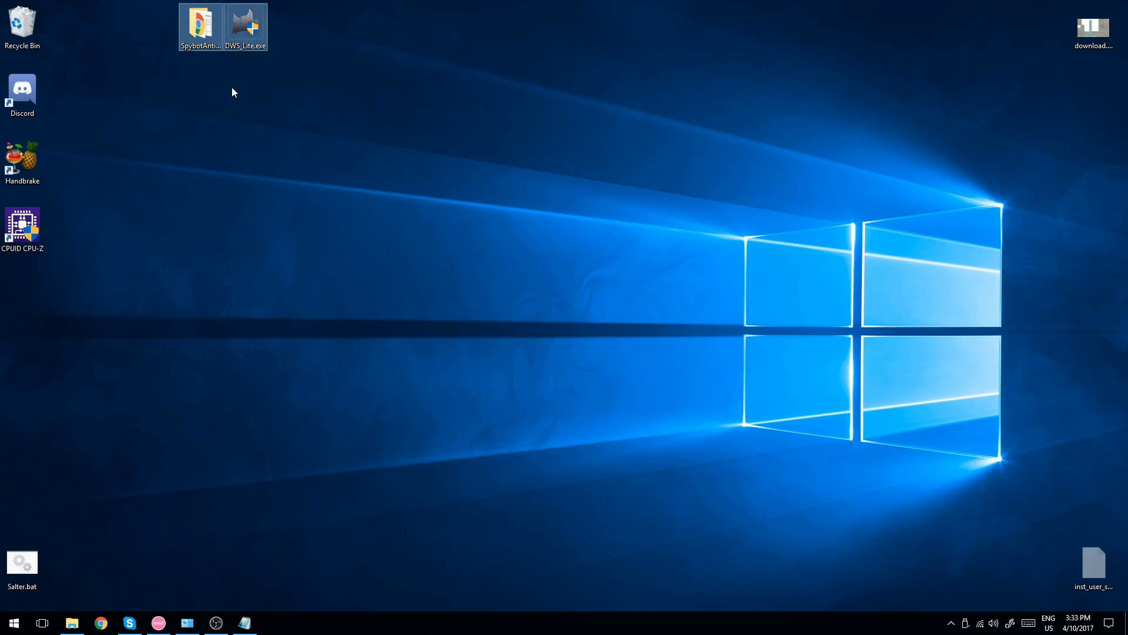
left_click(247, 24)
double_click(247, 24)
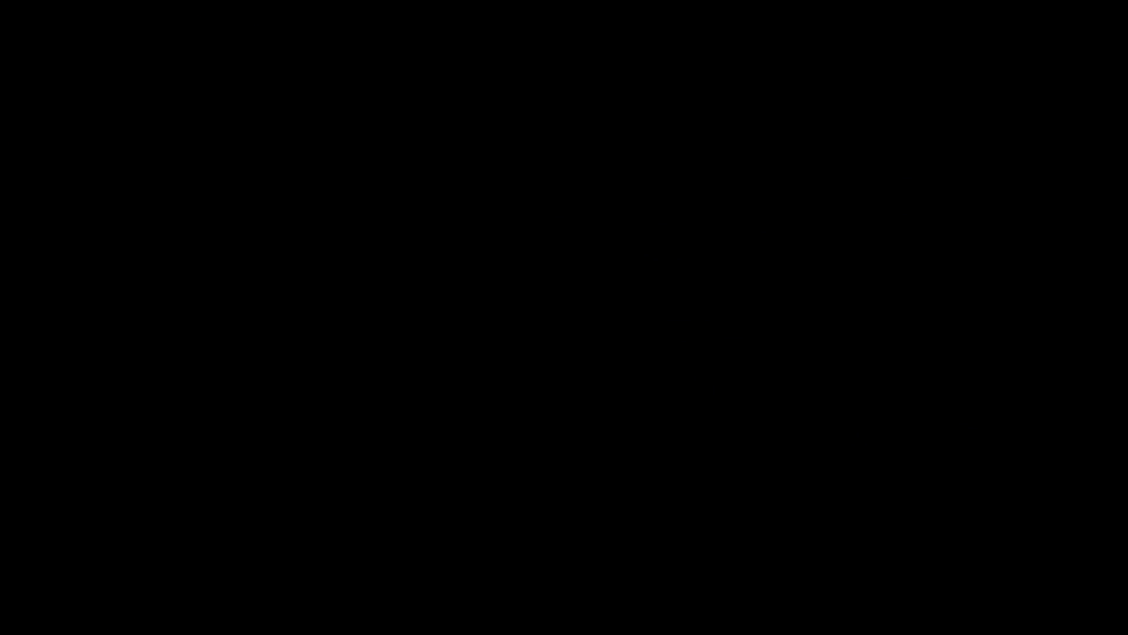
left_click(523, 400)
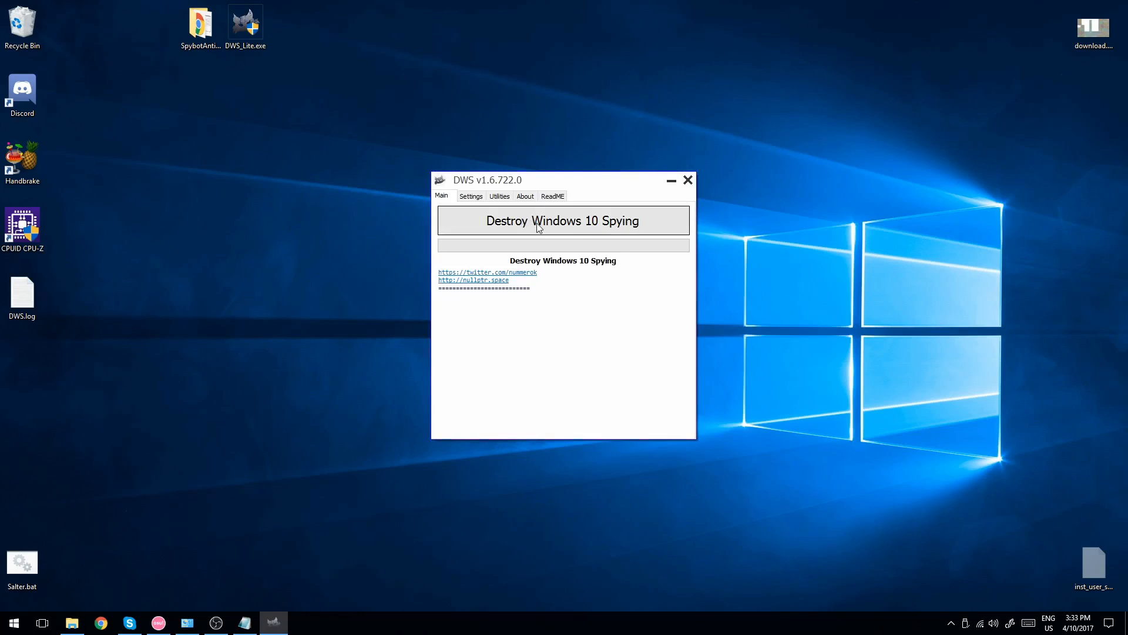
left_click(538, 227)
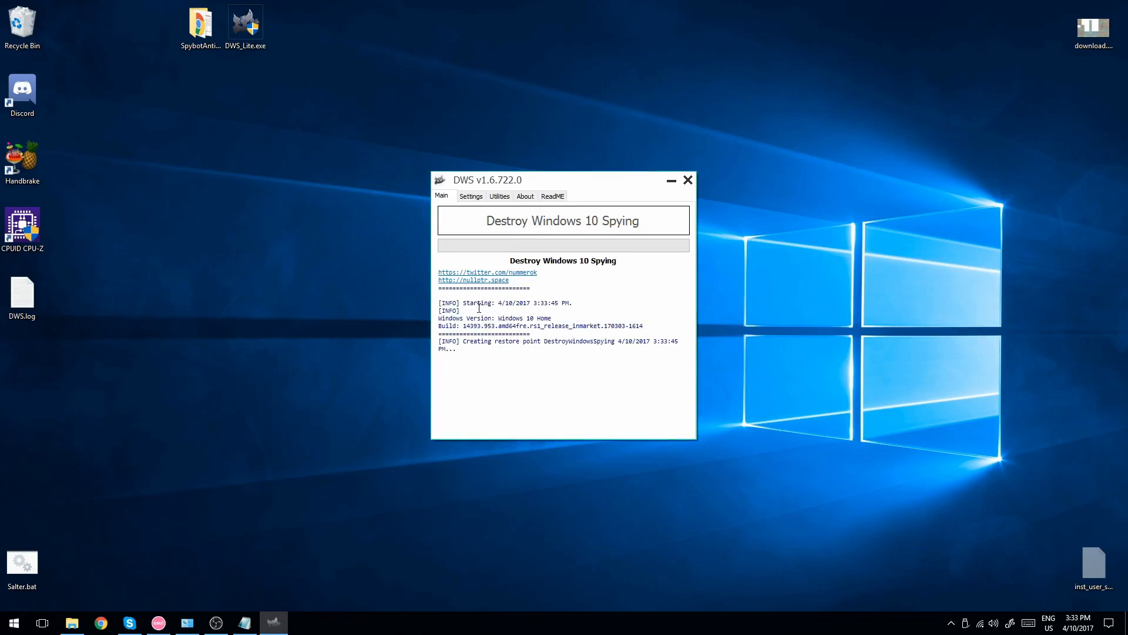
left_click_drag(439, 301, 484, 348)
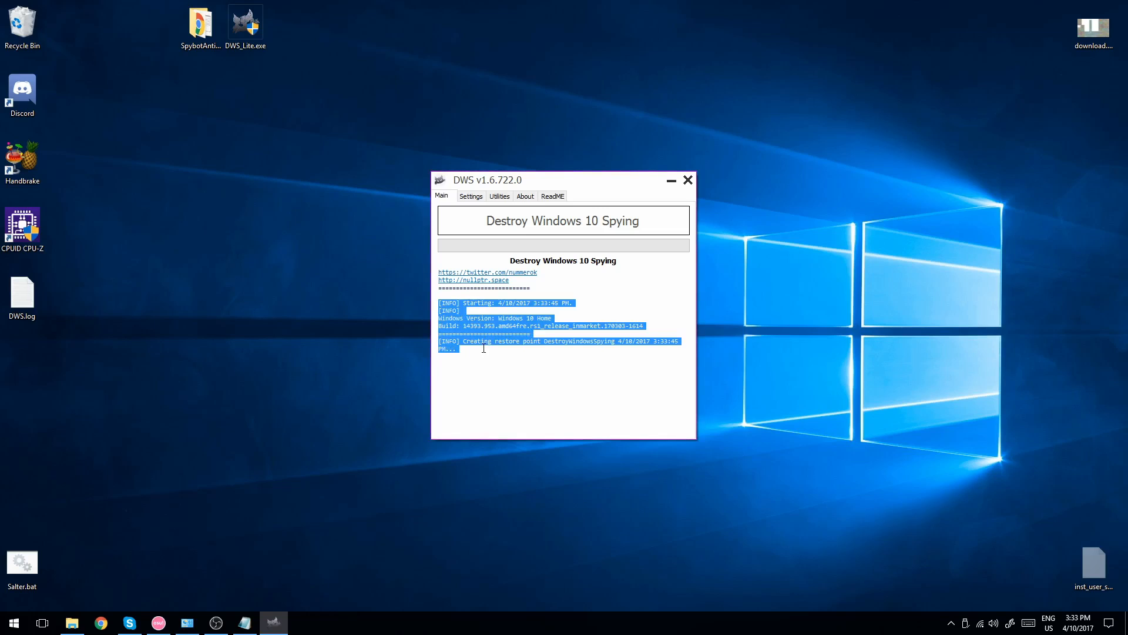
left_click(515, 338)
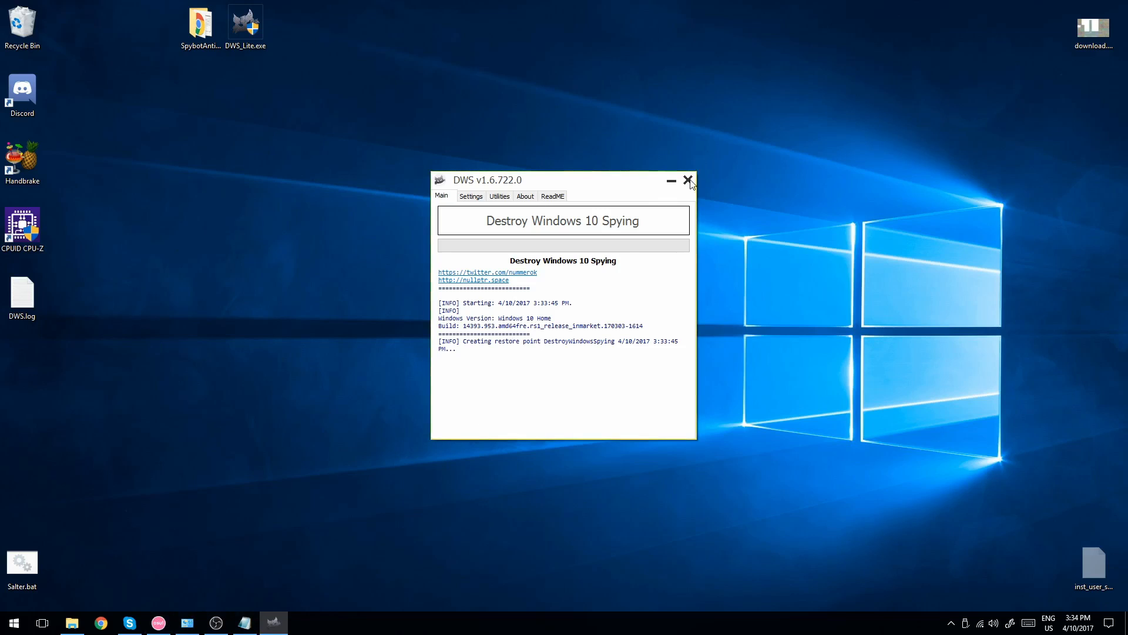
Step: Switch to the Control Panel, open Windows Firewall's advanced settings, and display the inbound rules
left_click(187, 622)
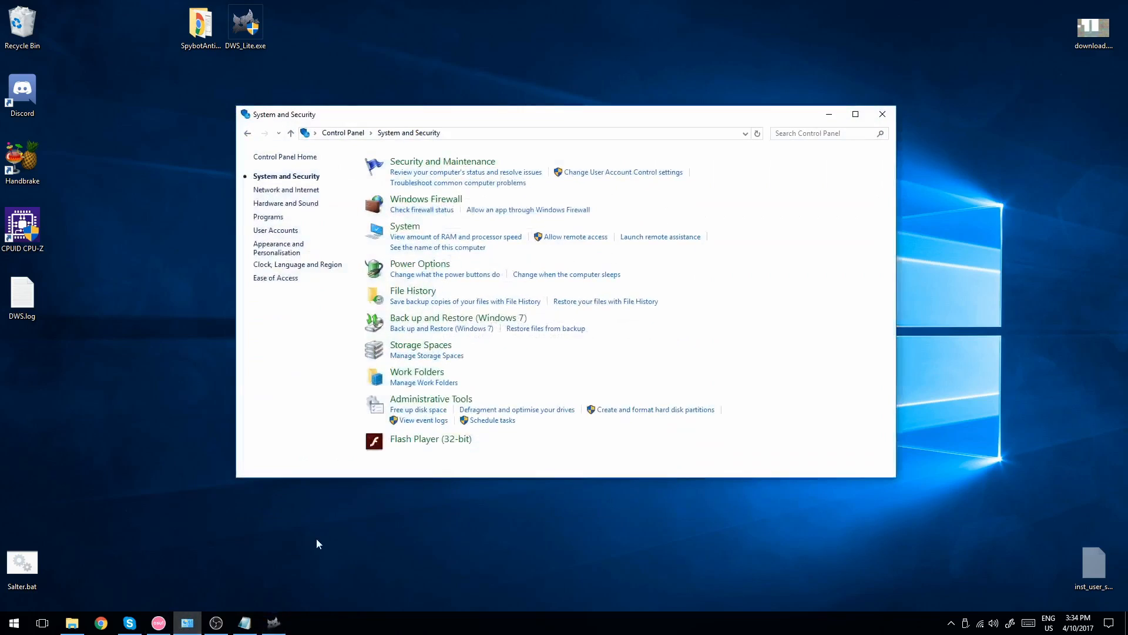
left_click(435, 202)
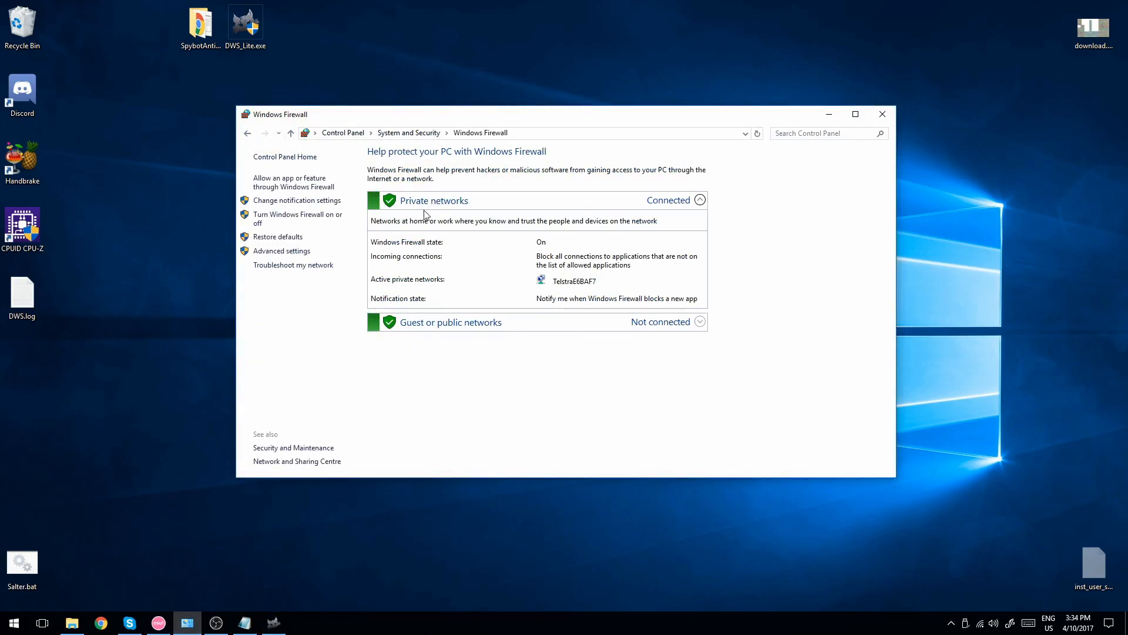
left_click(284, 251)
left_click_drag(318, 29, 383, 0)
left_click(57, 63)
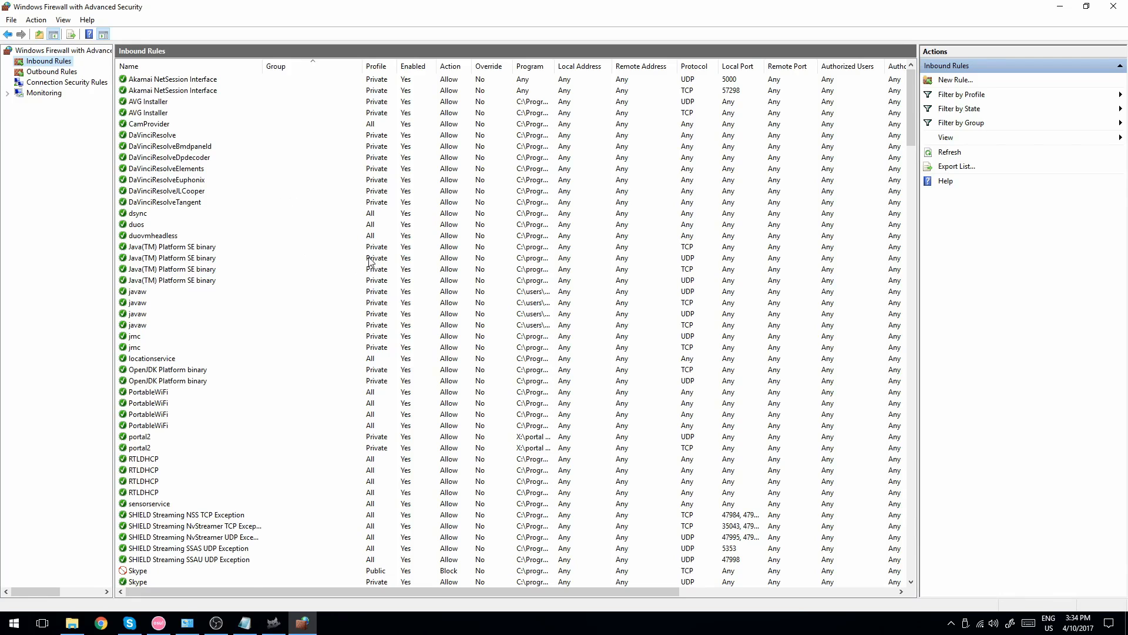
Step: Look through the inbound rules and examine the Microsoft Photos rule, including its user owner and application package columns
scroll(370, 261, "down", 13)
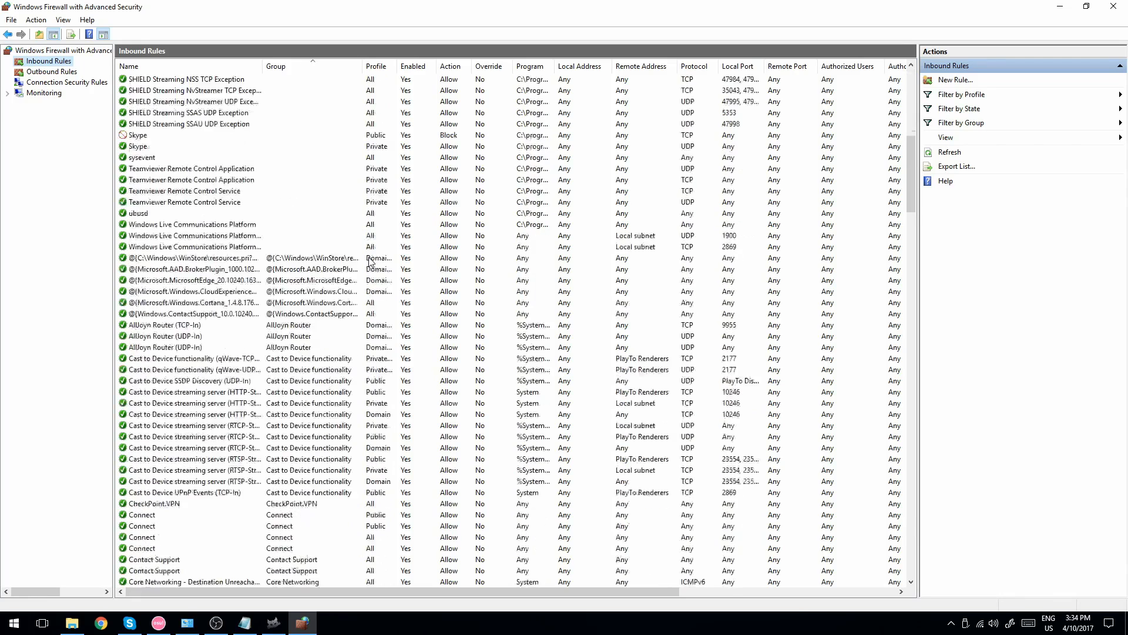
scroll(370, 261, "down", 20)
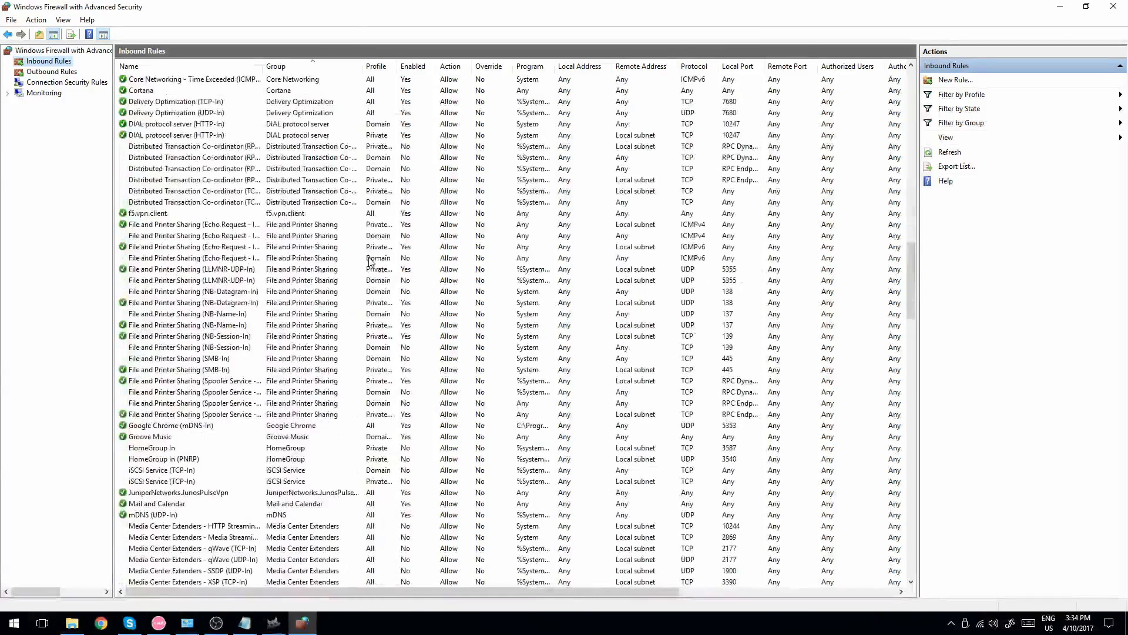
scroll(370, 261, "down", 10)
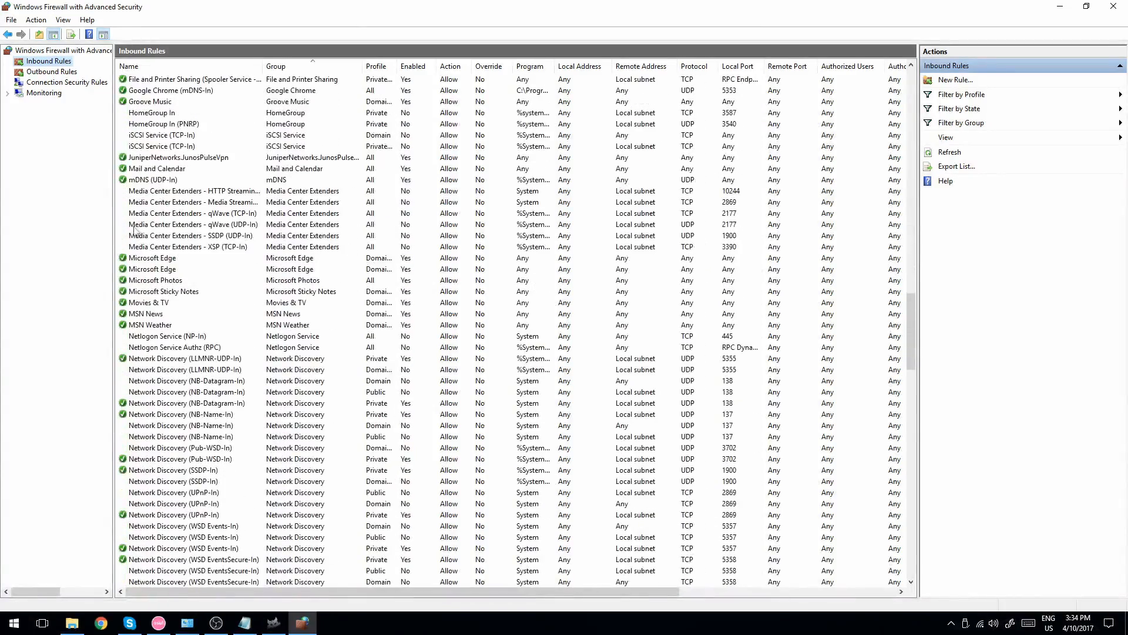
left_click(178, 282)
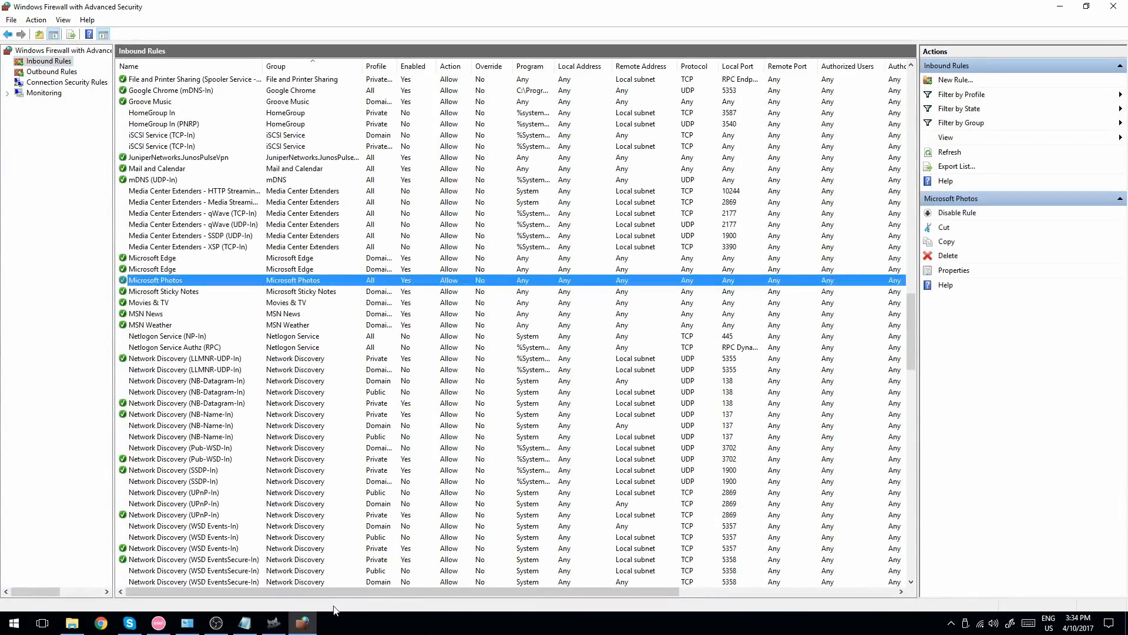
left_click_drag(346, 591, 573, 584)
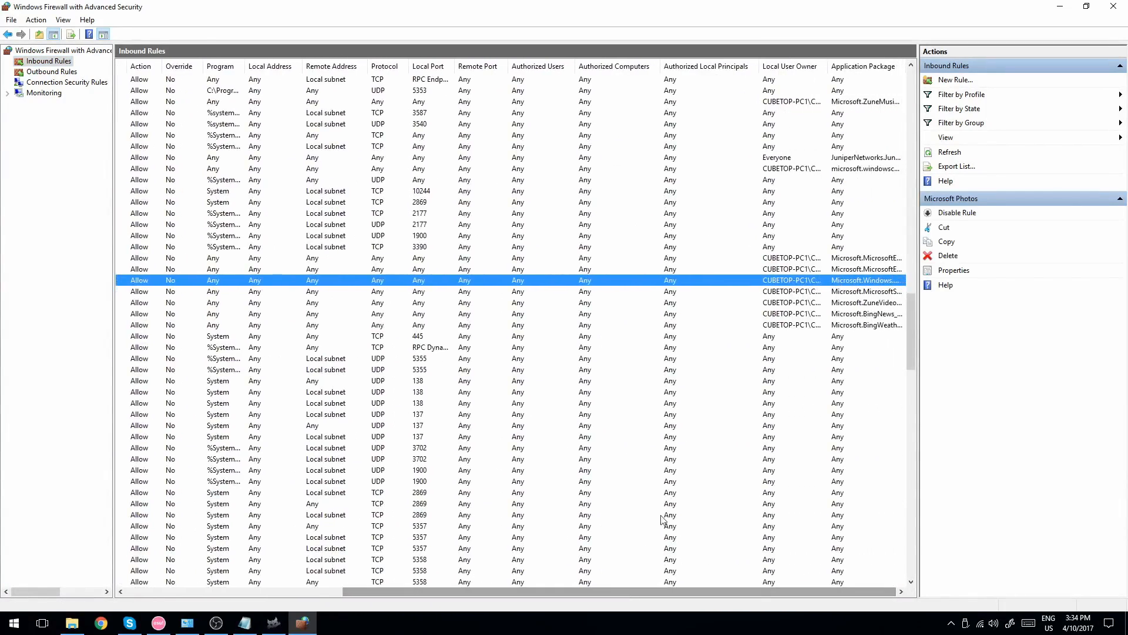
left_click(55, 62)
left_click(207, 278)
left_click_drag(745, 588, 524, 589)
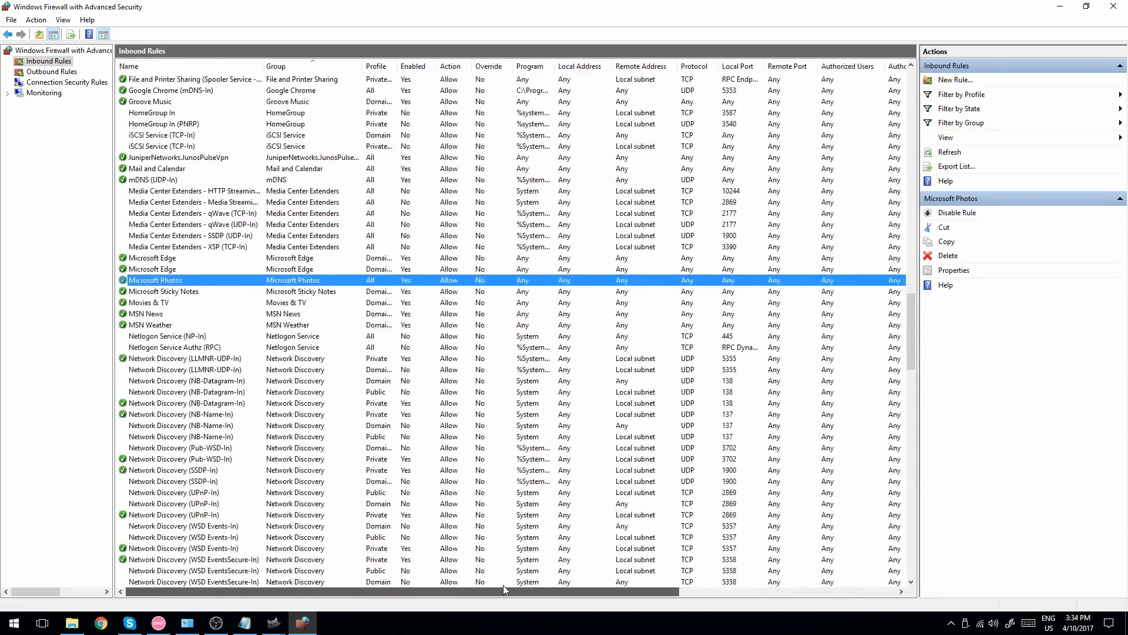
Step: Examine the inbound rules for Microsoft Sticky Notes, Movies & TV, Your account, and Workplace or school account
left_click(236, 293)
left_click(227, 304)
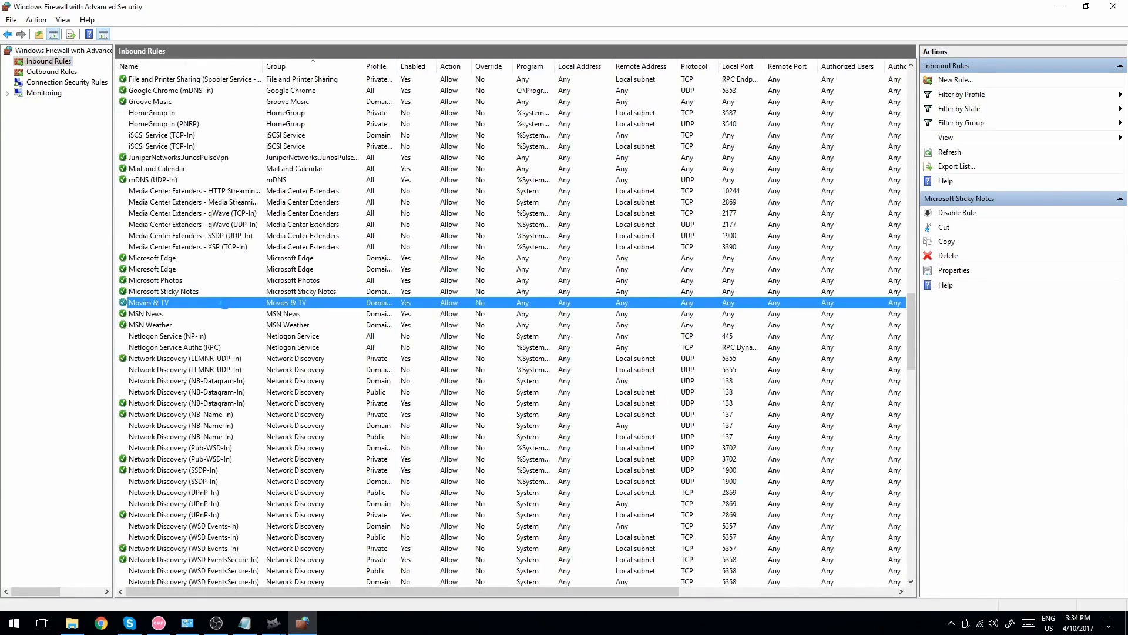
scroll(222, 322, "down", 20)
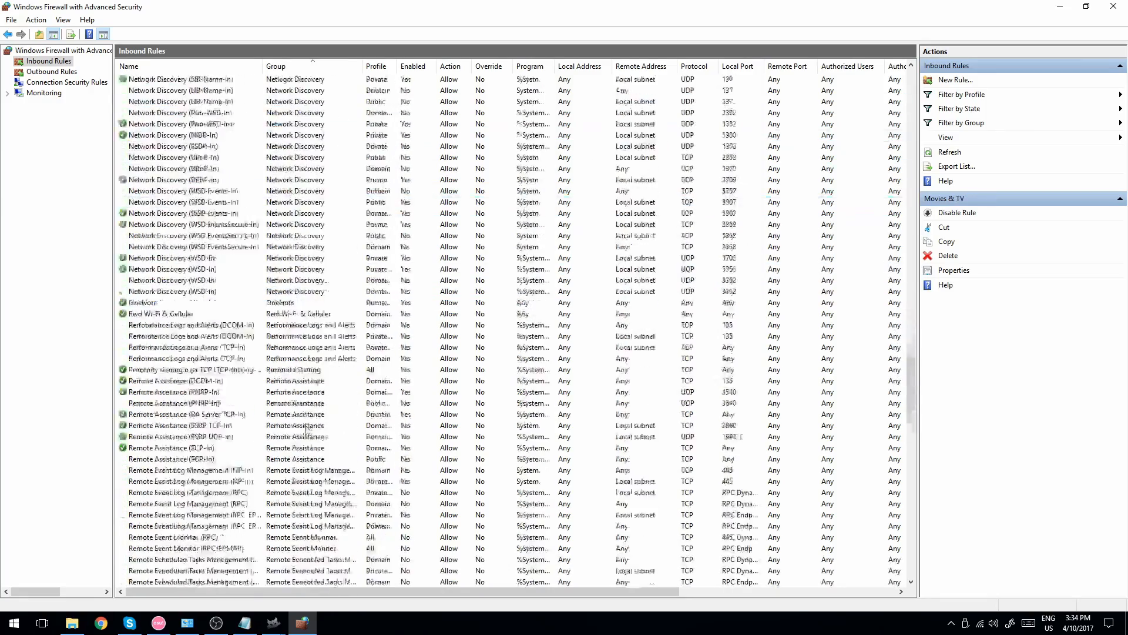
scroll(297, 456, "down", 10)
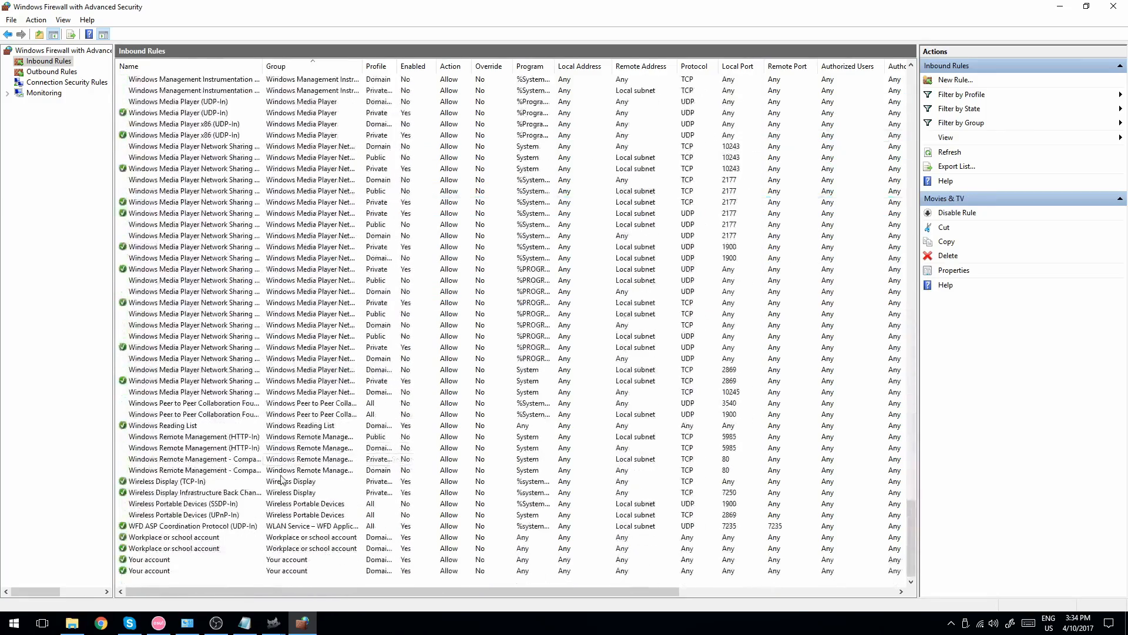
left_click(190, 560)
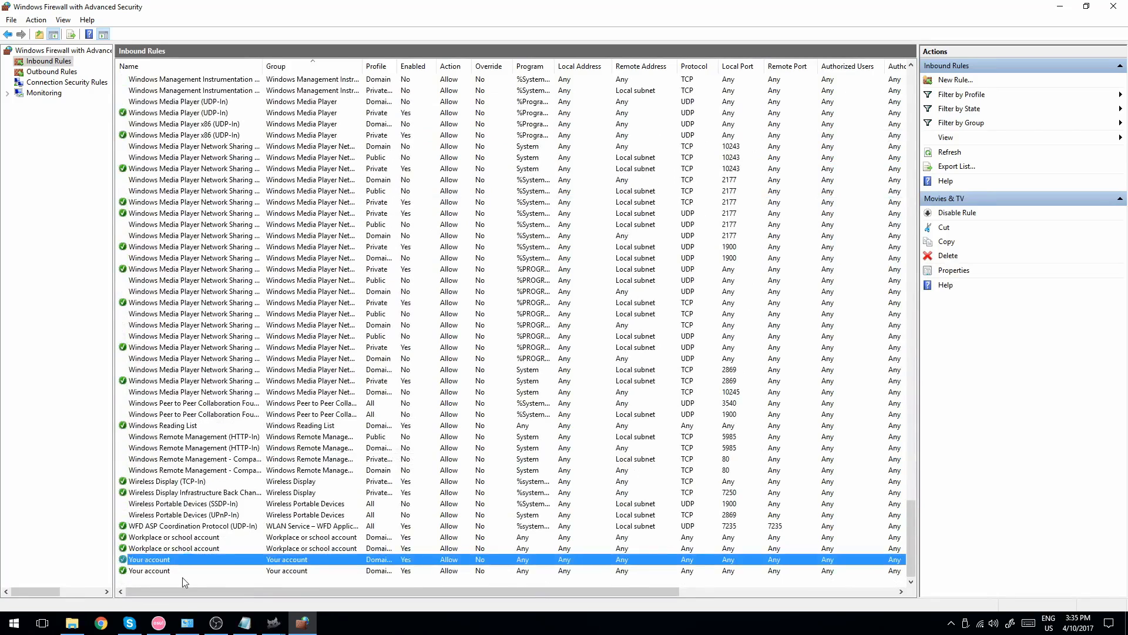
left_click(182, 571)
left_click(182, 549)
left_click(194, 537)
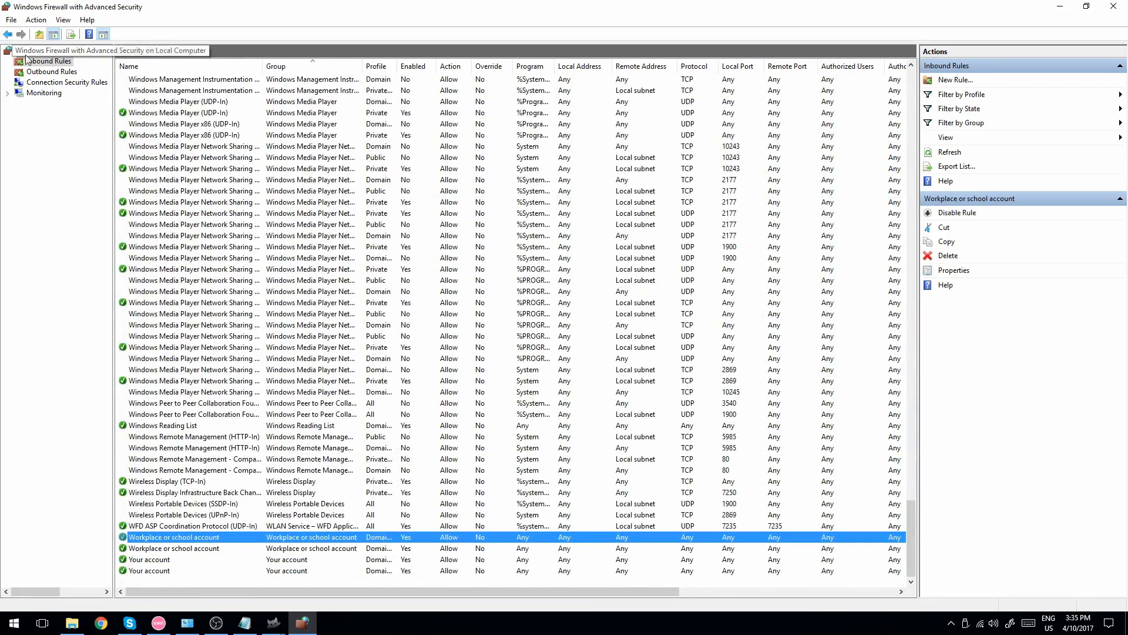
Step: Display the outbound rules and examine the two Xbox Game UI rules near the end of the list
left_click(52, 71)
scroll(288, 453, "down", 20)
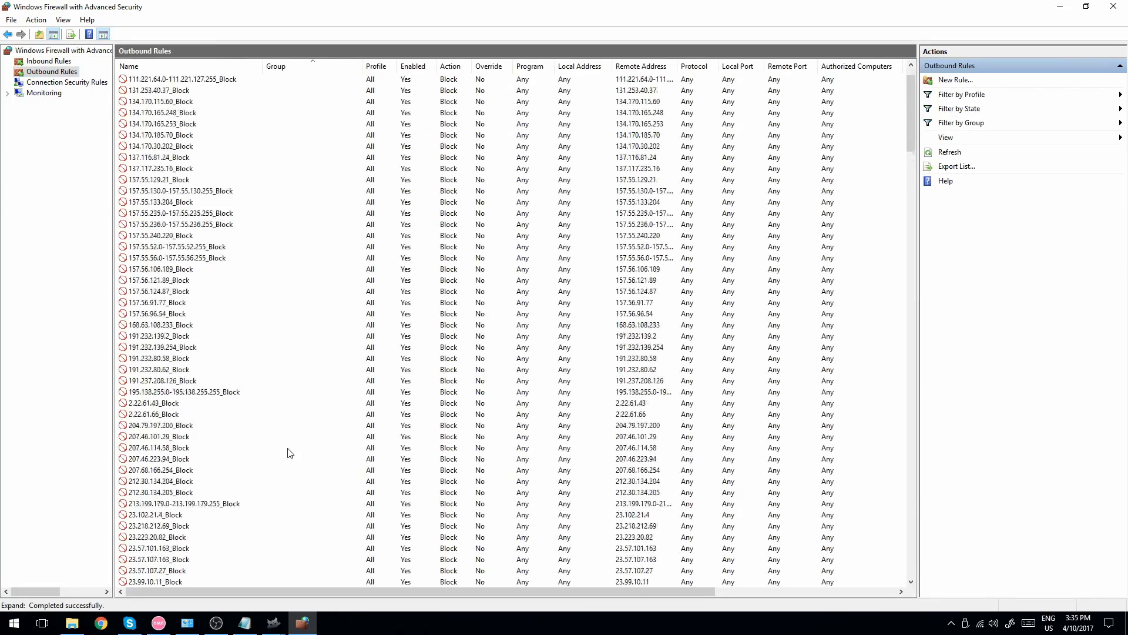
scroll(314, 450, "down", 20)
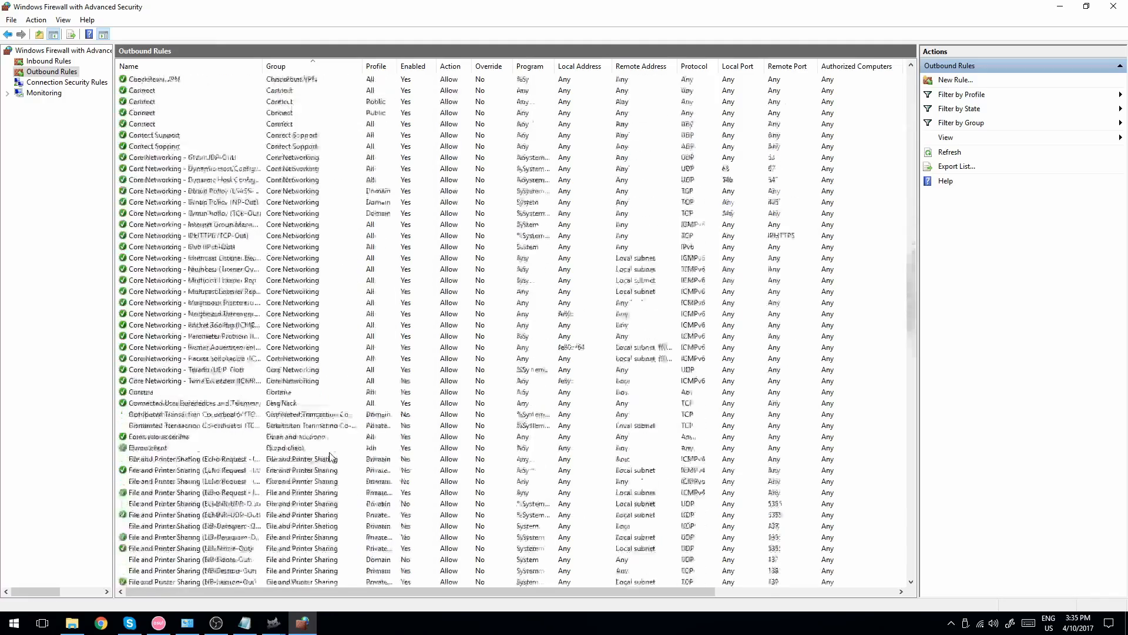
scroll(330, 455, "down", 1)
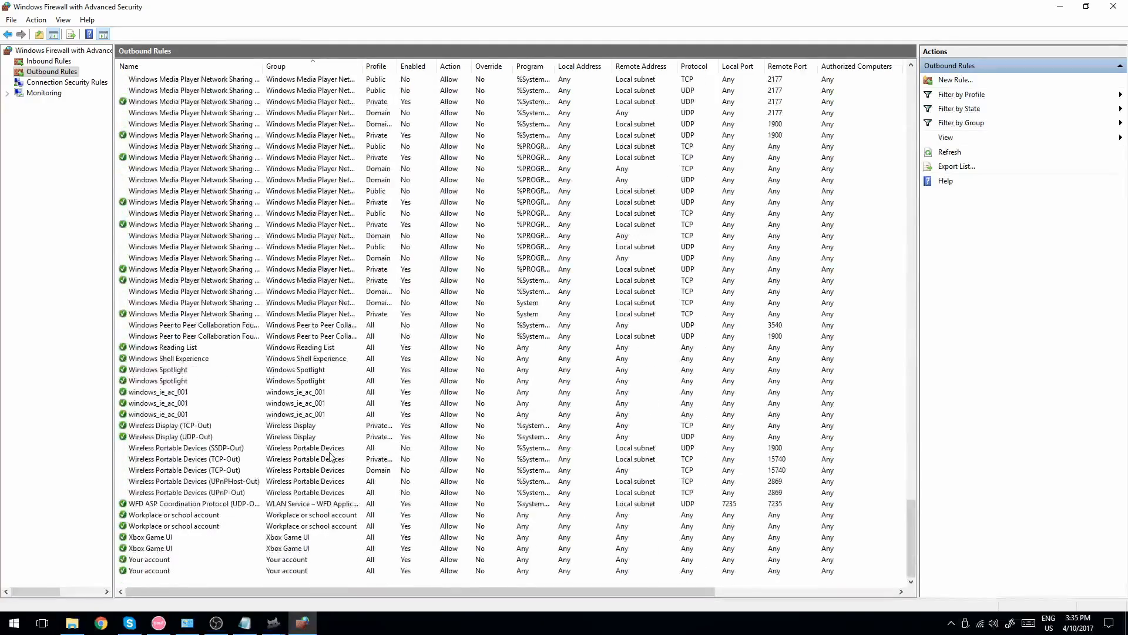
left_click(184, 537)
left_click(183, 550)
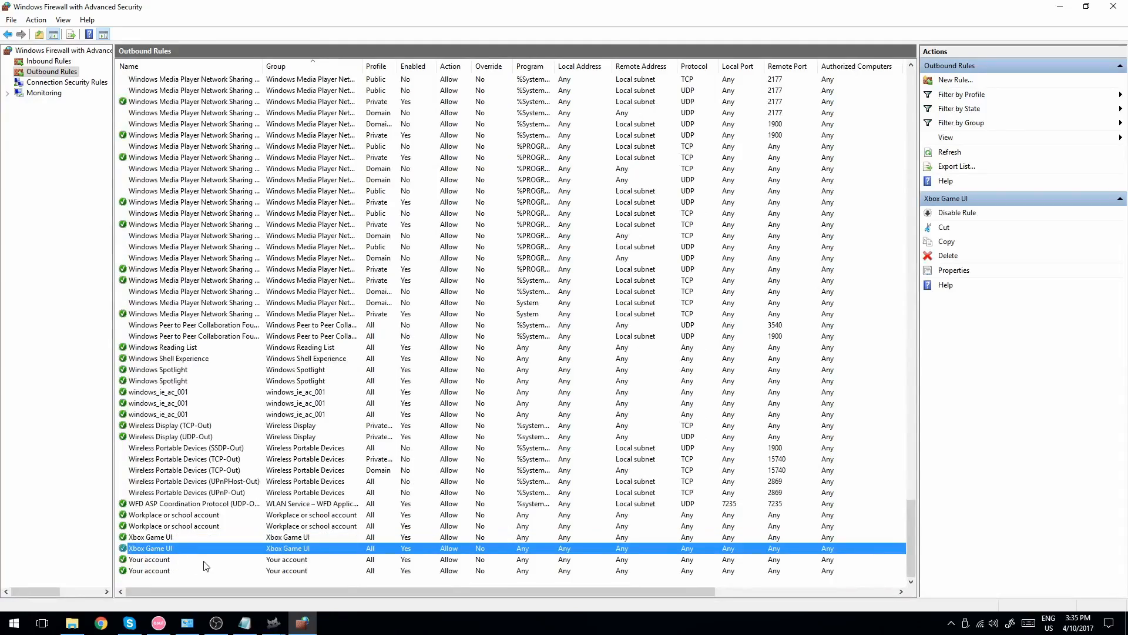
Step: Examine the outbound rules for Microsoft Edge, Microsoft family features, Microsoft Photos, and Microsoft Sticky Notes
scroll(222, 470, "up", 14)
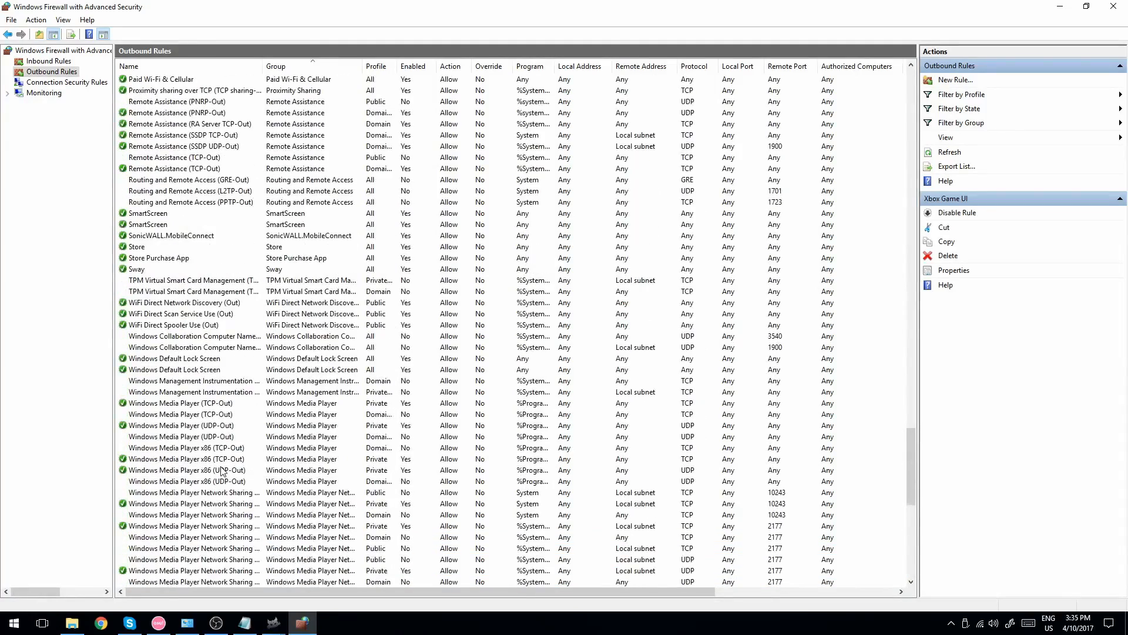
scroll(222, 470, "up", 17)
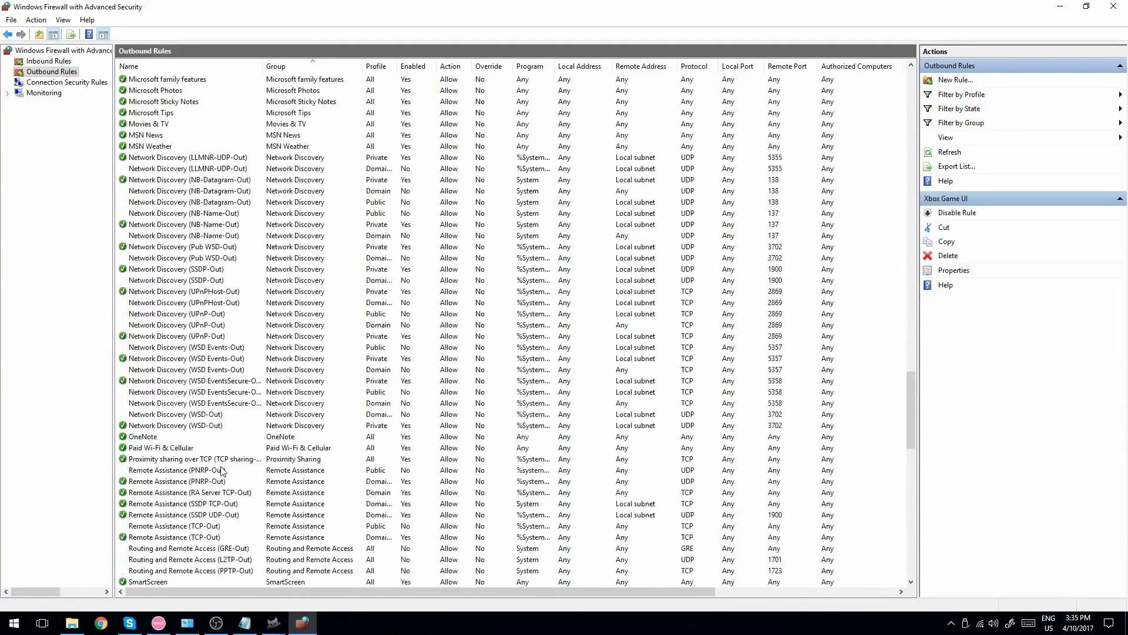
left_click(173, 202)
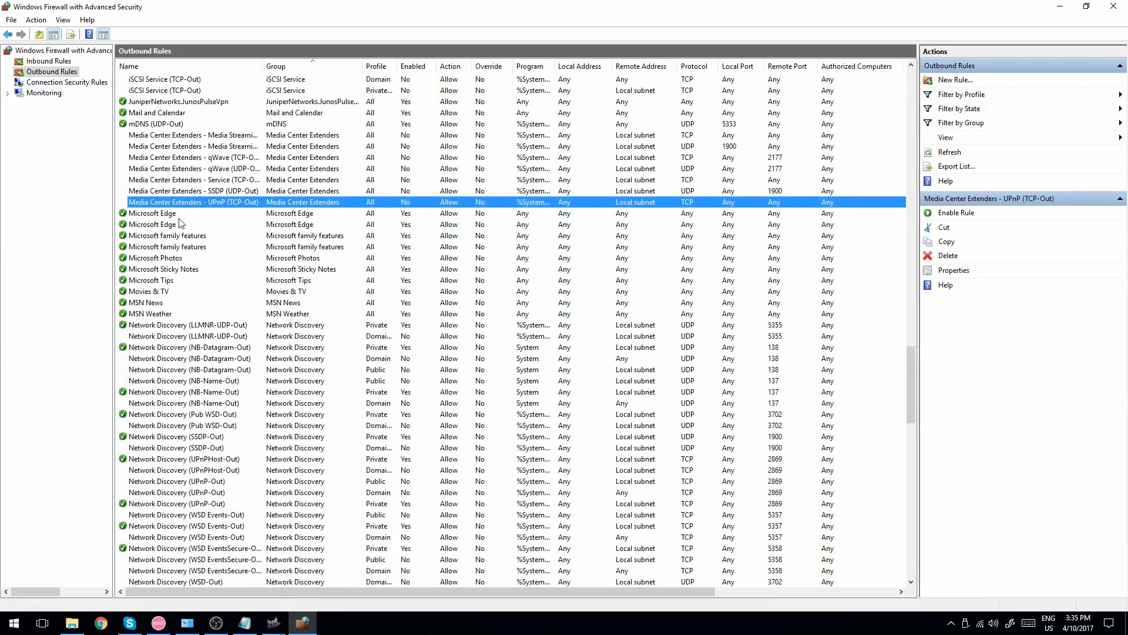
left_click(177, 213)
left_click(179, 225)
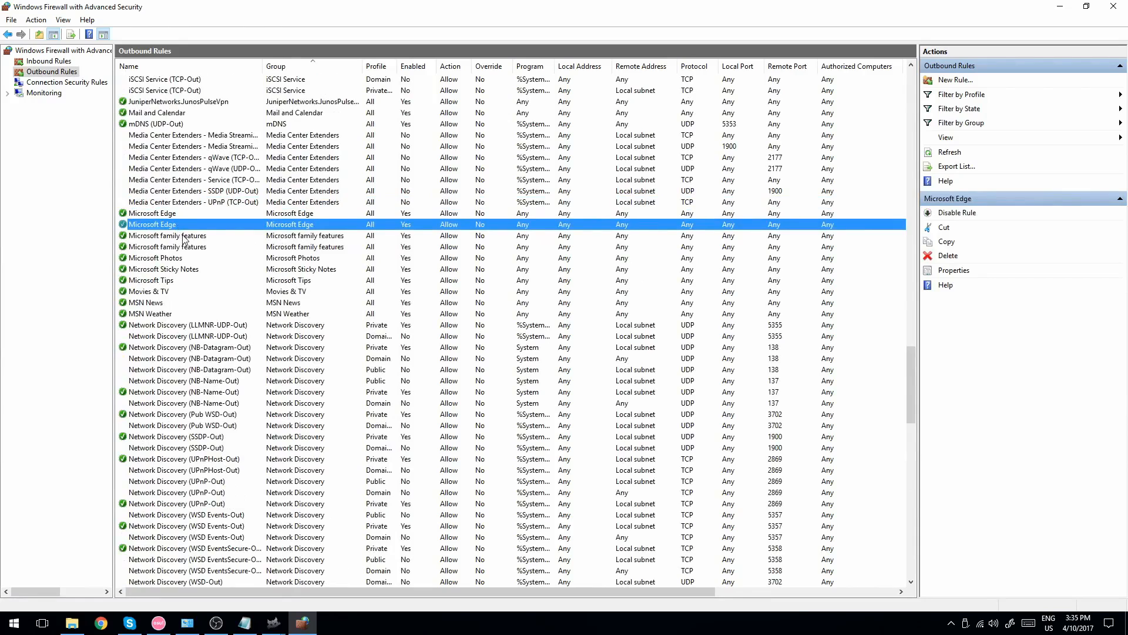
left_click(185, 235)
left_click(188, 247)
left_click(191, 258)
left_click(194, 269)
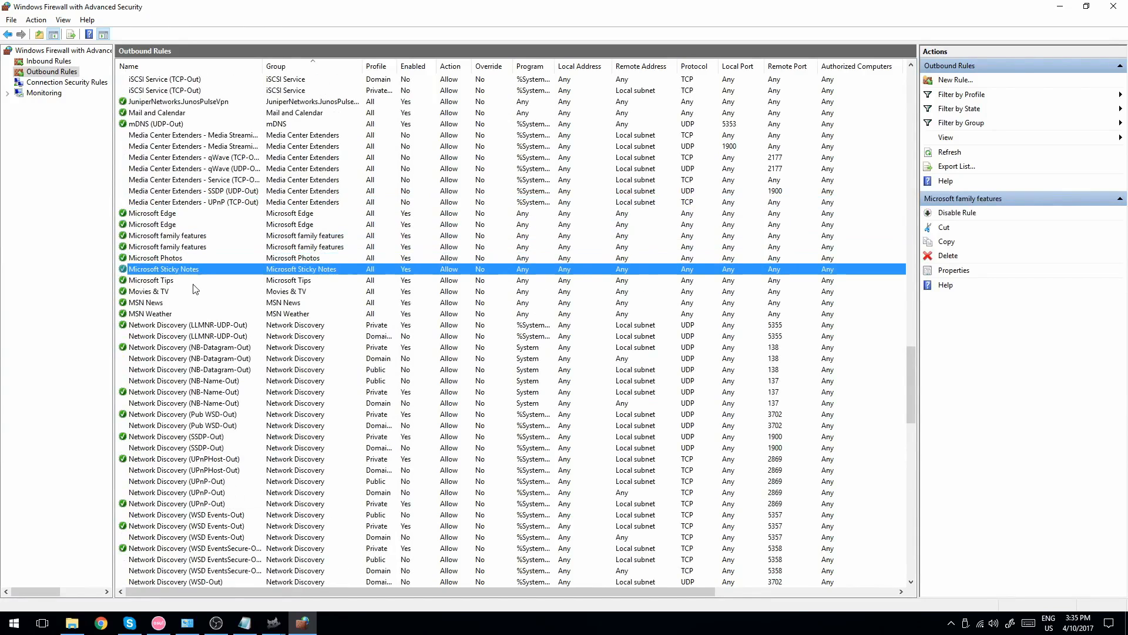
Step: Examine the outbound rules for Groove Music and SmartScreen
scroll(202, 259, "up", 6)
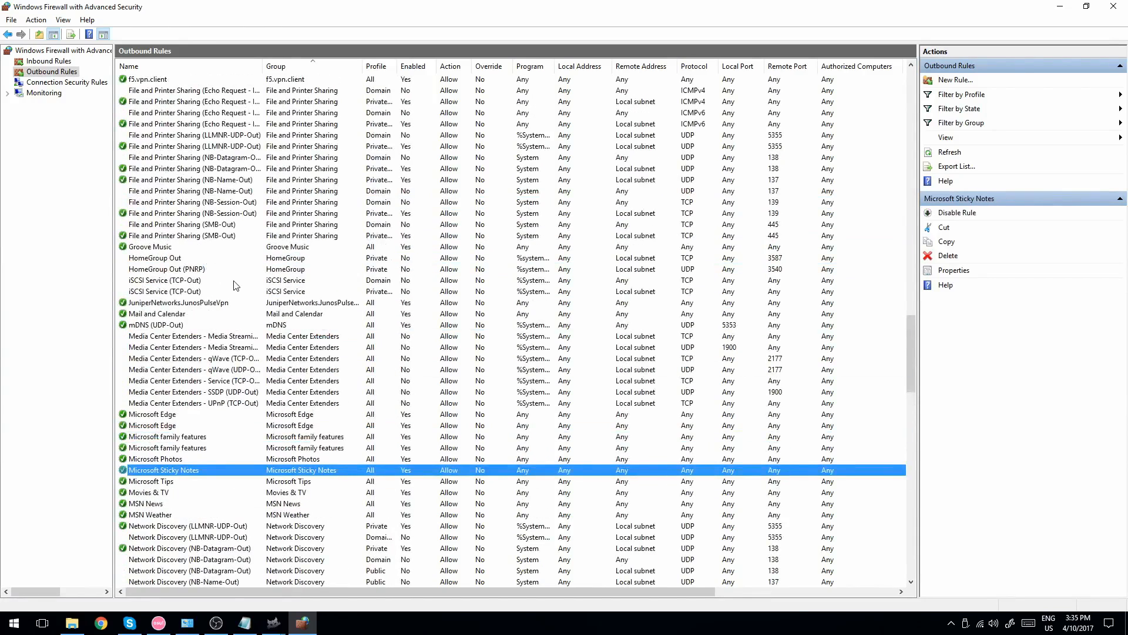
left_click(177, 248)
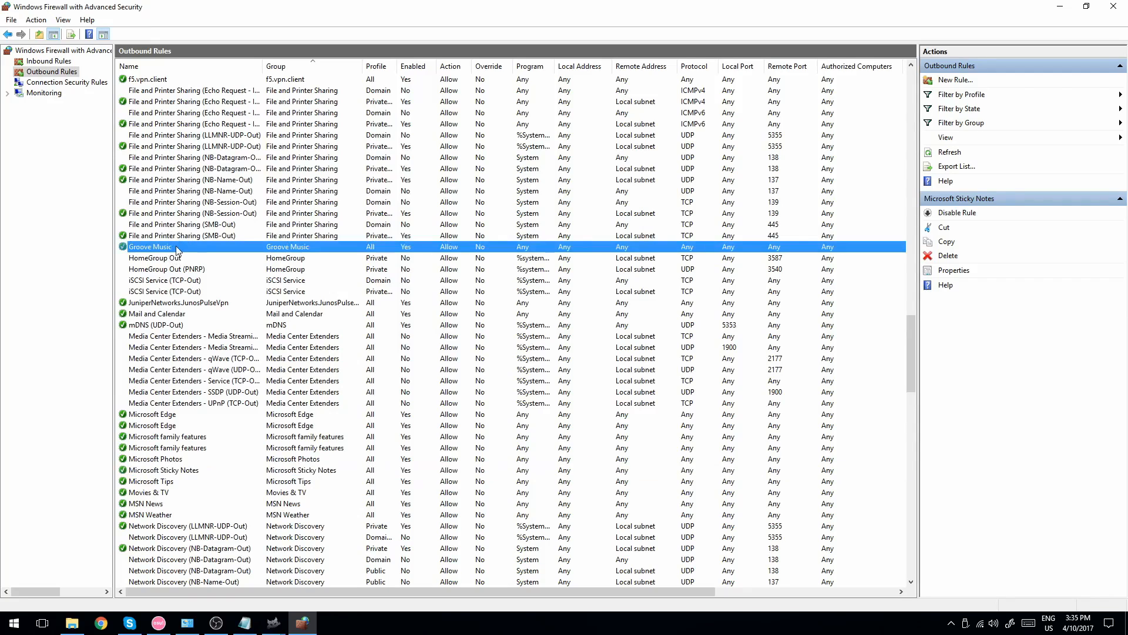
scroll(167, 263, "down", 18)
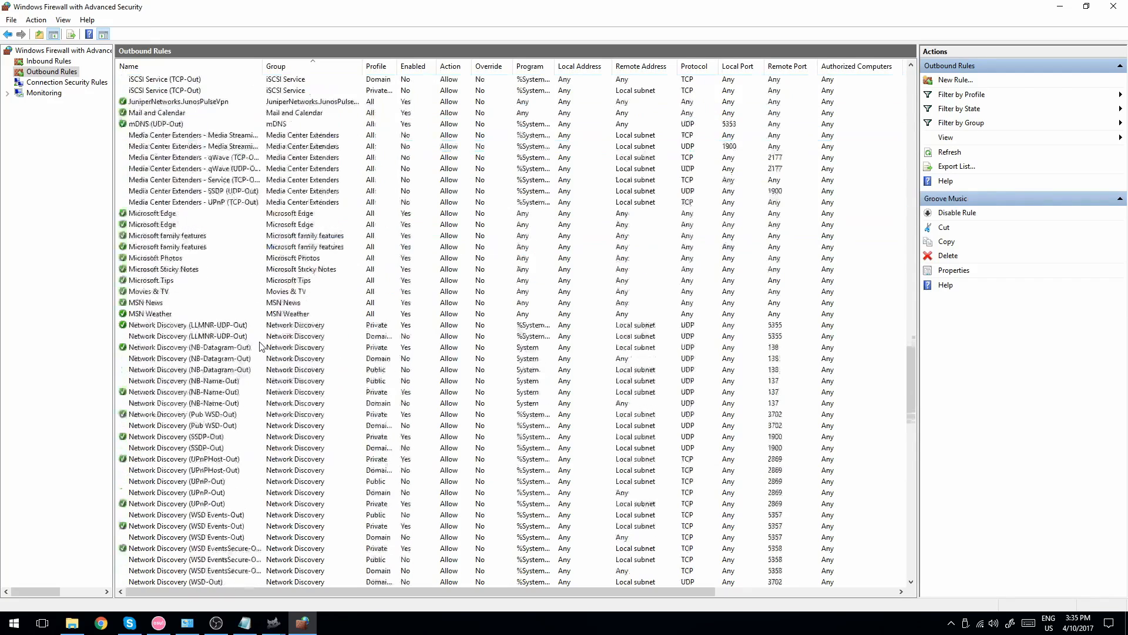
left_click(160, 392)
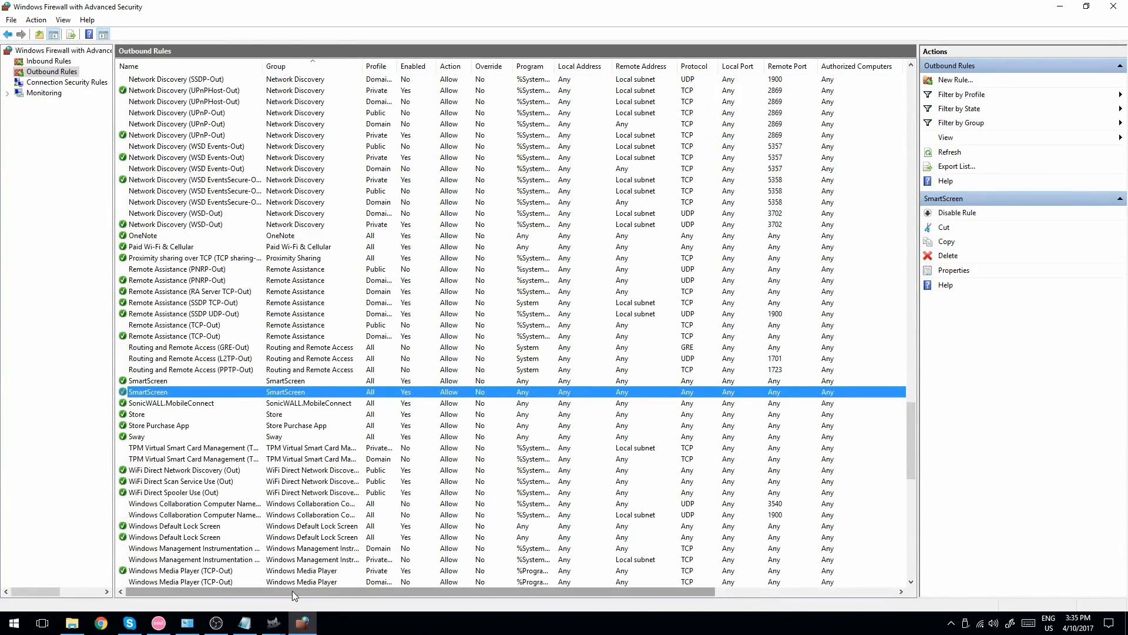
Step: Examine the application packages of the outbound SmartScreen, MSN News, Microsoft Tips, Microsoft family features, and Microsoft Edge rules
left_click_drag(292, 591, 514, 588)
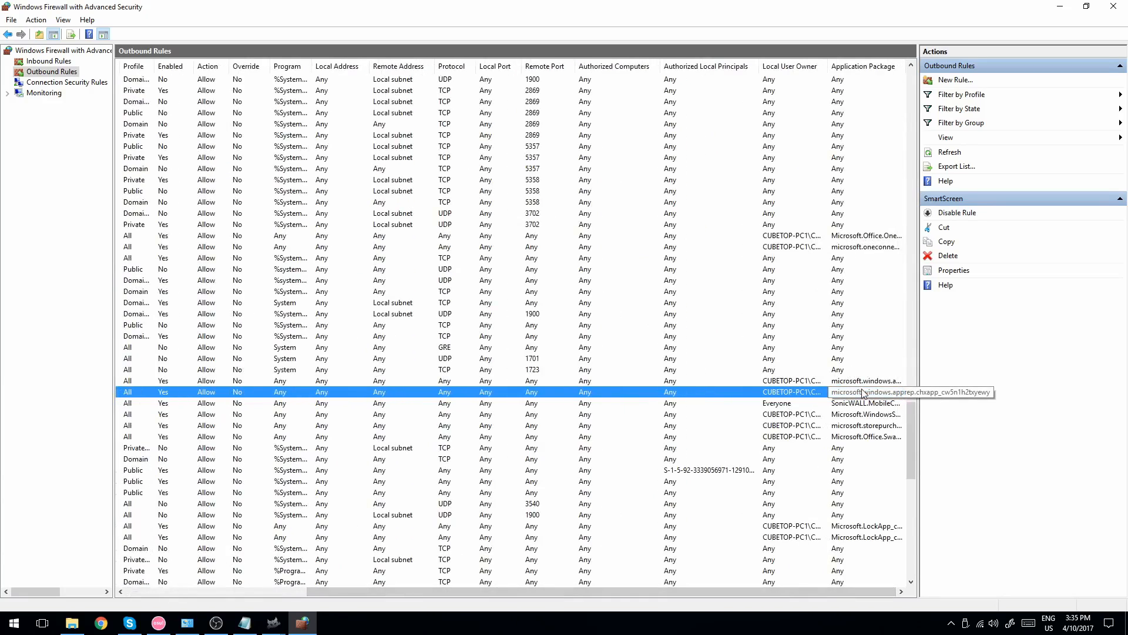
scroll(865, 386, "up", 13)
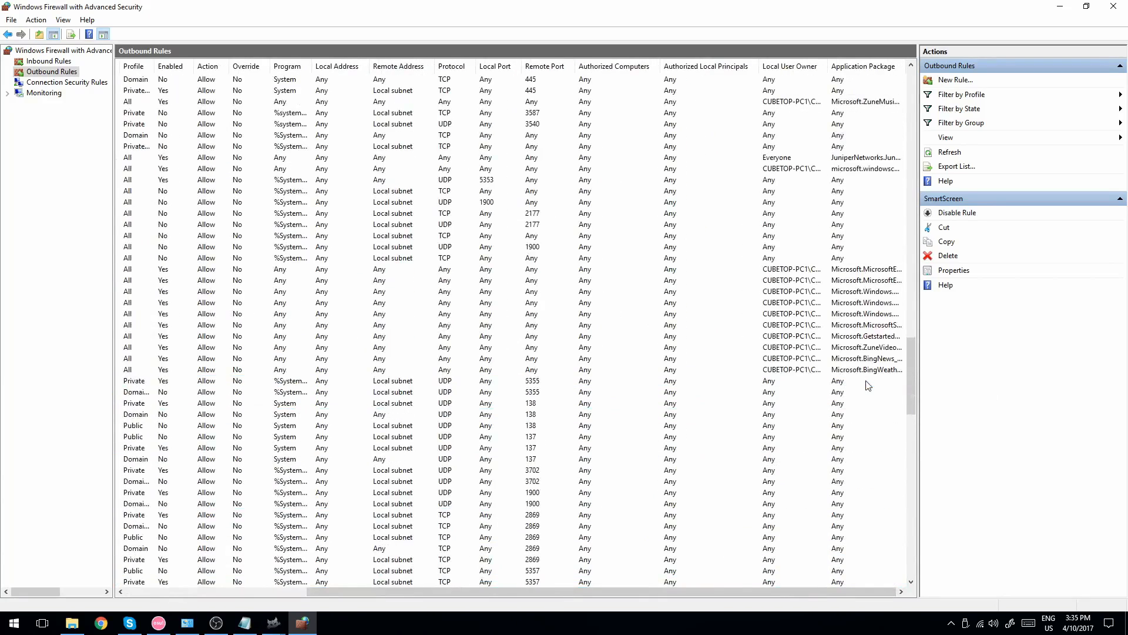
left_click(868, 360)
left_click(875, 338)
left_click(870, 302)
left_click(868, 270)
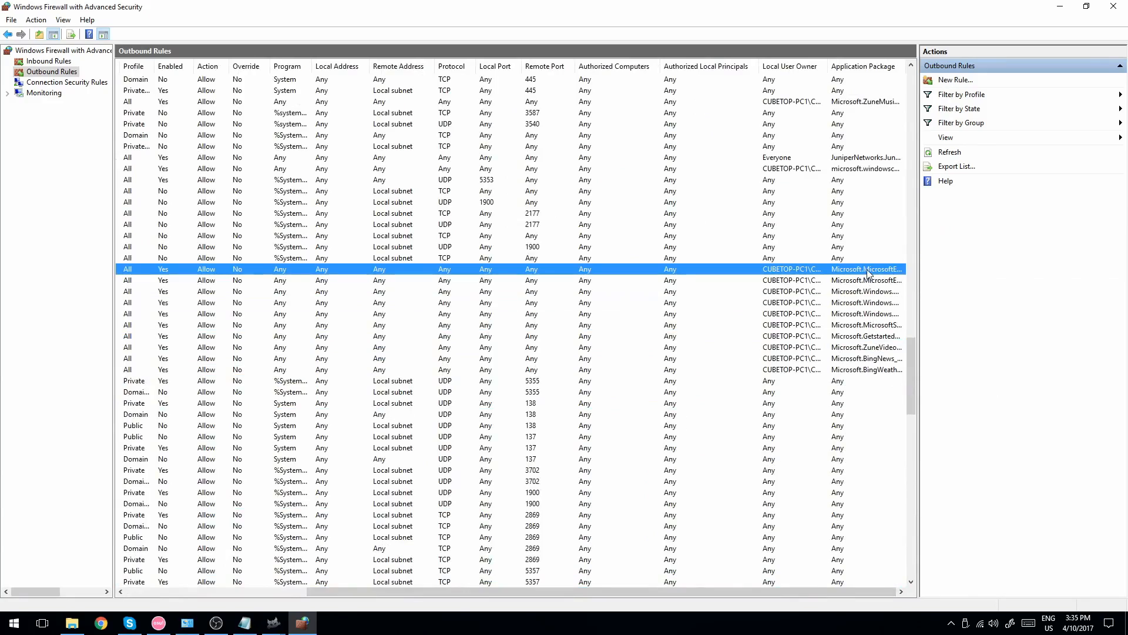
Step: Examine the details of the outbound Windows Telemetry rule, including its local user owner and application package
scroll(867, 272, "up", 20)
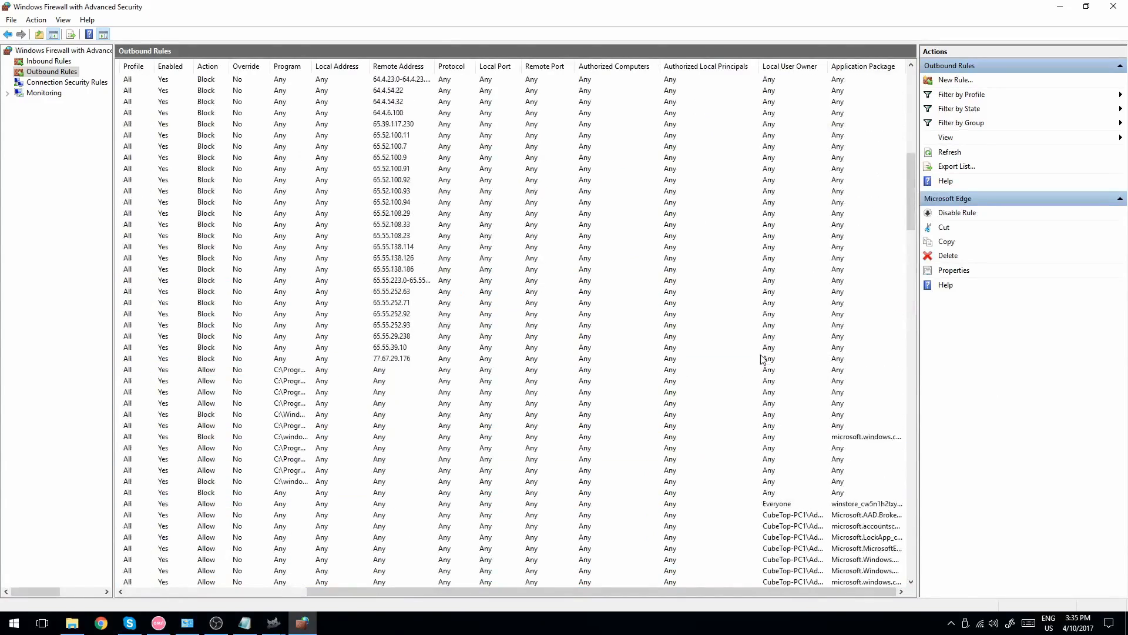
scroll(762, 358, "down", 7)
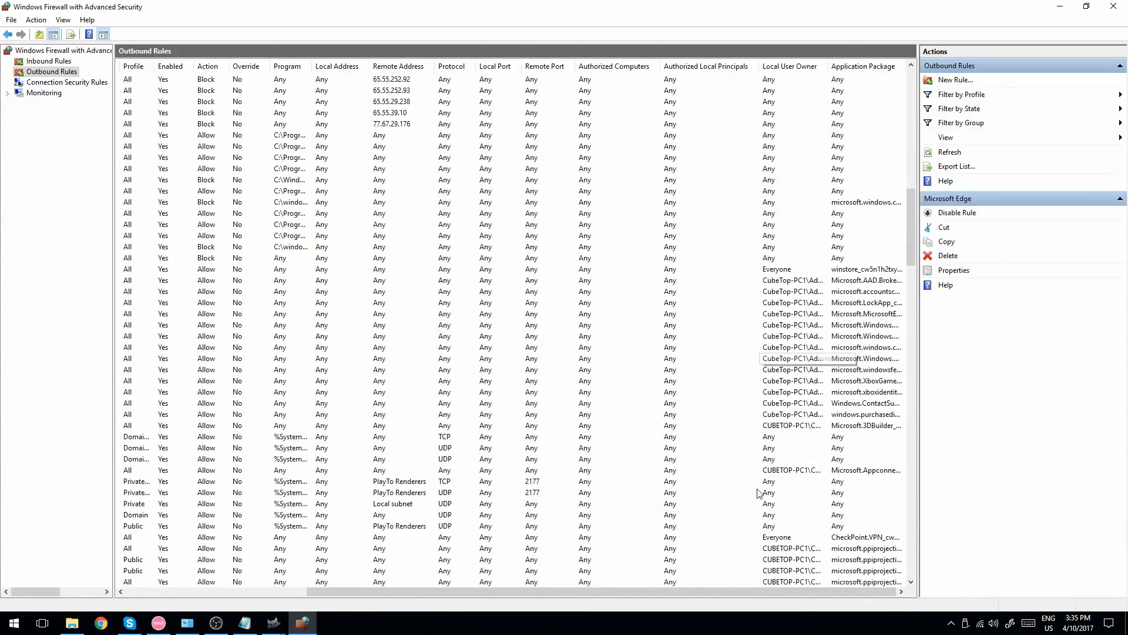
left_click_drag(725, 594, 544, 593)
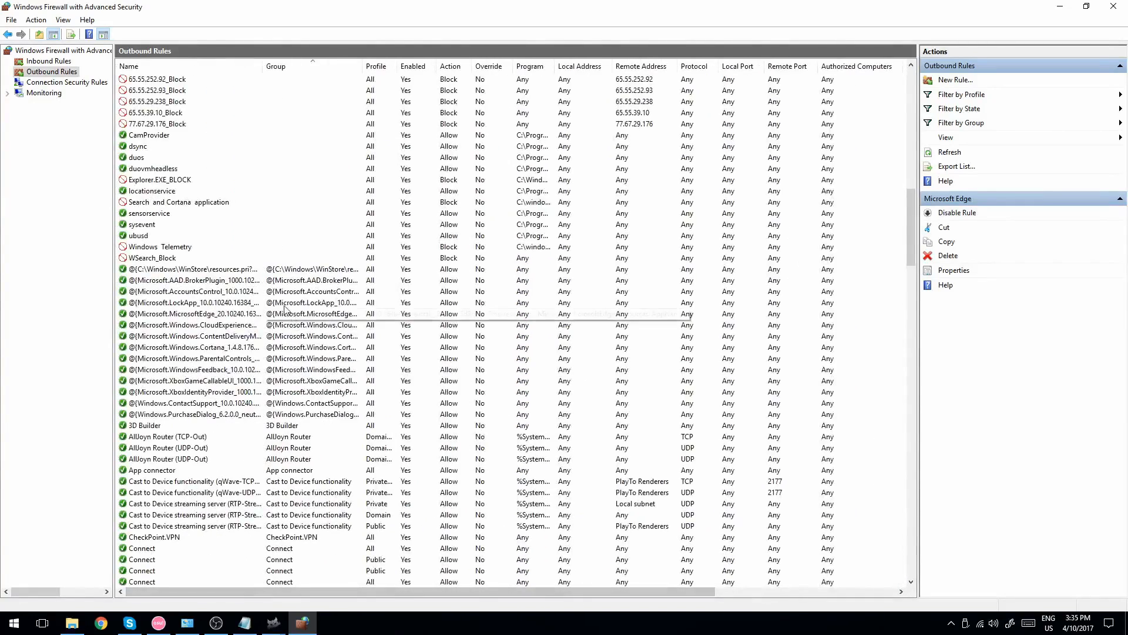
left_click(179, 249)
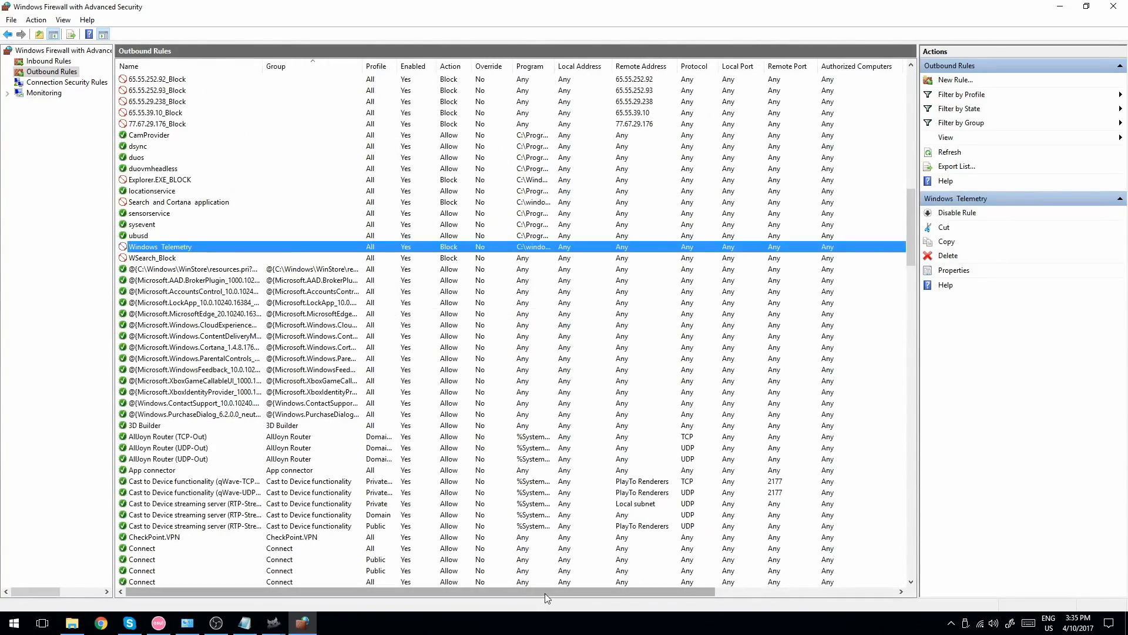
left_click_drag(545, 594, 779, 584)
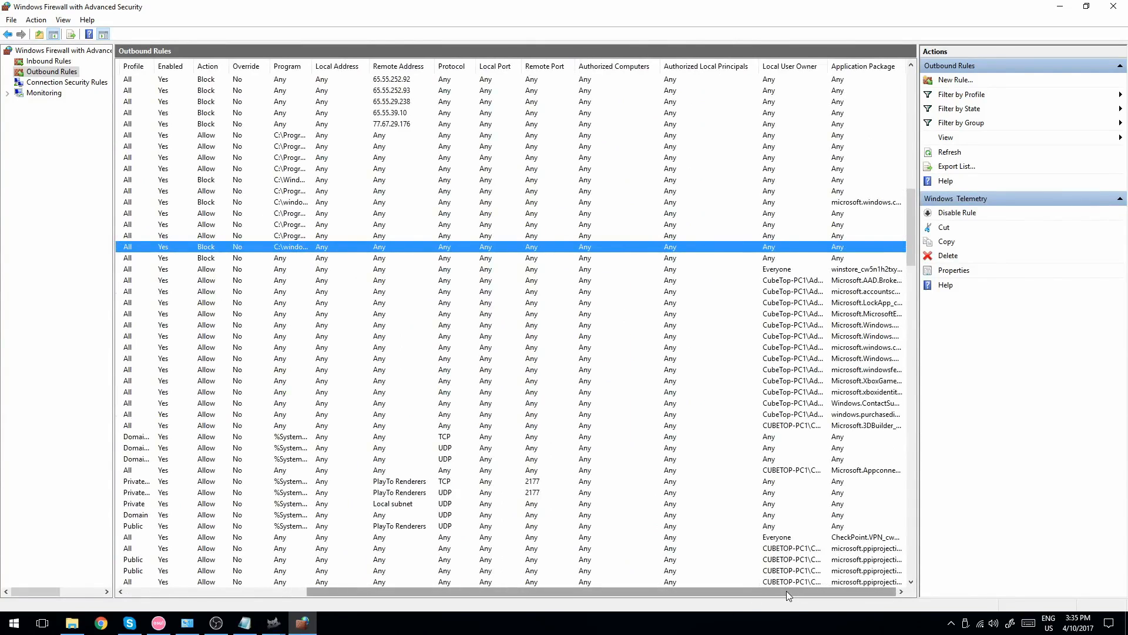
Step: Set the outbound Cortana rule to block the connection and check its entry in the rule list
scroll(804, 549, "down", 8)
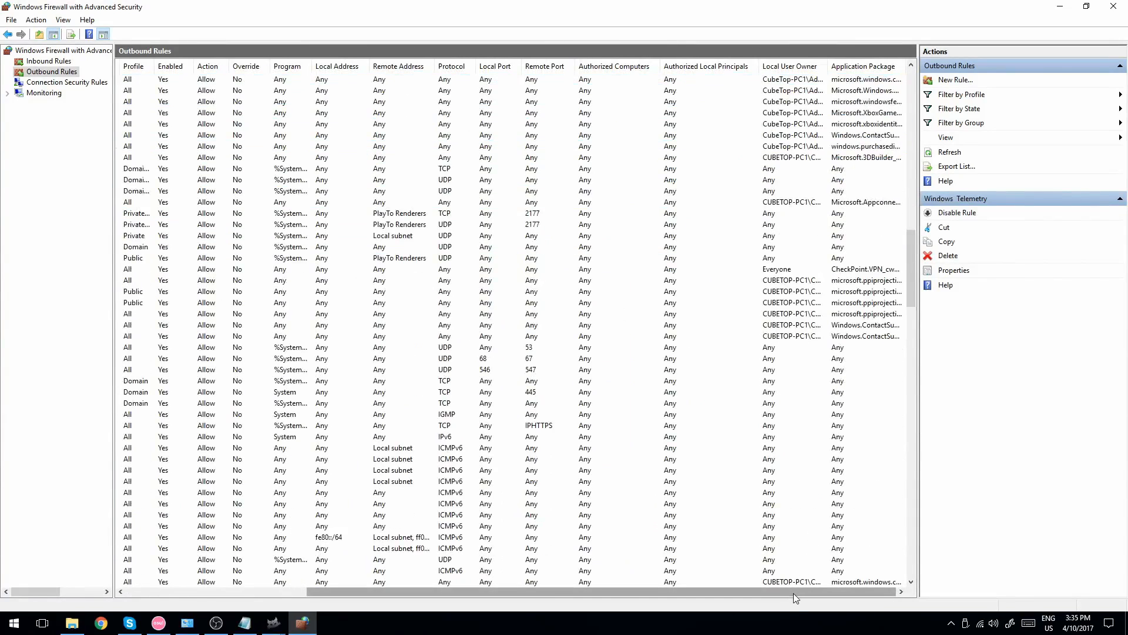
left_click_drag(793, 592, 525, 592)
scroll(517, 562, "down", 2)
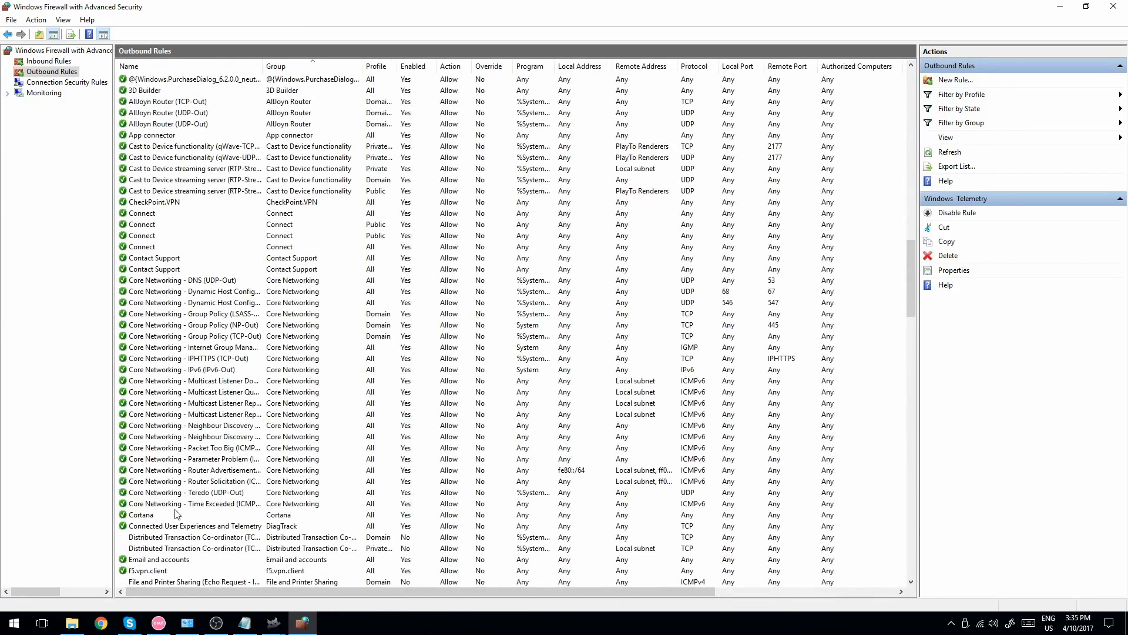
left_click(147, 514)
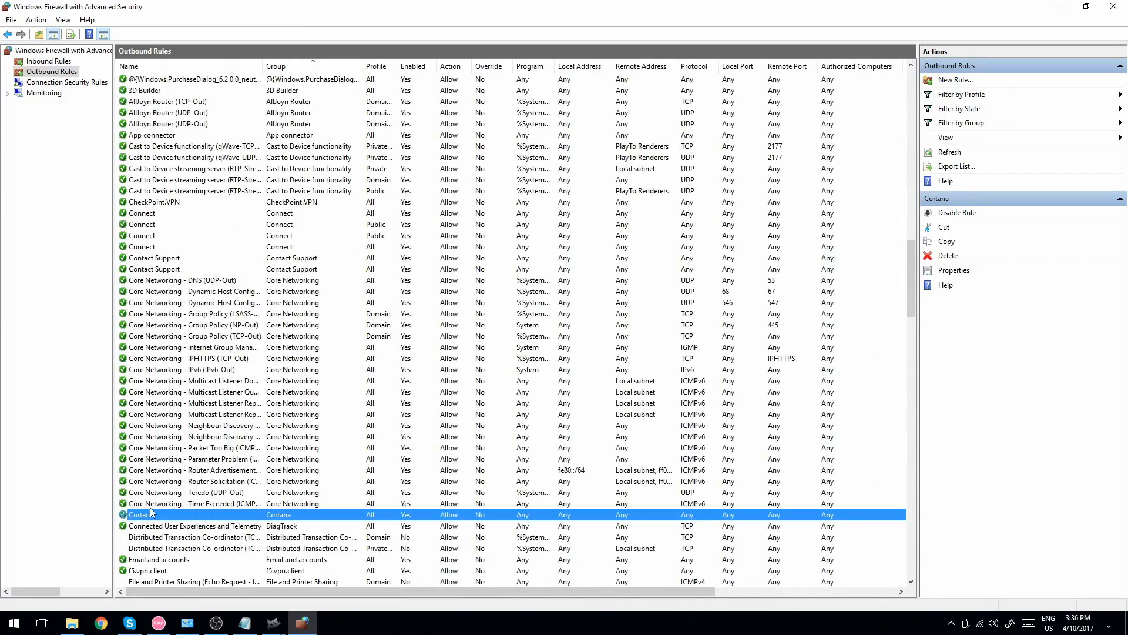
left_click_drag(488, 591, 770, 605)
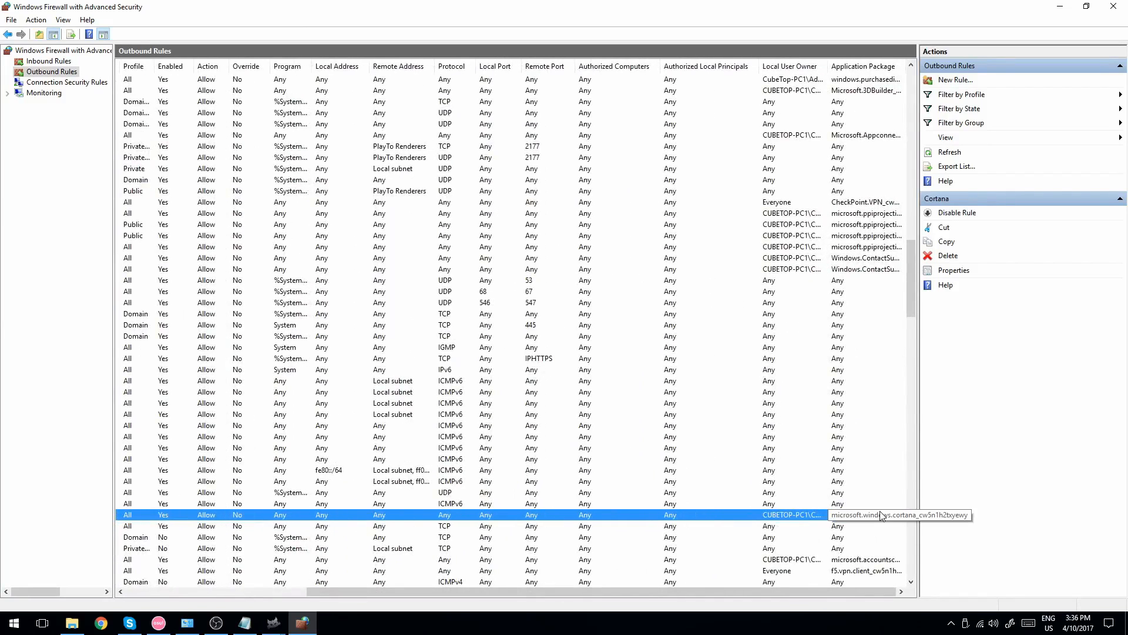
left_click(954, 270)
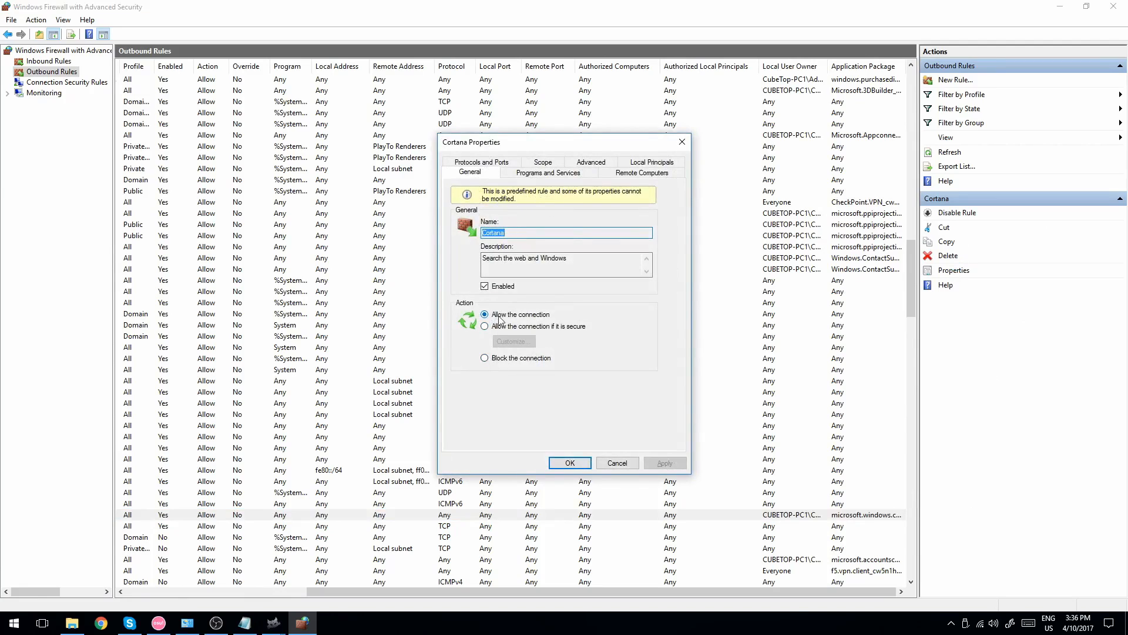
left_click(490, 356)
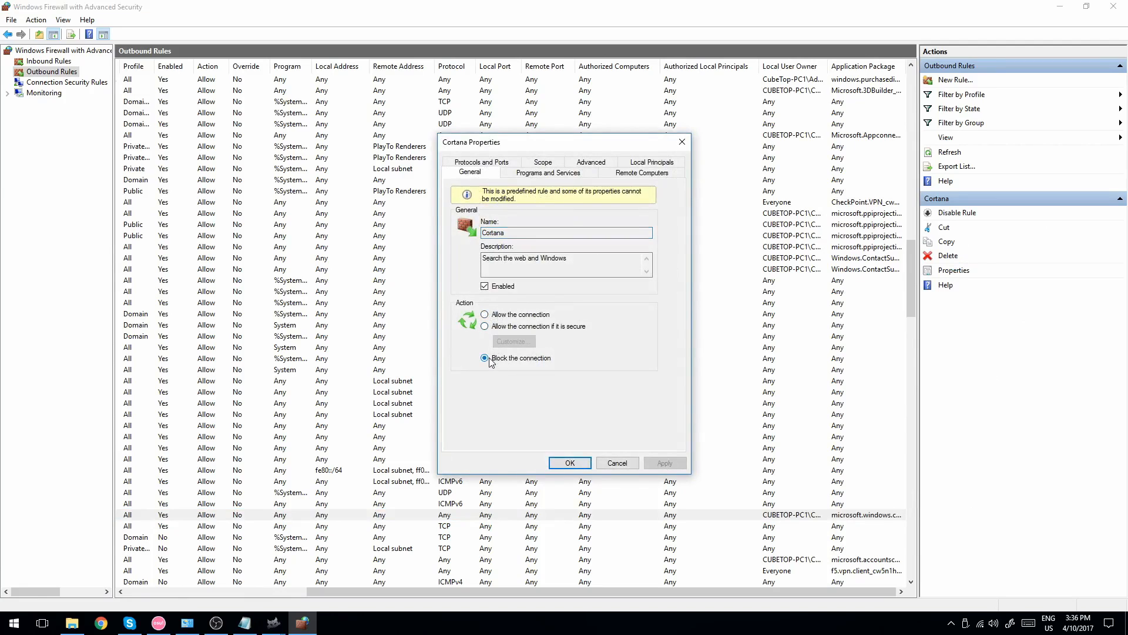
left_click(656, 463)
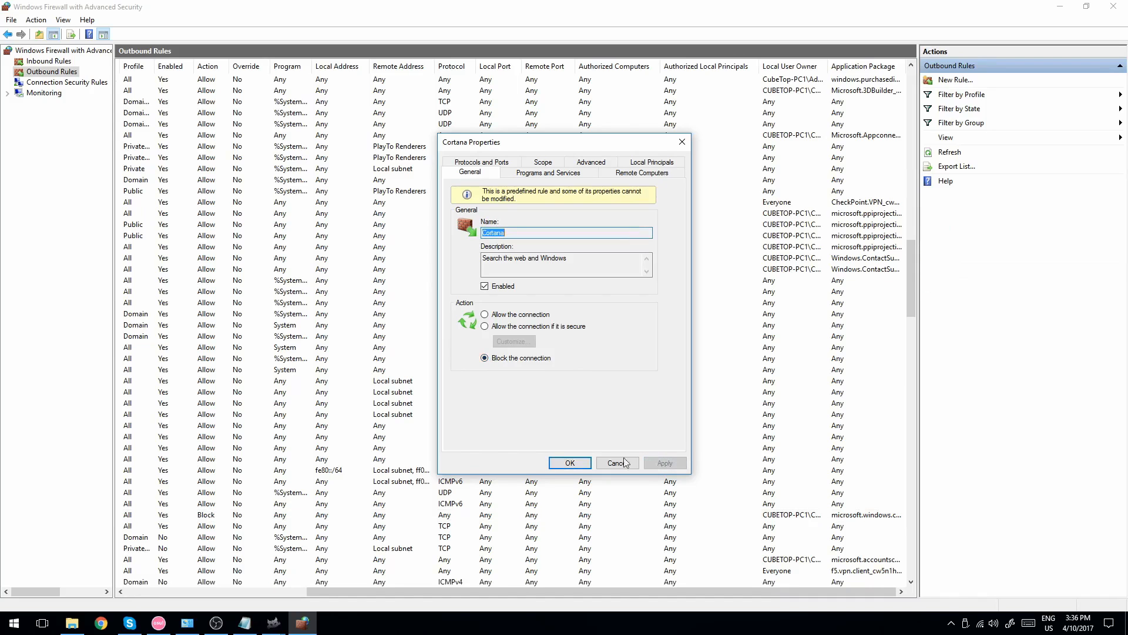
left_click(569, 463)
left_click_drag(577, 590, 405, 591)
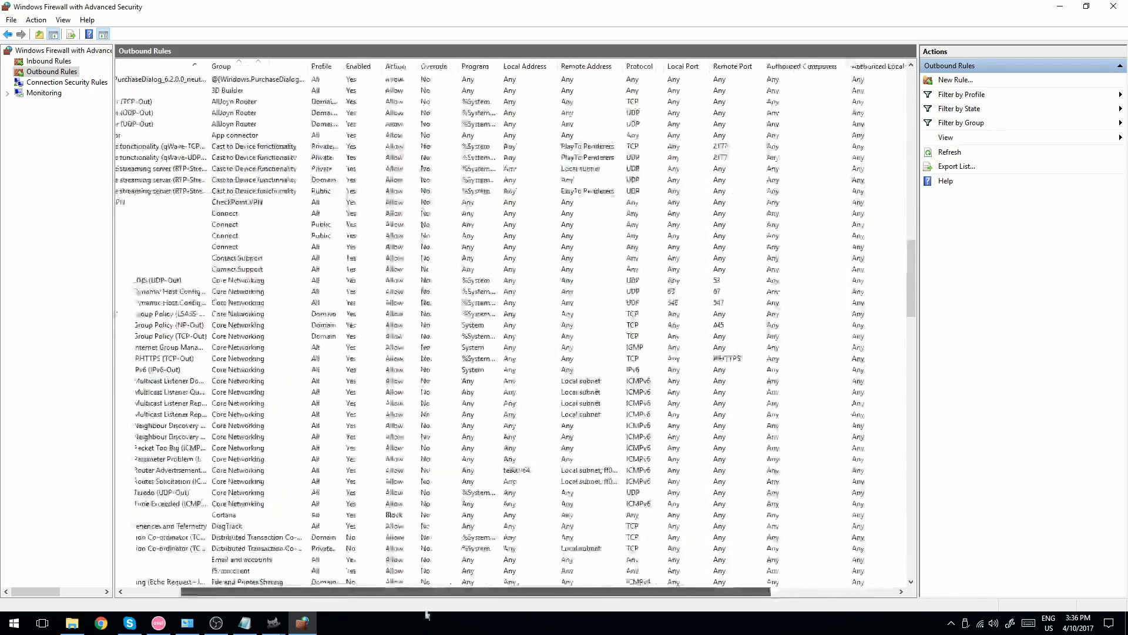
left_click(133, 519)
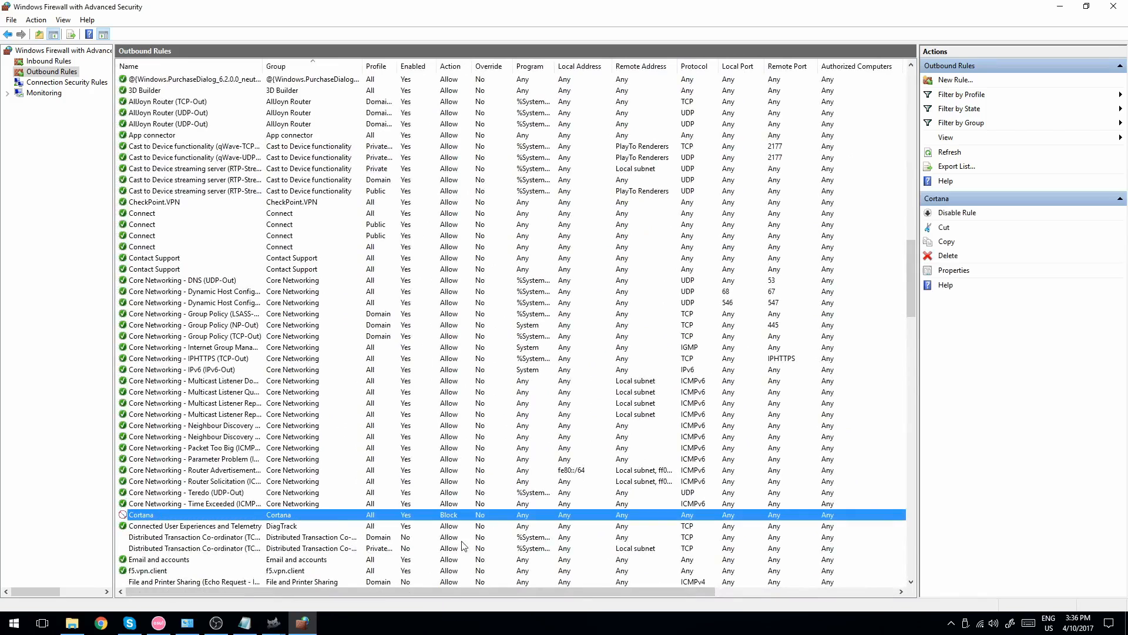
Step: Set the outbound 3D Builder rule to block the connection
left_click_drag(470, 591, 711, 611)
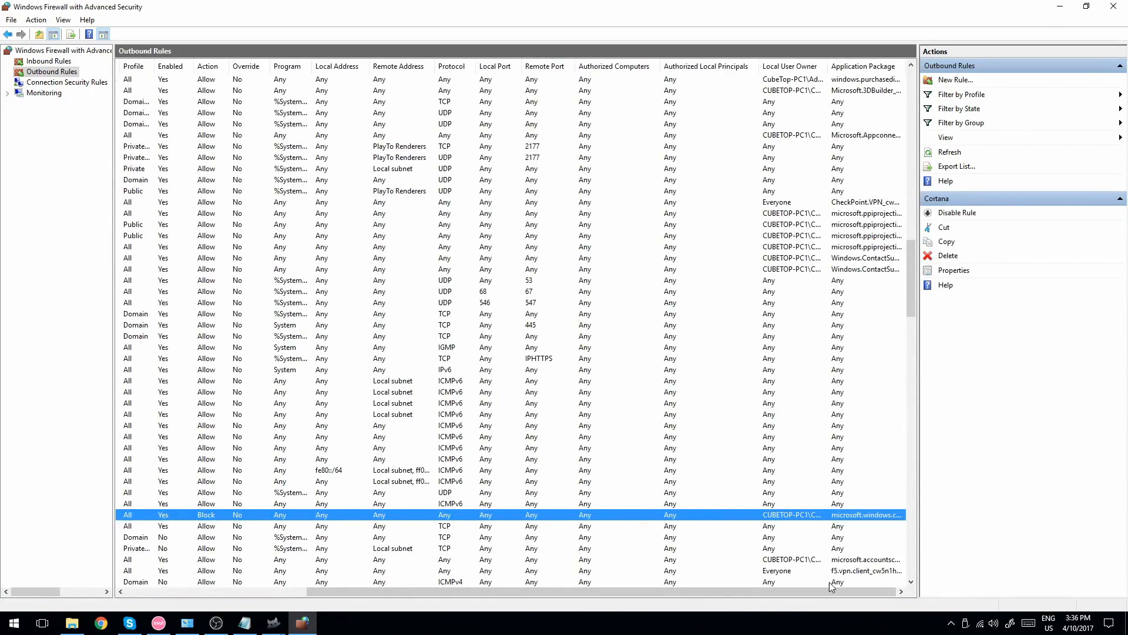
scroll(864, 444, "up", 8)
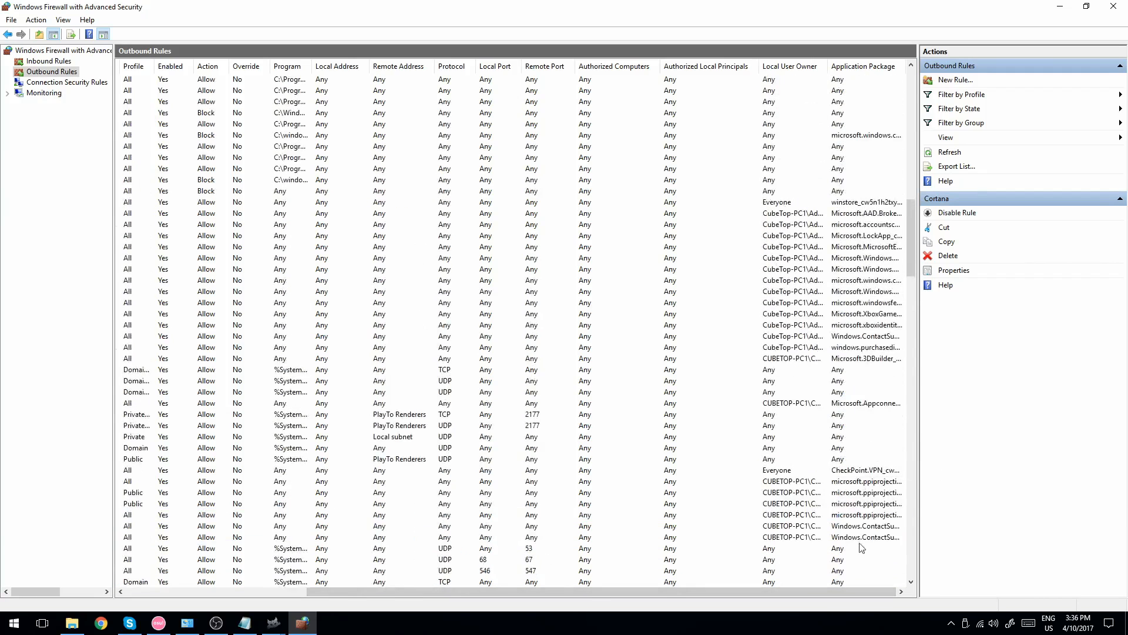
left_click_drag(846, 592, 553, 593)
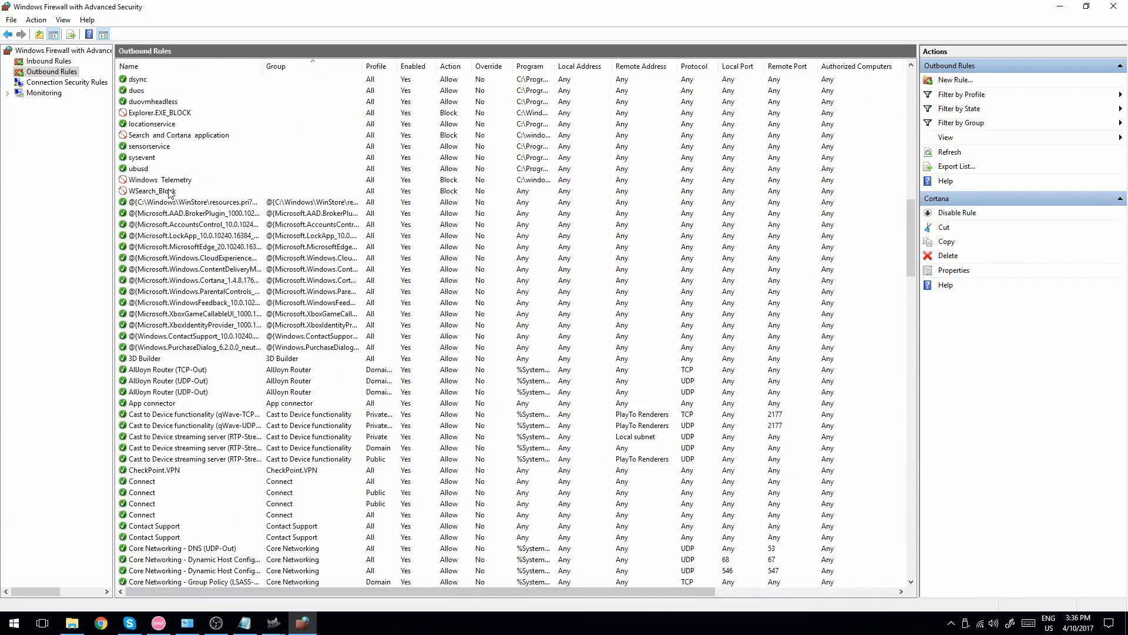
left_click(193, 358)
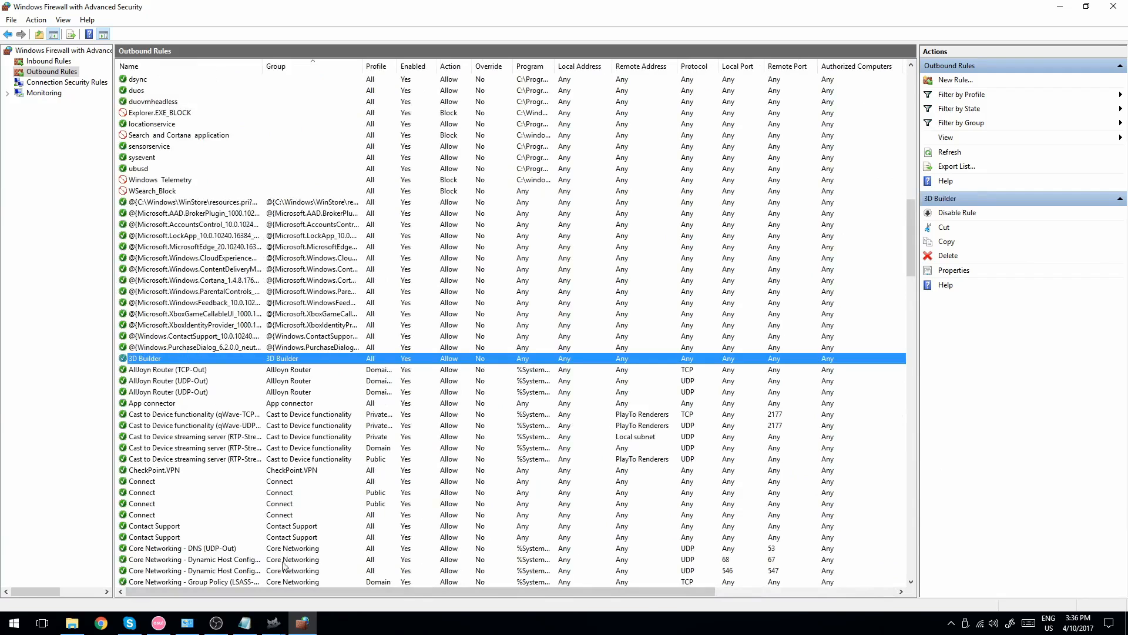
left_click_drag(301, 596, 482, 595)
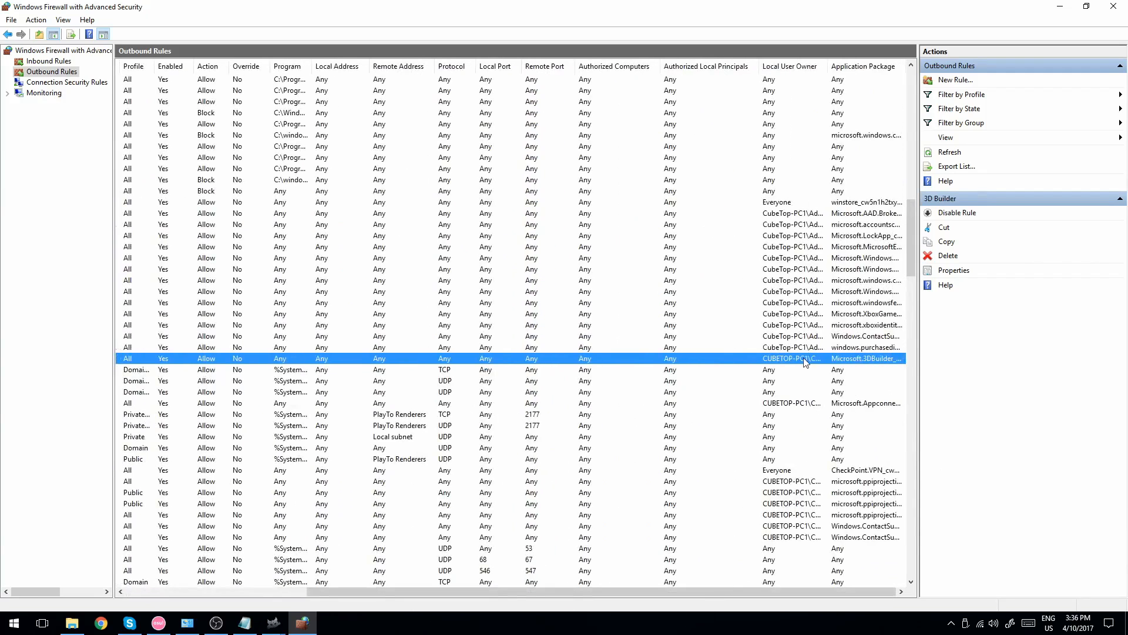
left_click(958, 270)
left_click(513, 358)
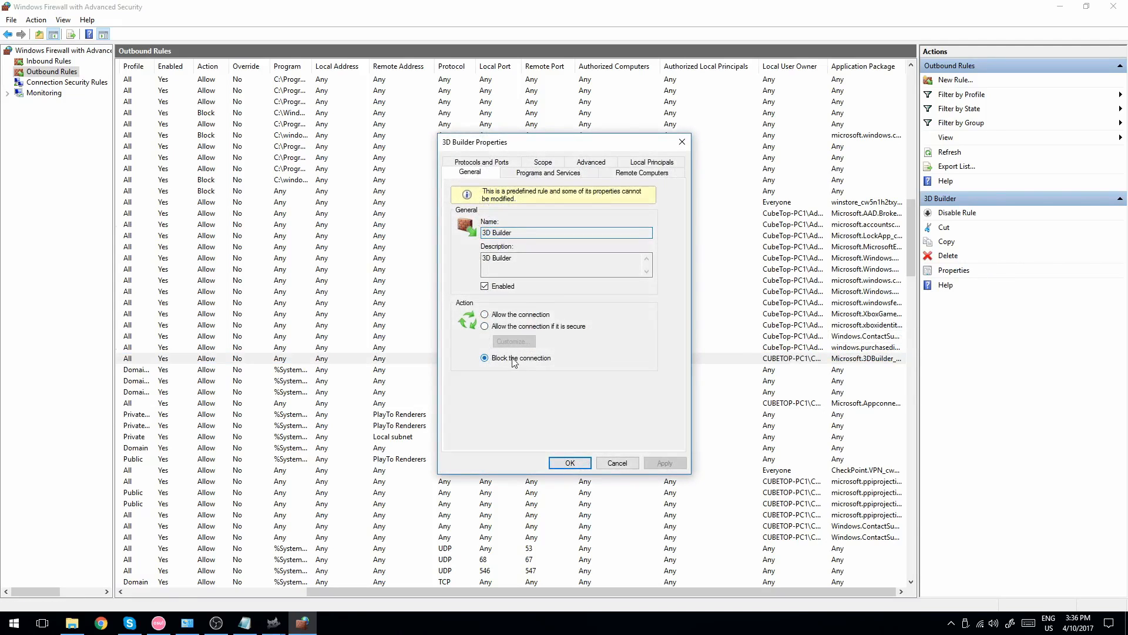
left_click(665, 463)
left_click(570, 464)
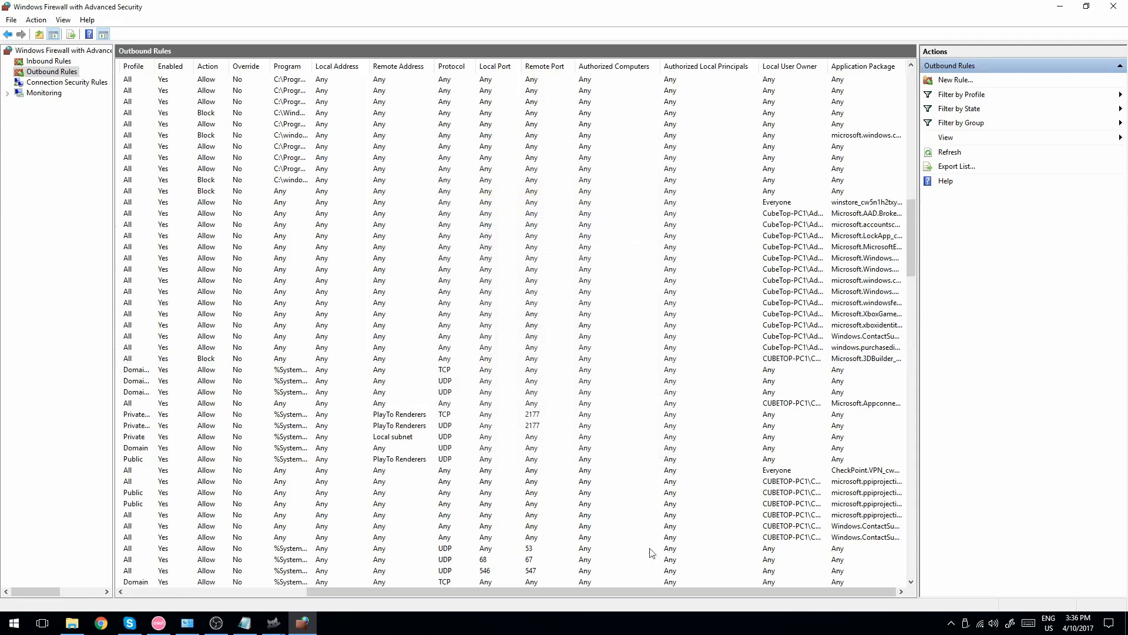
Step: Set the first of the two outbound Contact Support rules to block the connection
left_click_drag(676, 591, 431, 573)
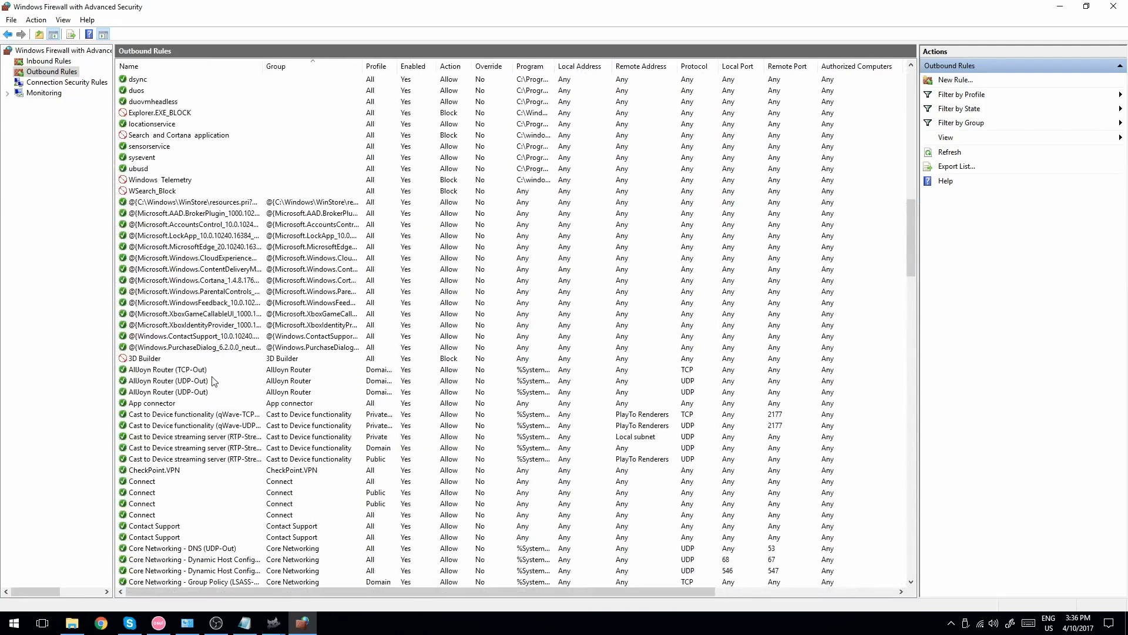
scroll(210, 379, "down", 3)
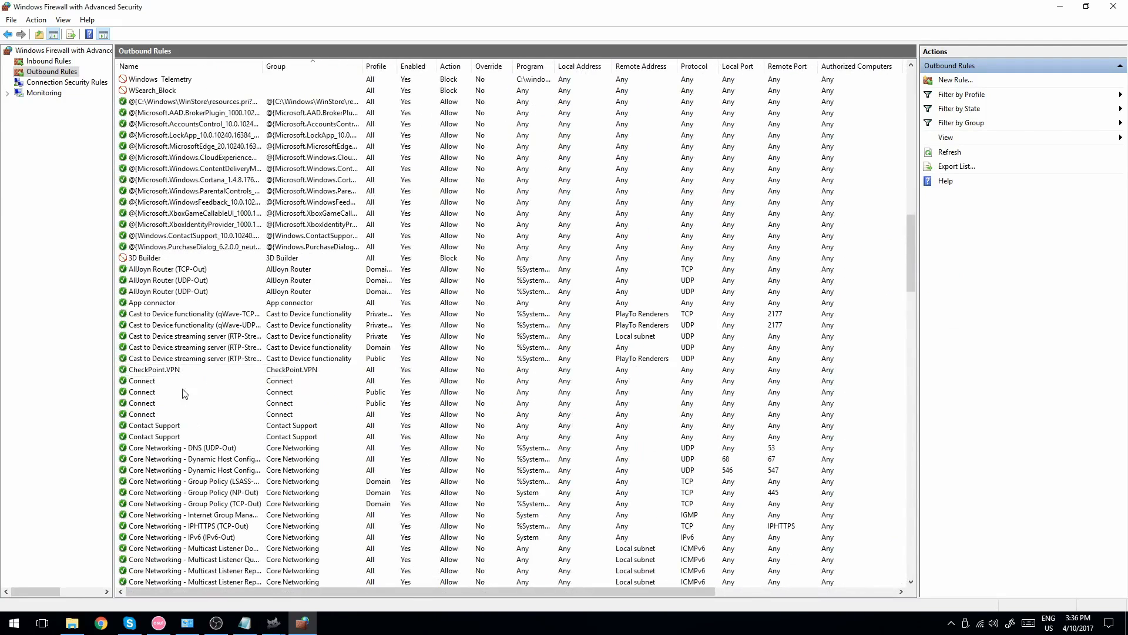
left_click(178, 425)
left_click_drag(361, 590, 672, 606)
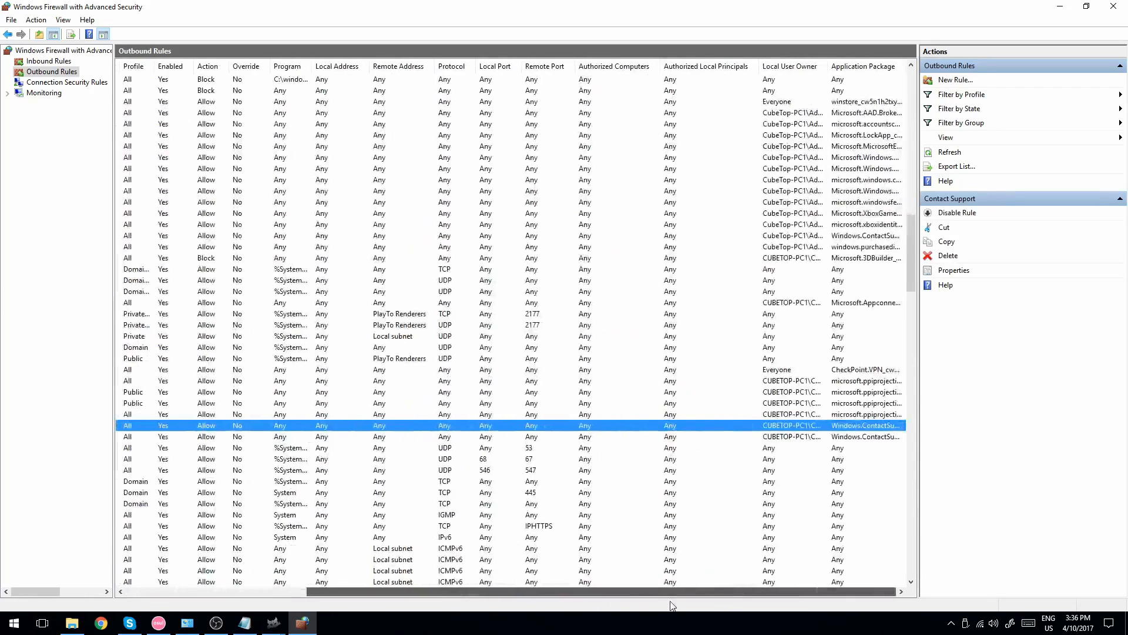
left_click(953, 270)
left_click(515, 359)
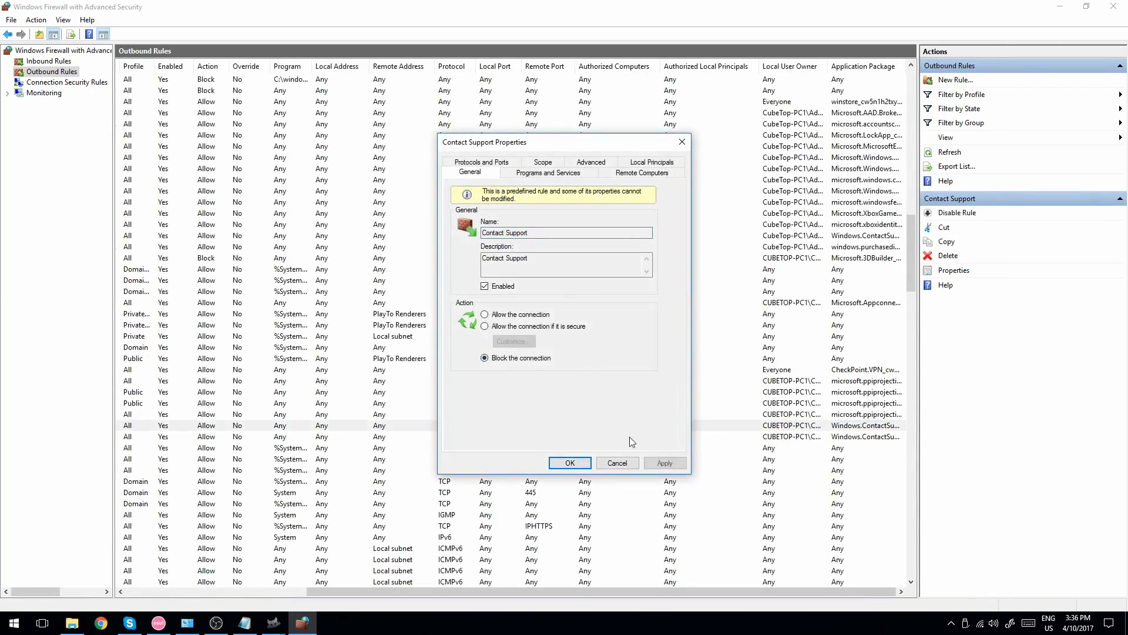
left_click(664, 462)
left_click(569, 463)
Step: Set the second outbound Contact Support rule to block the connection as well
left_click_drag(590, 592, 409, 592)
left_click(157, 436)
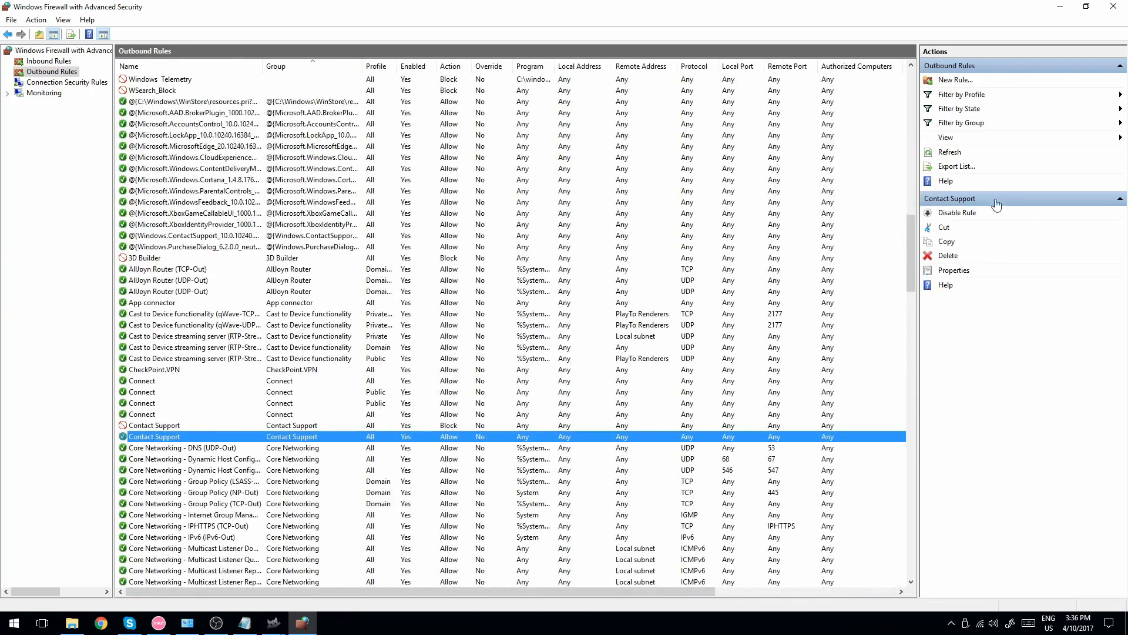
left_click(953, 269)
left_click(521, 358)
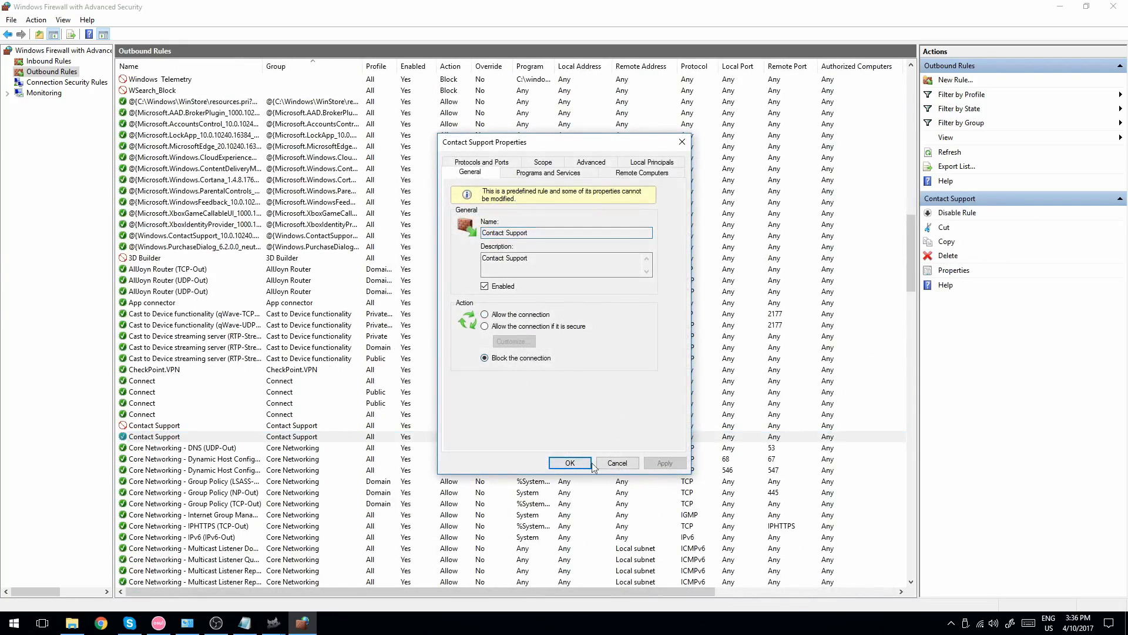
left_click(664, 462)
left_click(576, 464)
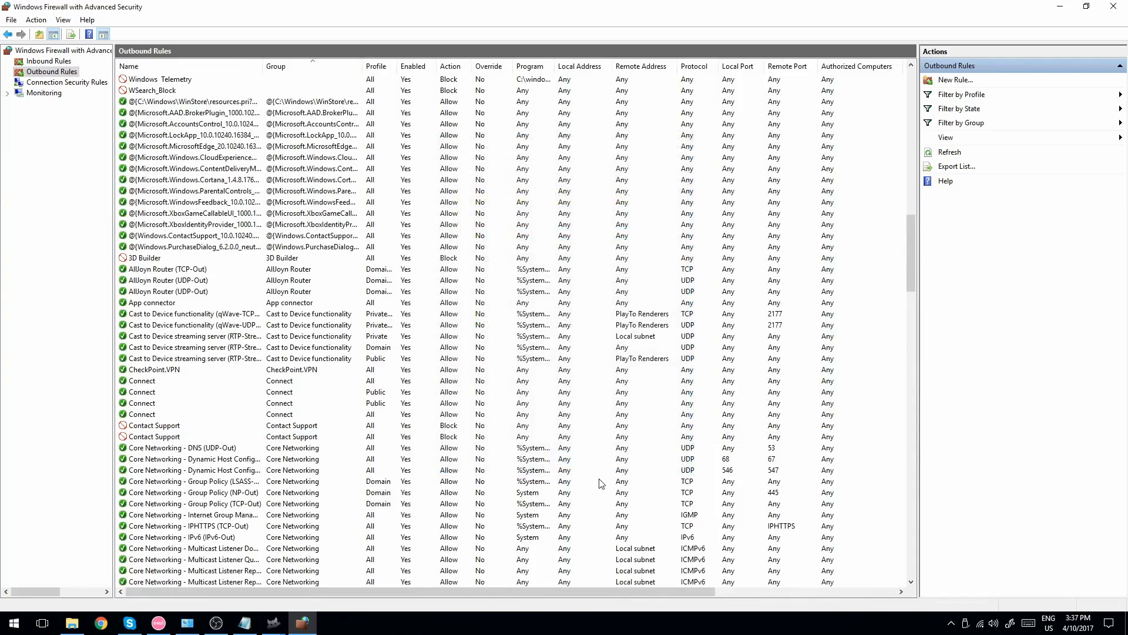
Step: Examine the Windows Shell Experience rule and the other Windows app rules toward the end of the outbound list
scroll(555, 534, "down", 20)
scroll(585, 496, "down", 20)
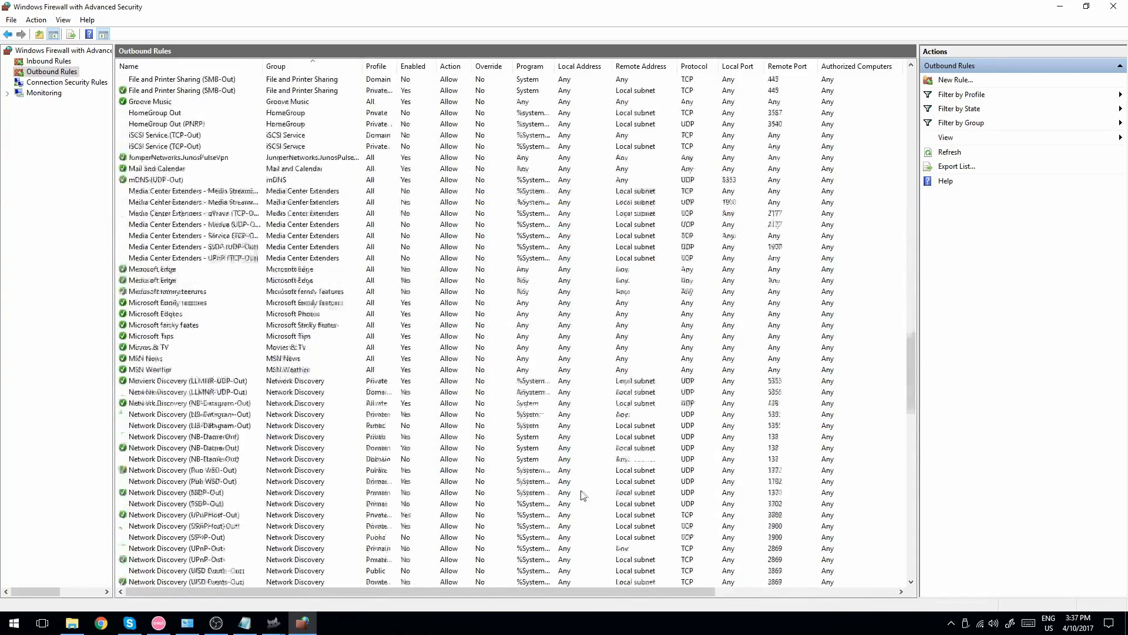
scroll(578, 504, "down", 3)
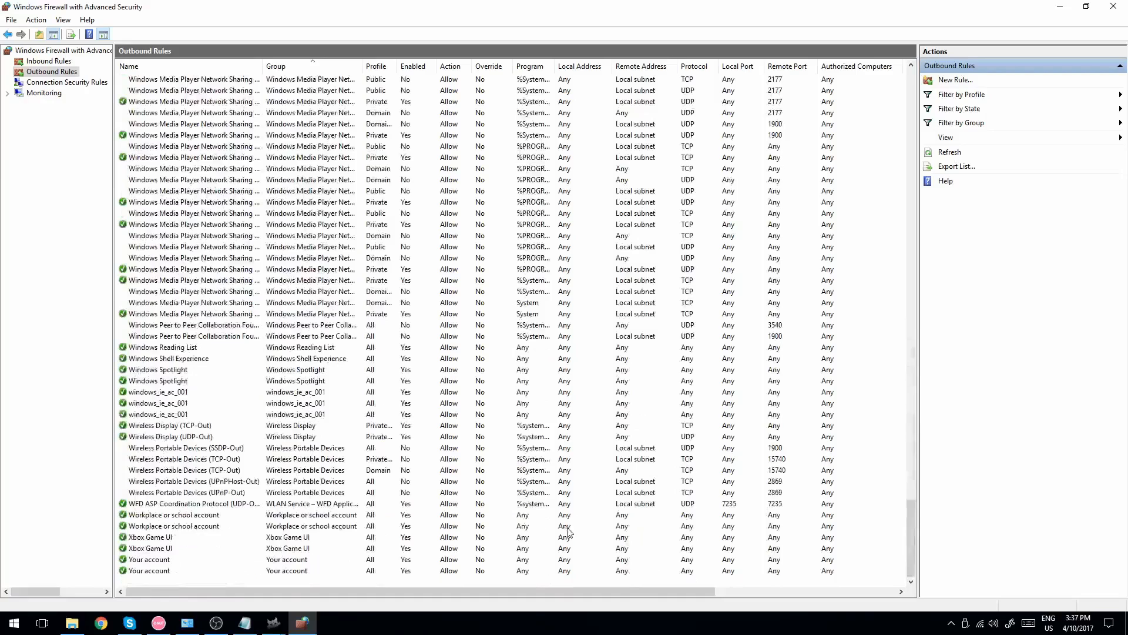
left_click(189, 360)
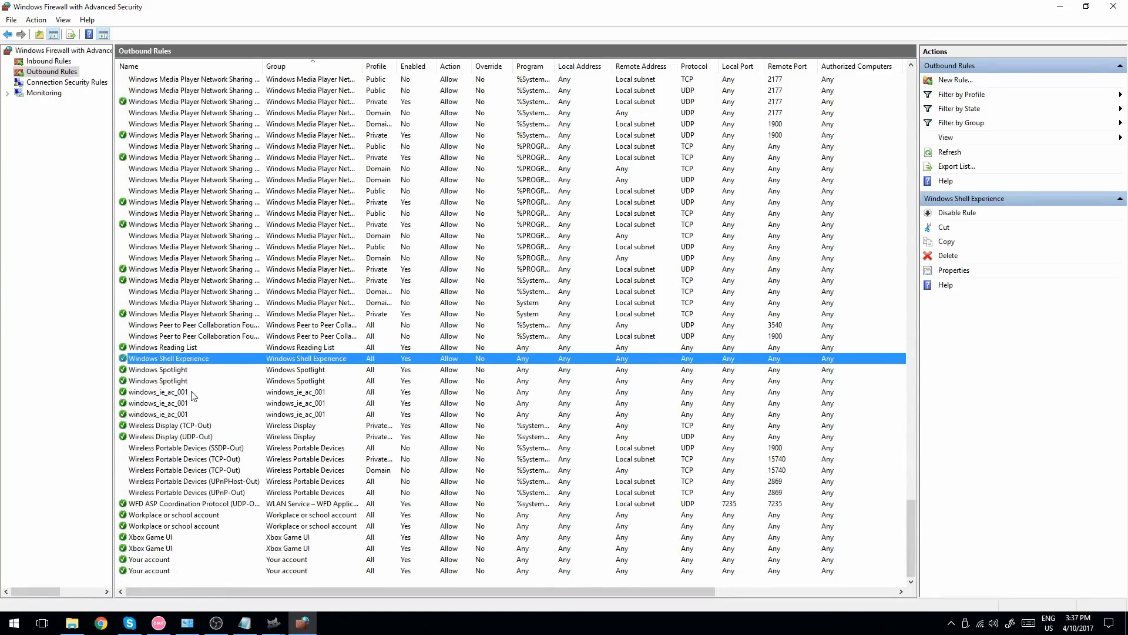
scroll(194, 397, "up", 15)
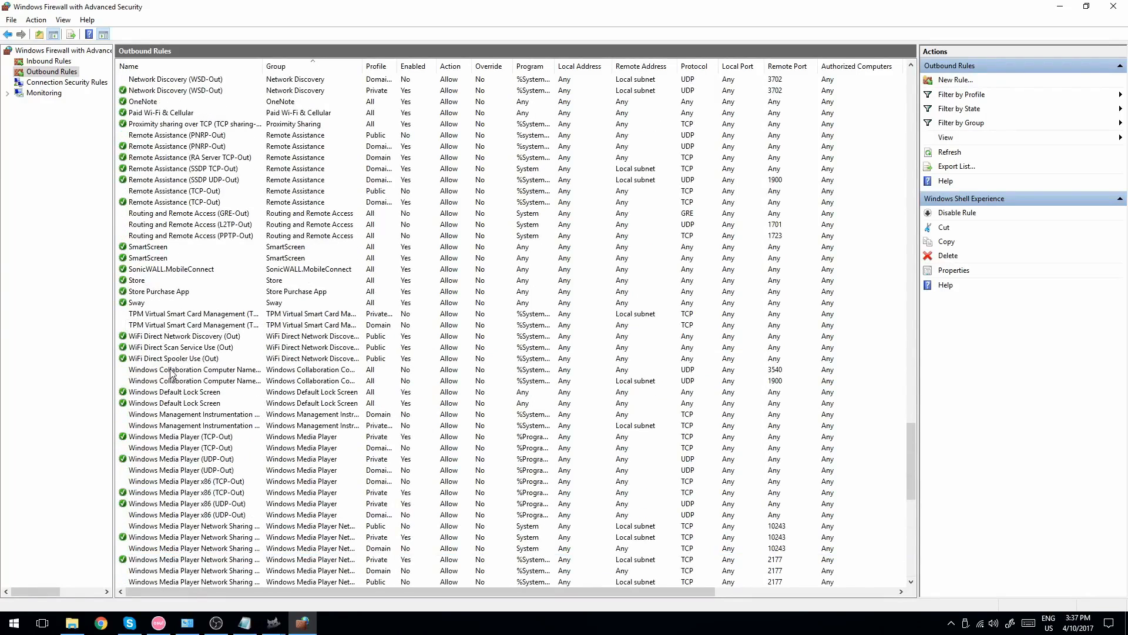
Step: Check the application package of the outbound Groove Music rule and set the rule to block the connection
scroll(171, 375, "up", 5)
scroll(171, 303, "up", 14)
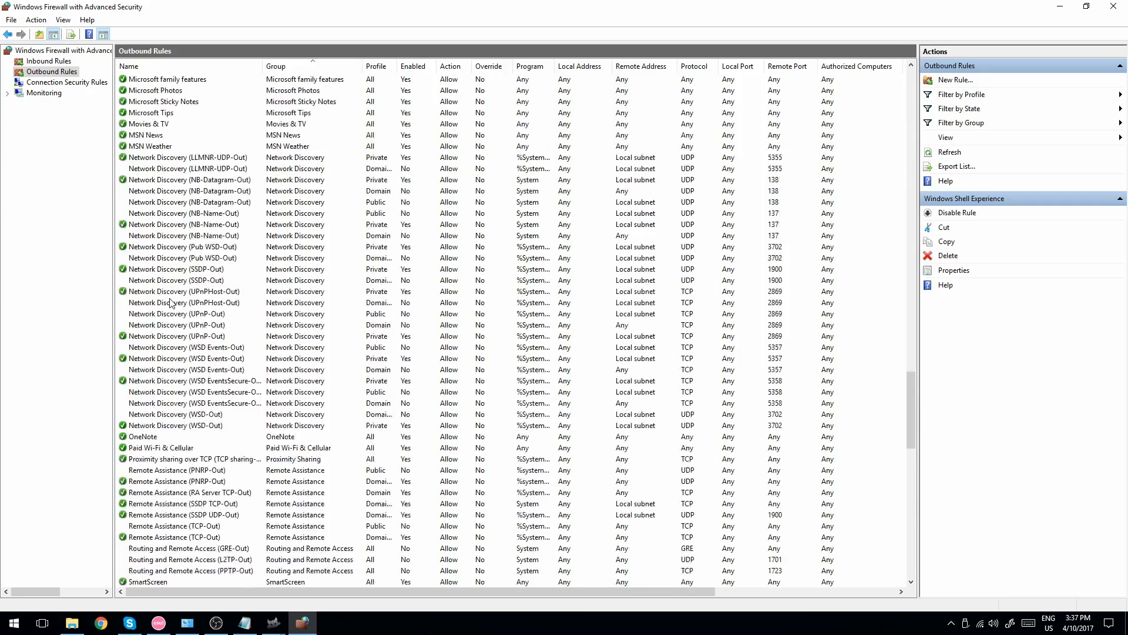
scroll(171, 303, "up", 2)
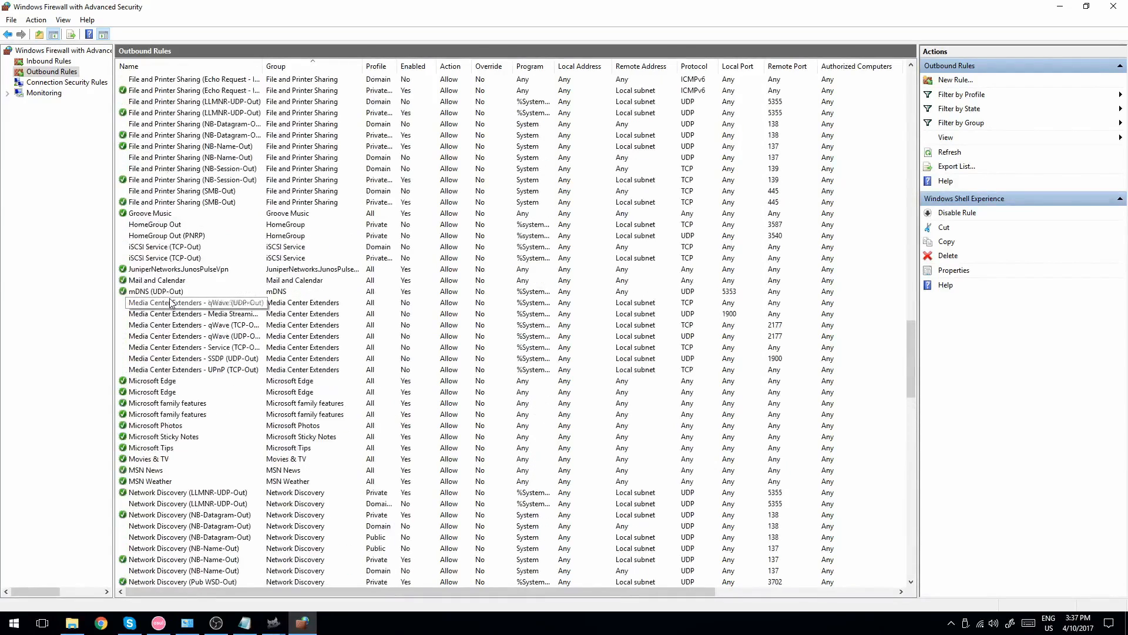
left_click(174, 236)
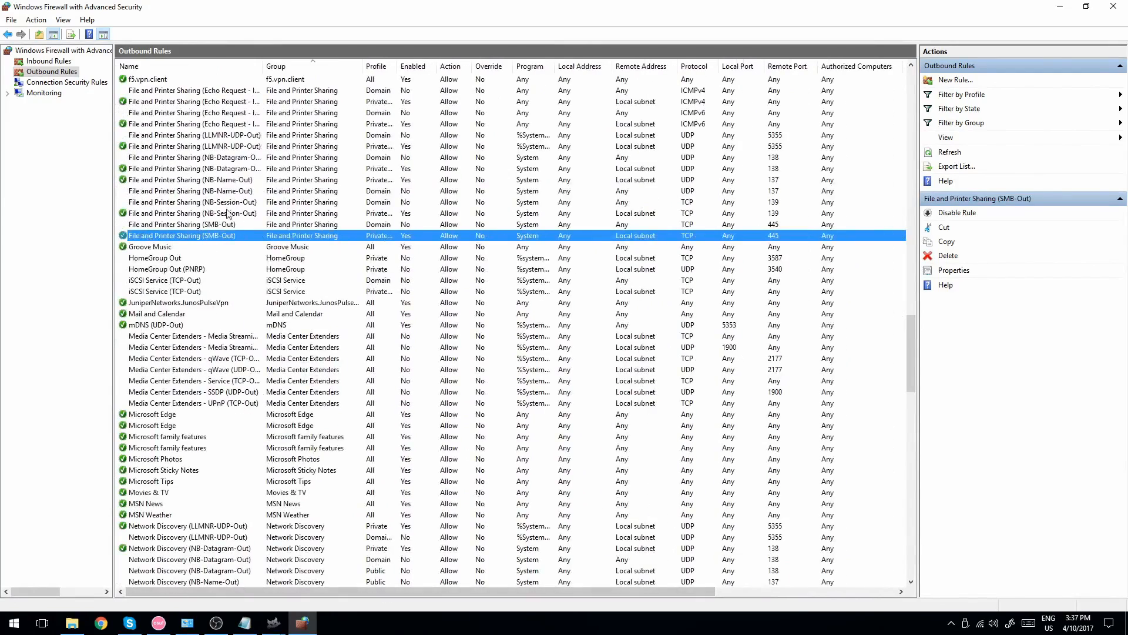
left_click_drag(434, 589, 624, 588)
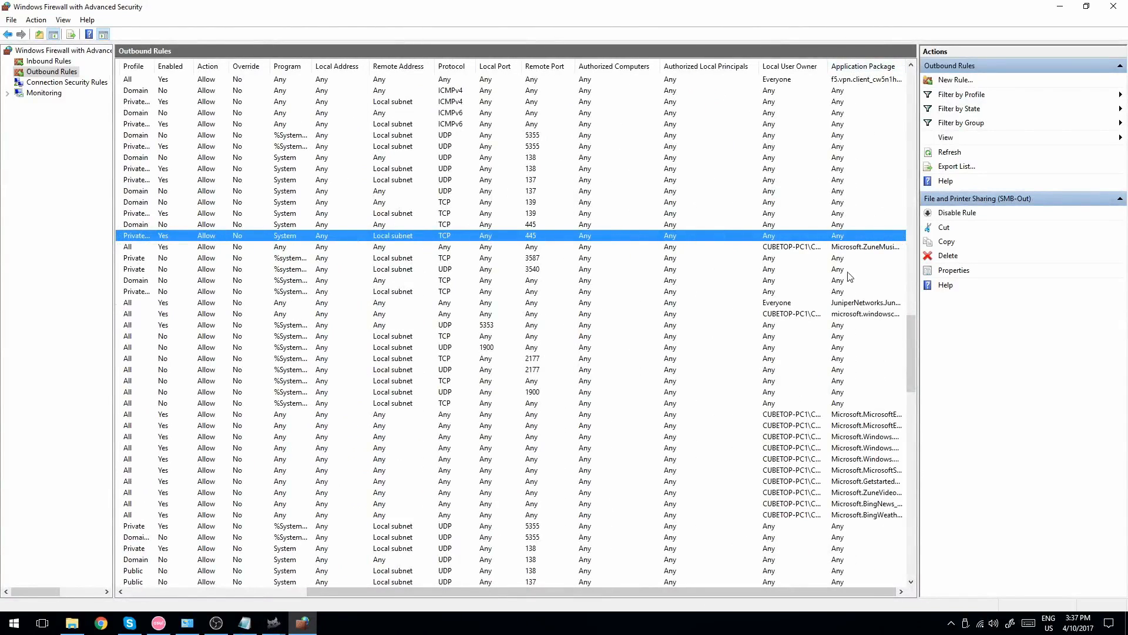
left_click(856, 246)
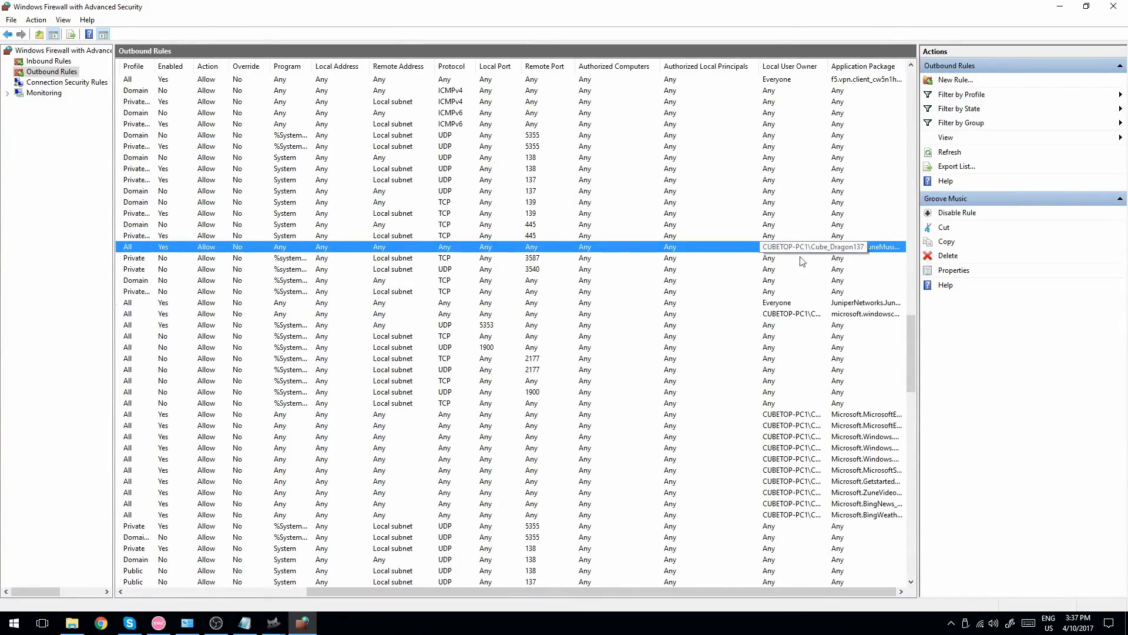
left_click_drag(757, 591, 573, 591)
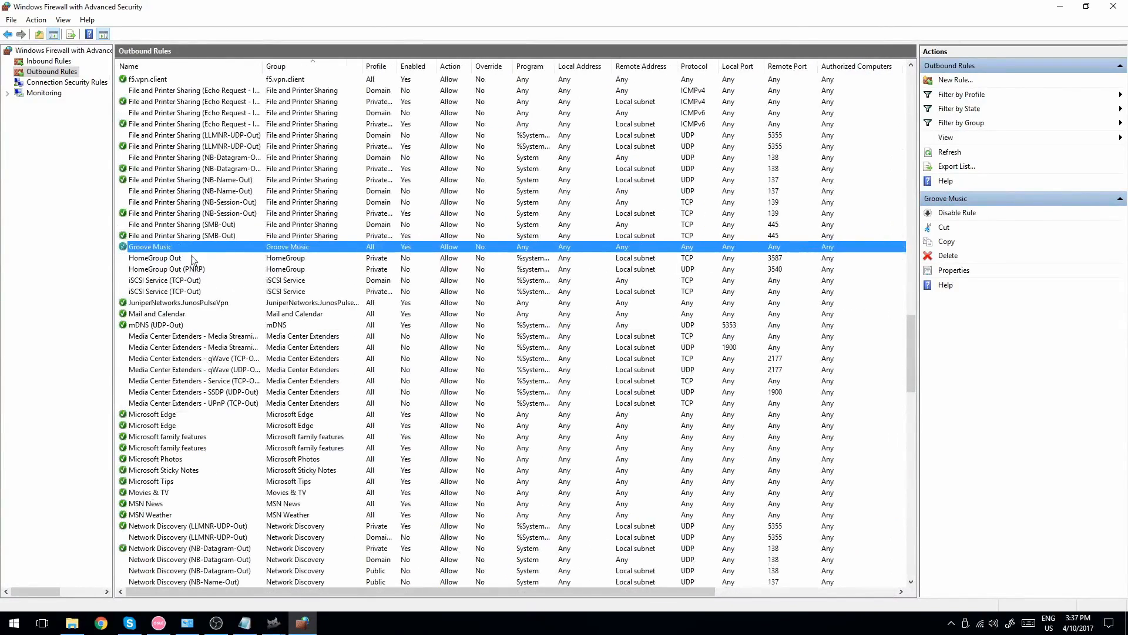
left_click(1002, 271)
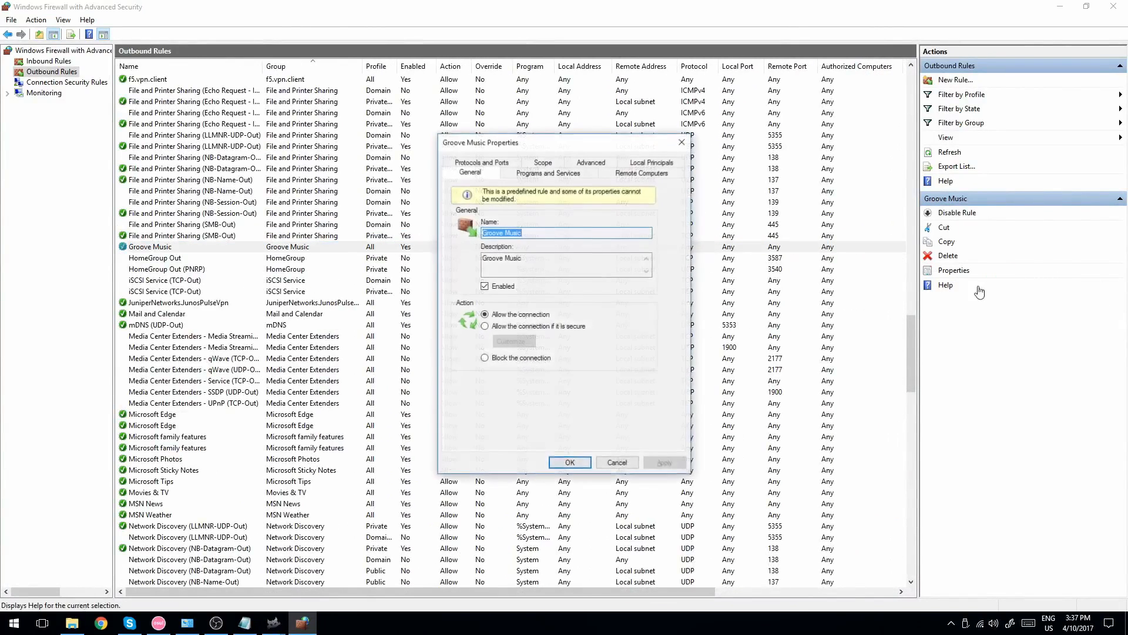
left_click(514, 358)
left_click(664, 462)
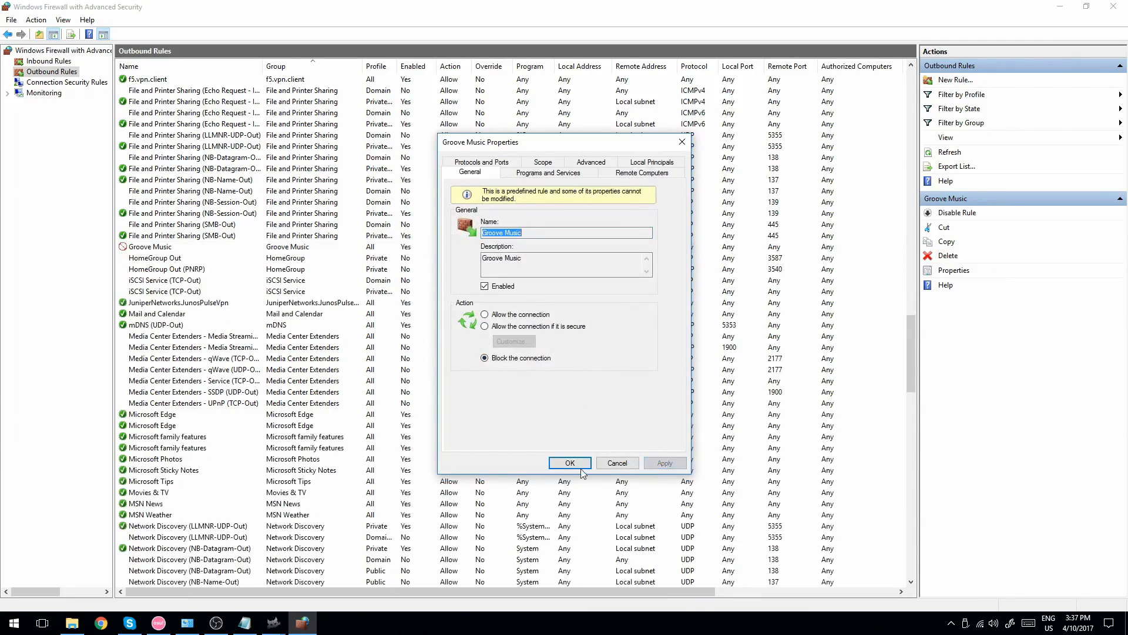
left_click(570, 463)
Step: Set the first of the two outbound Microsoft family features rules to block the connection
left_click(203, 315)
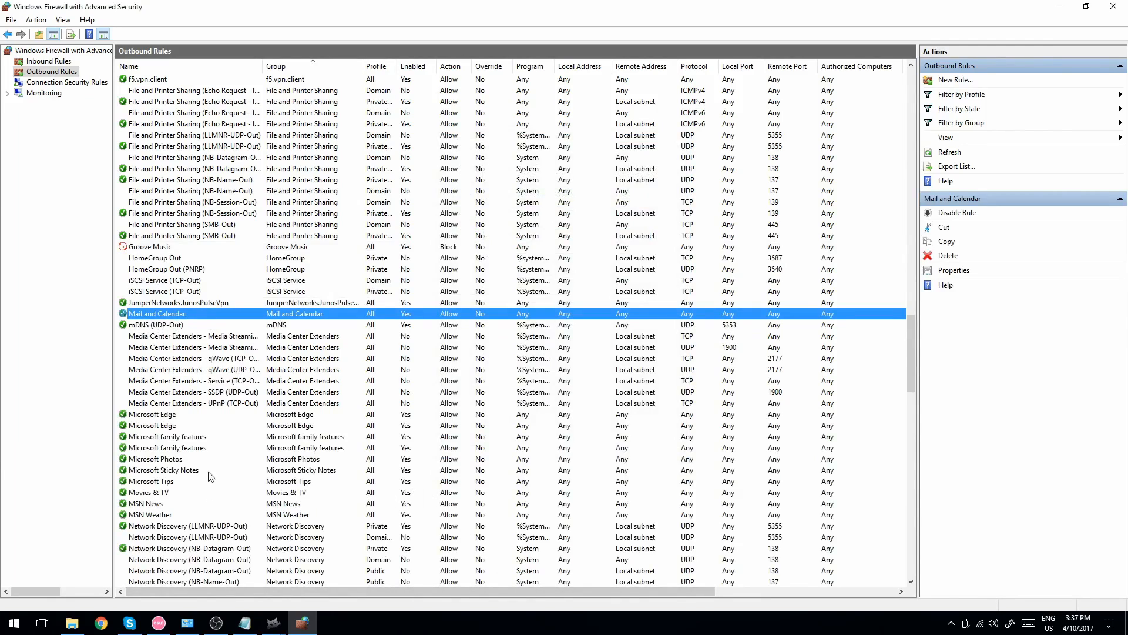
left_click(174, 416)
left_click(176, 427)
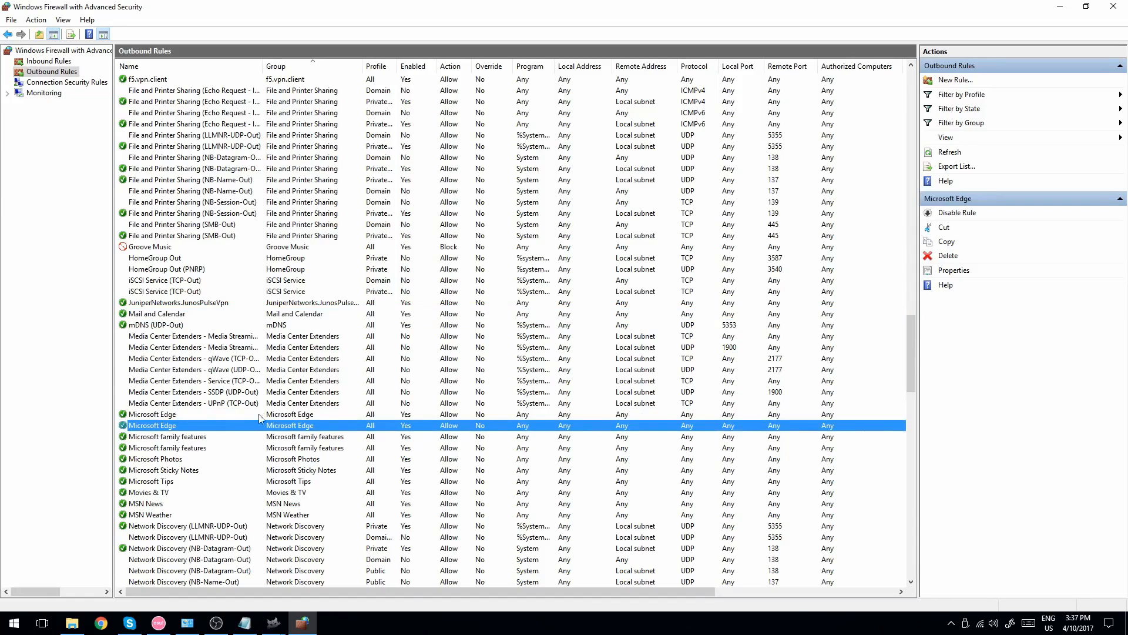
left_click(262, 438)
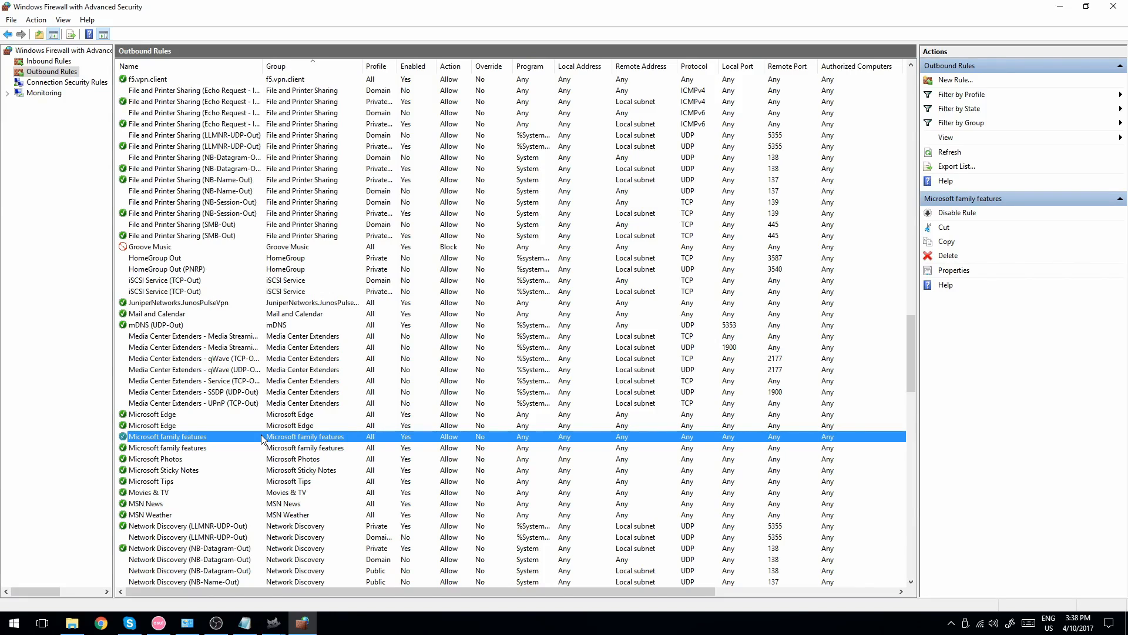
left_click(953, 269)
left_click(492, 358)
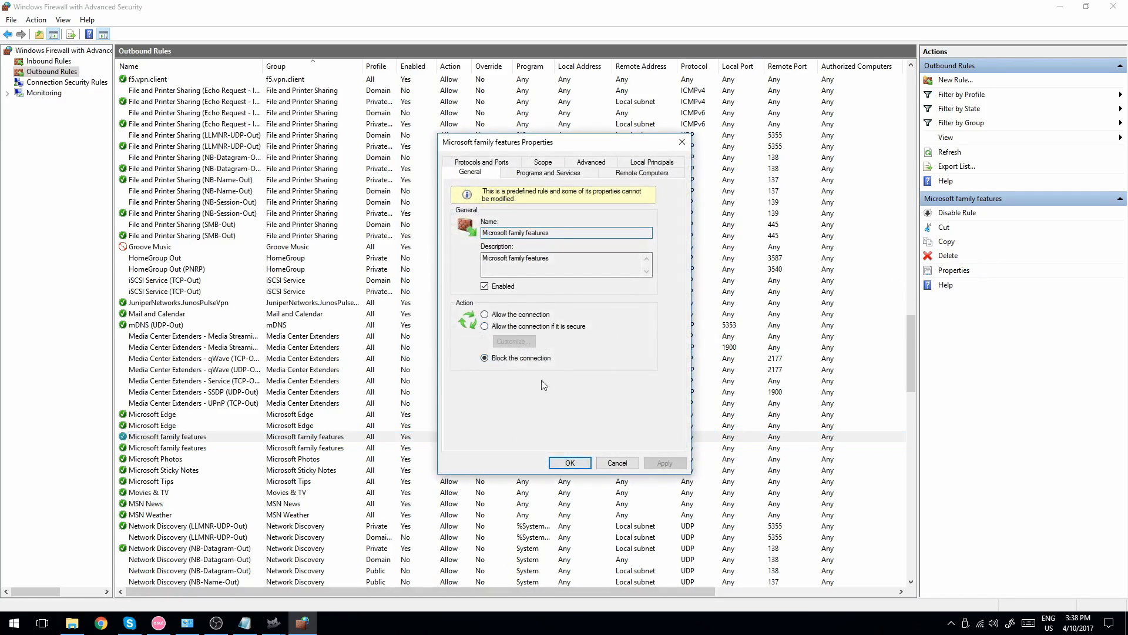
left_click(664, 462)
left_click(570, 462)
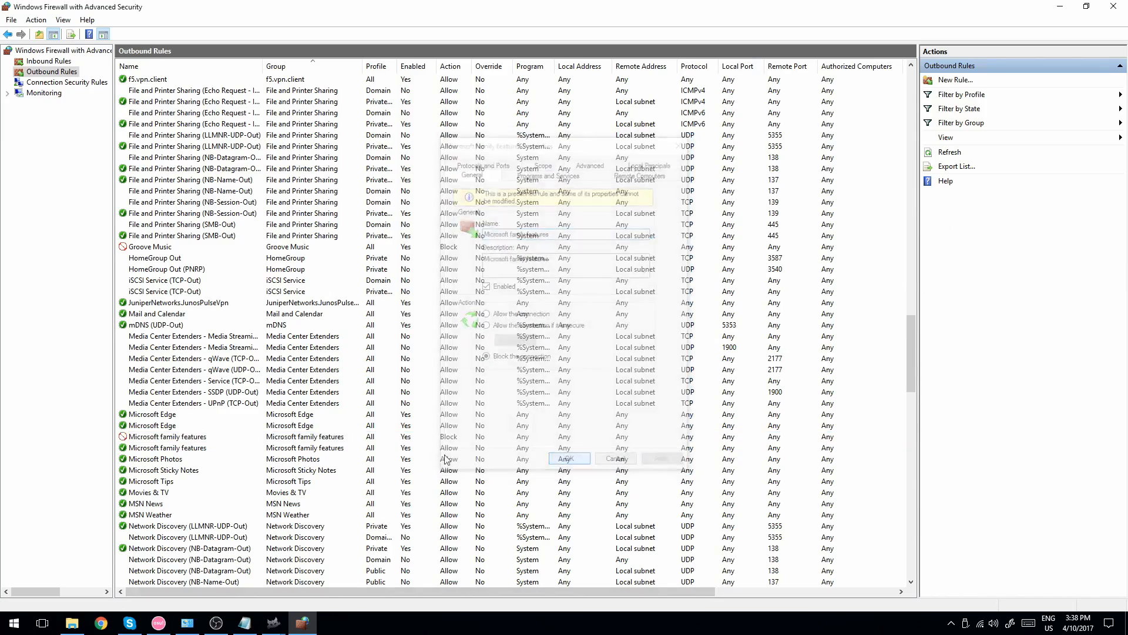
Step: Set the second outbound Microsoft family features rule to block the connection as well
left_click(282, 449)
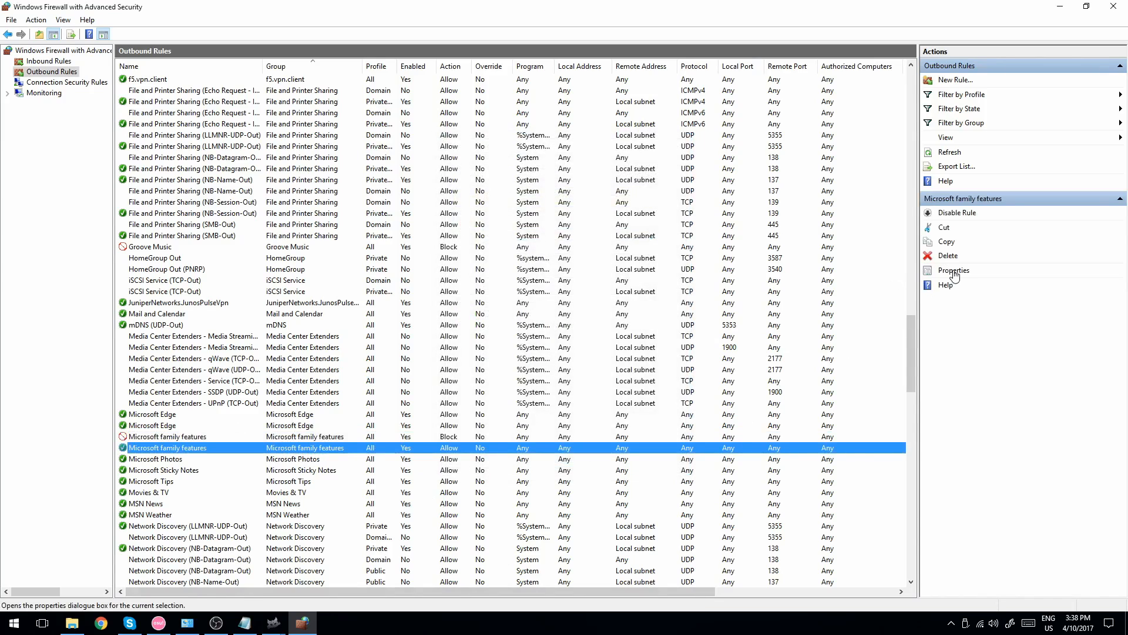
left_click(954, 269)
left_click(486, 358)
left_click(569, 463)
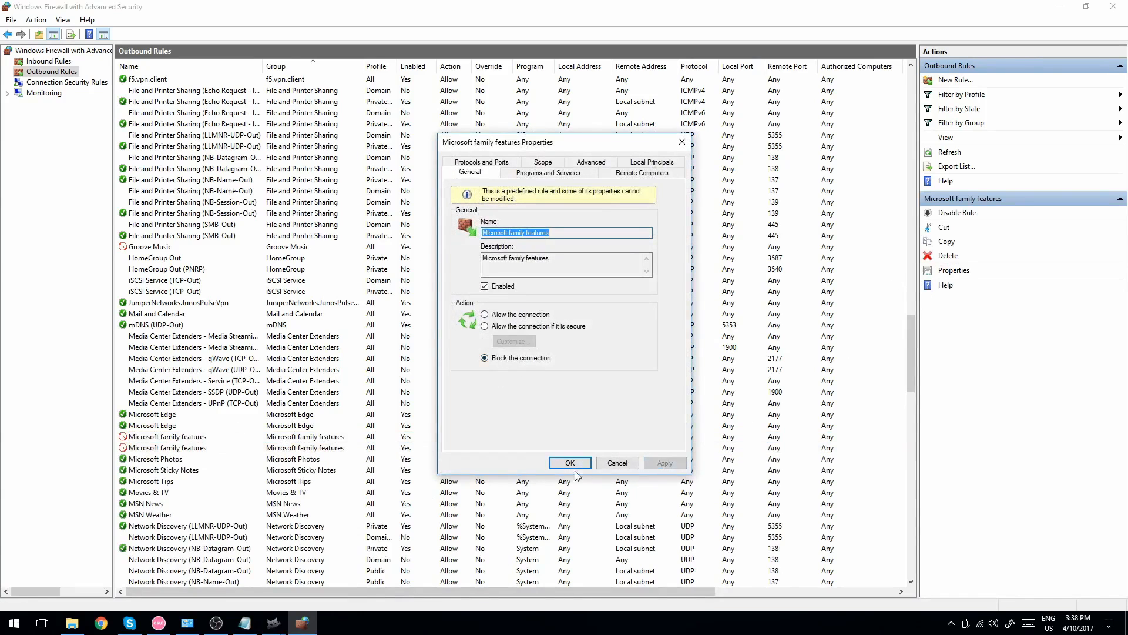
Step: Set the outbound Microsoft Photos rule to block the connection
left_click(203, 460)
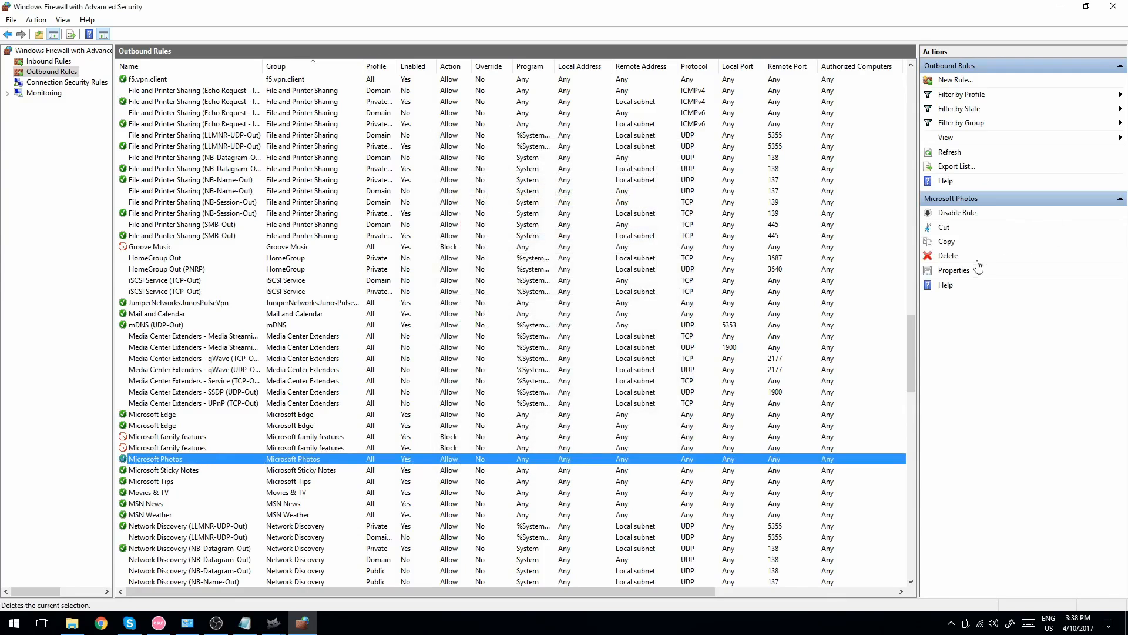
left_click(954, 270)
left_click(517, 359)
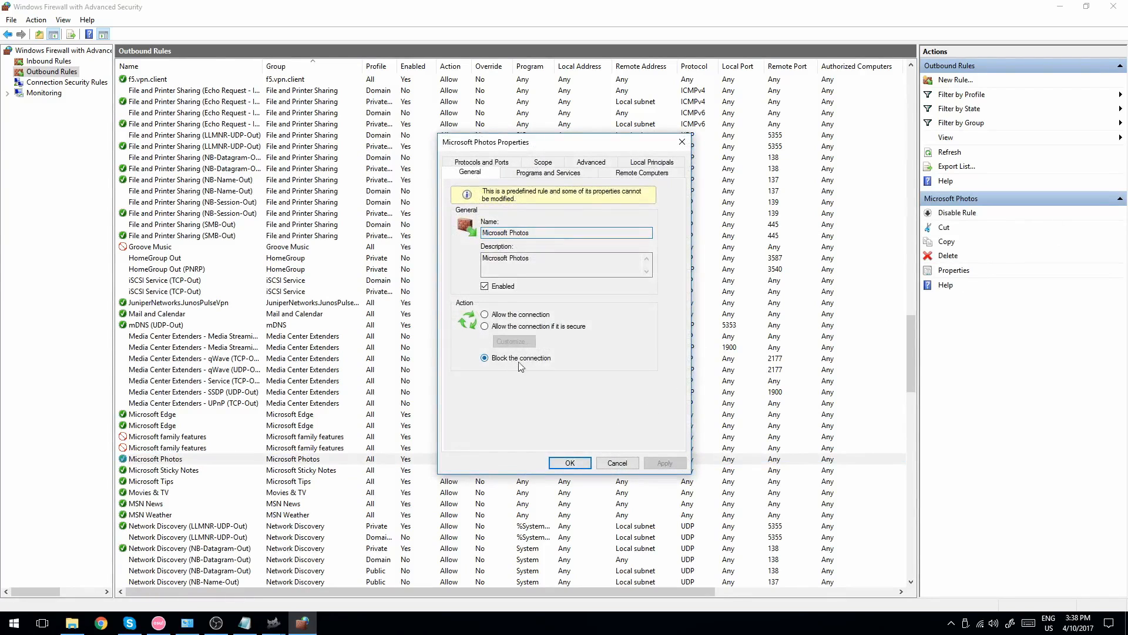
left_click(663, 463)
left_click(570, 462)
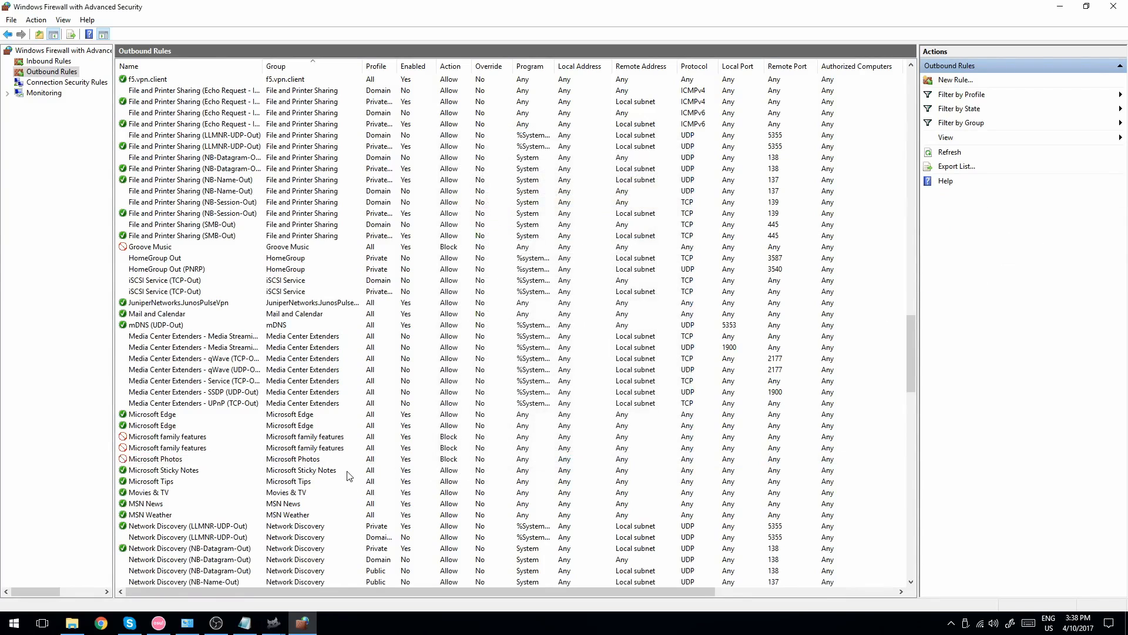
Step: Set the outbound Microsoft Sticky Notes rule to block the connection
left_click(347, 471)
left_click(955, 271)
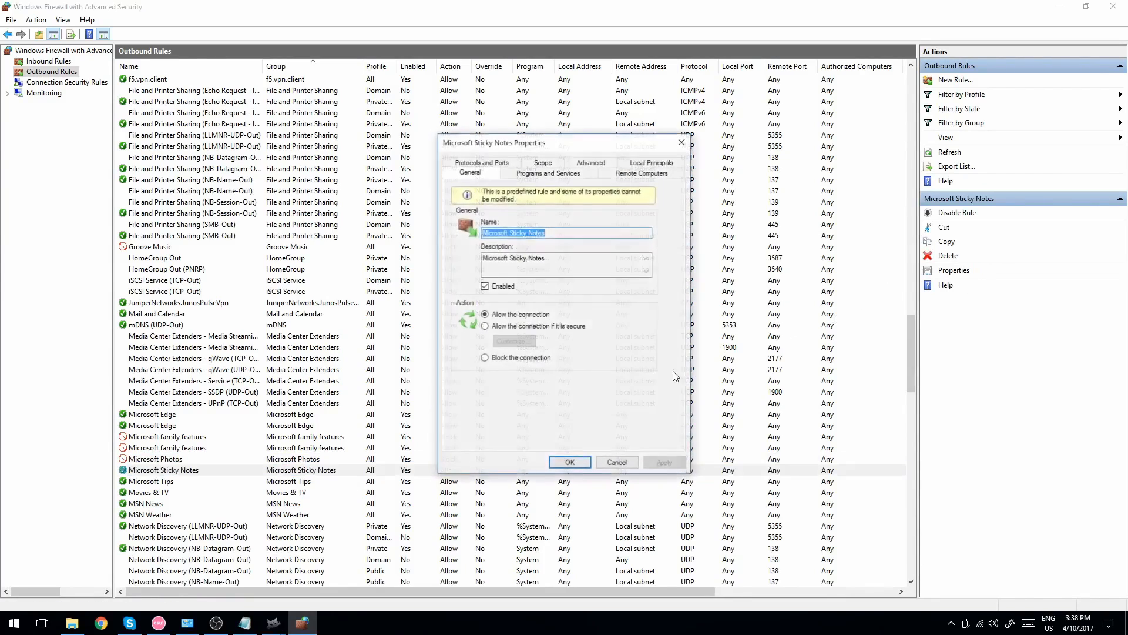
left_click(506, 358)
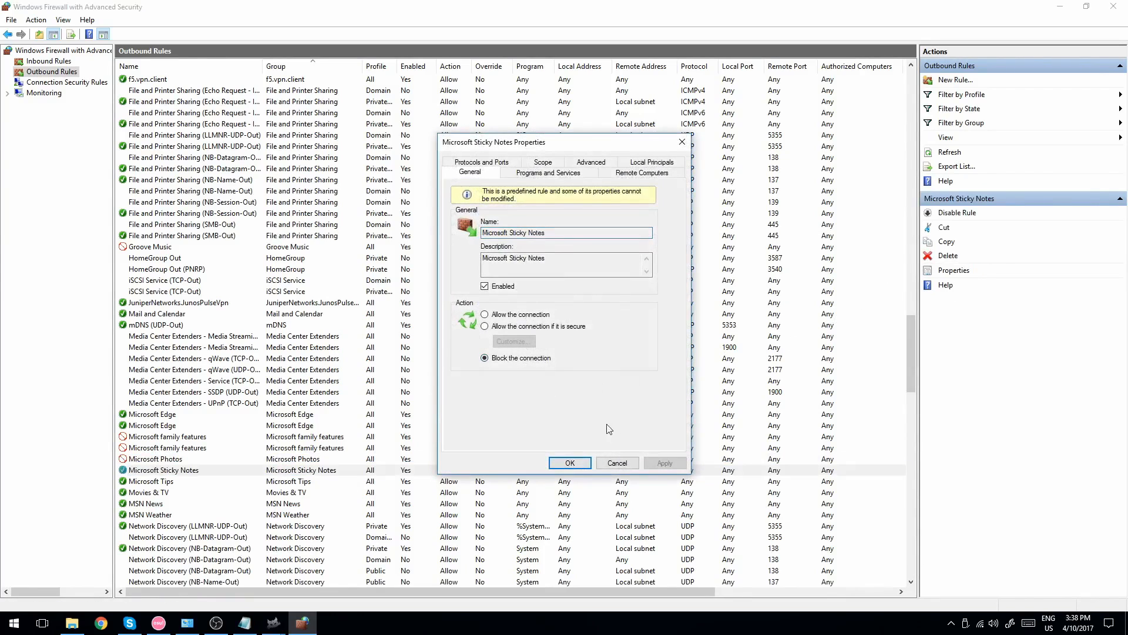
left_click(569, 463)
Step: Set the outbound Microsoft Tips rule to block the connection
scroll(547, 431, "down", 2)
scroll(514, 419, "down", 1)
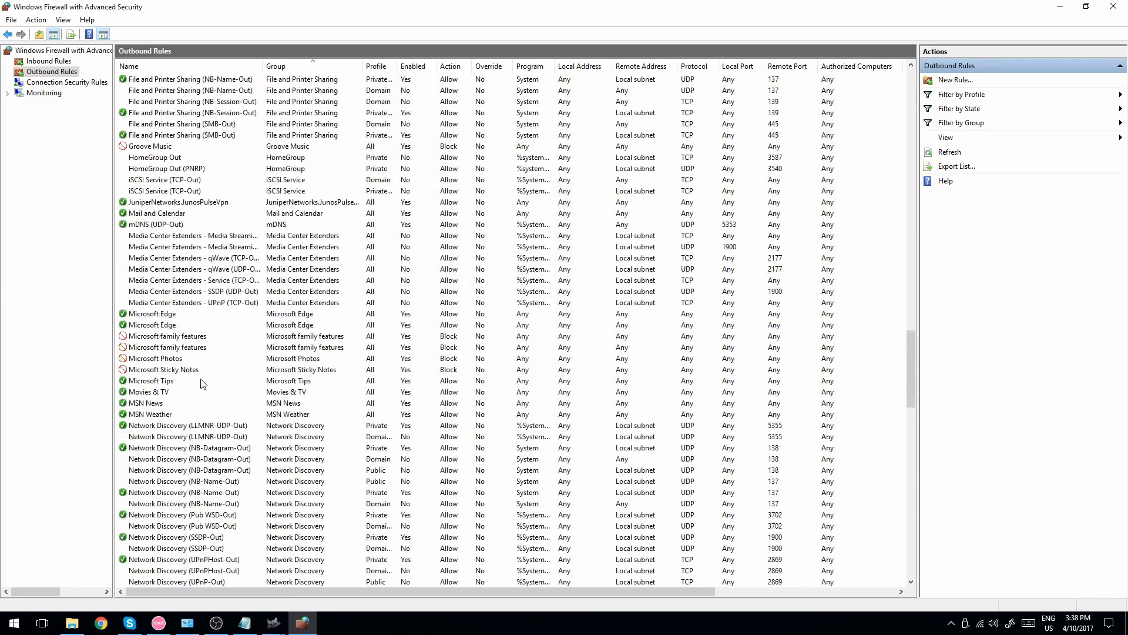
left_click(203, 381)
left_click(945, 273)
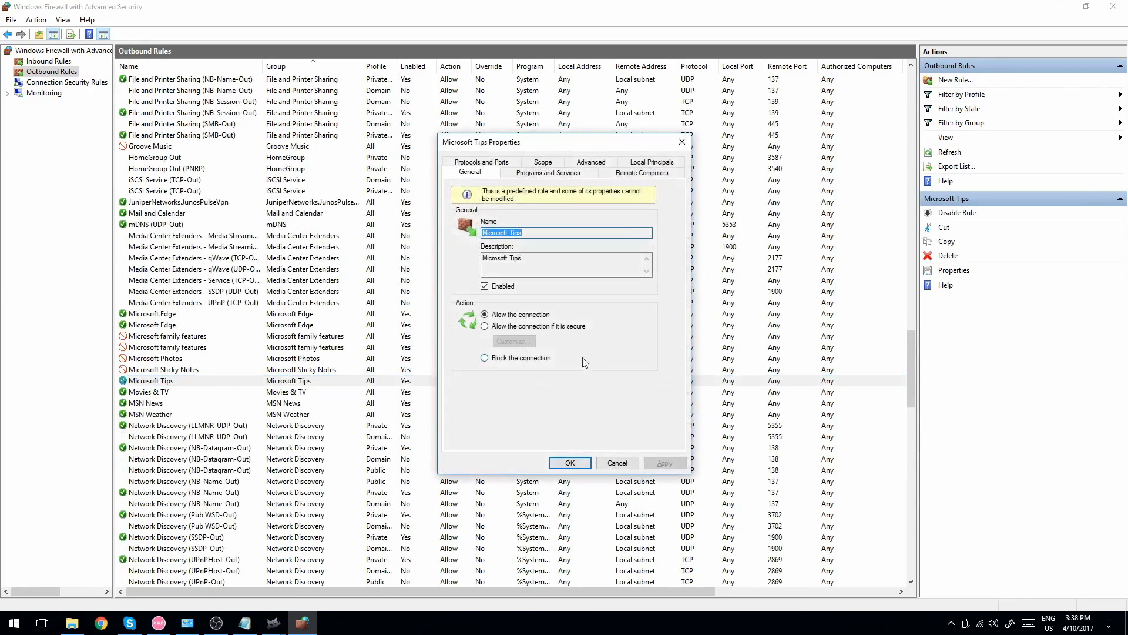
left_click(516, 359)
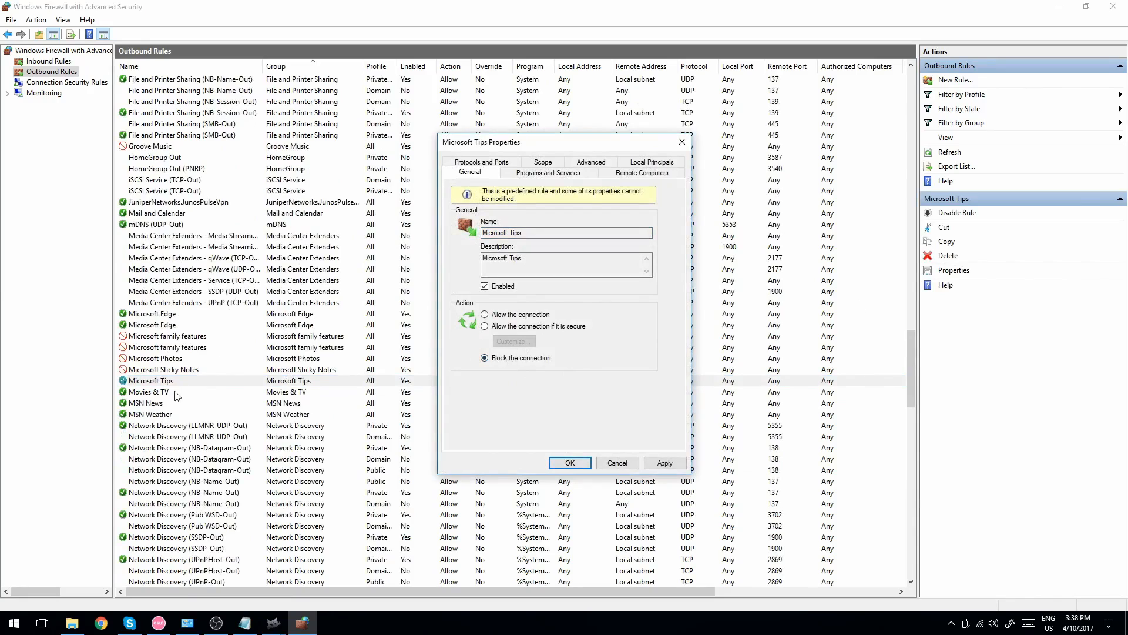
left_click(665, 462)
left_click(570, 463)
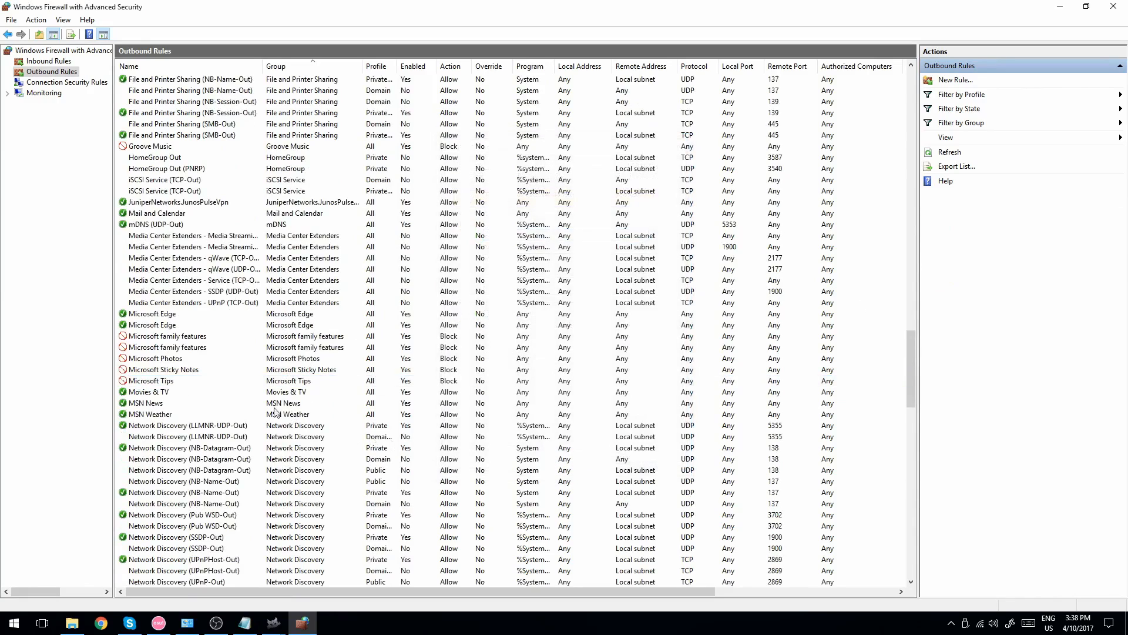
Step: Set the outbound Movies & TV rule to block the connection
left_click(174, 392)
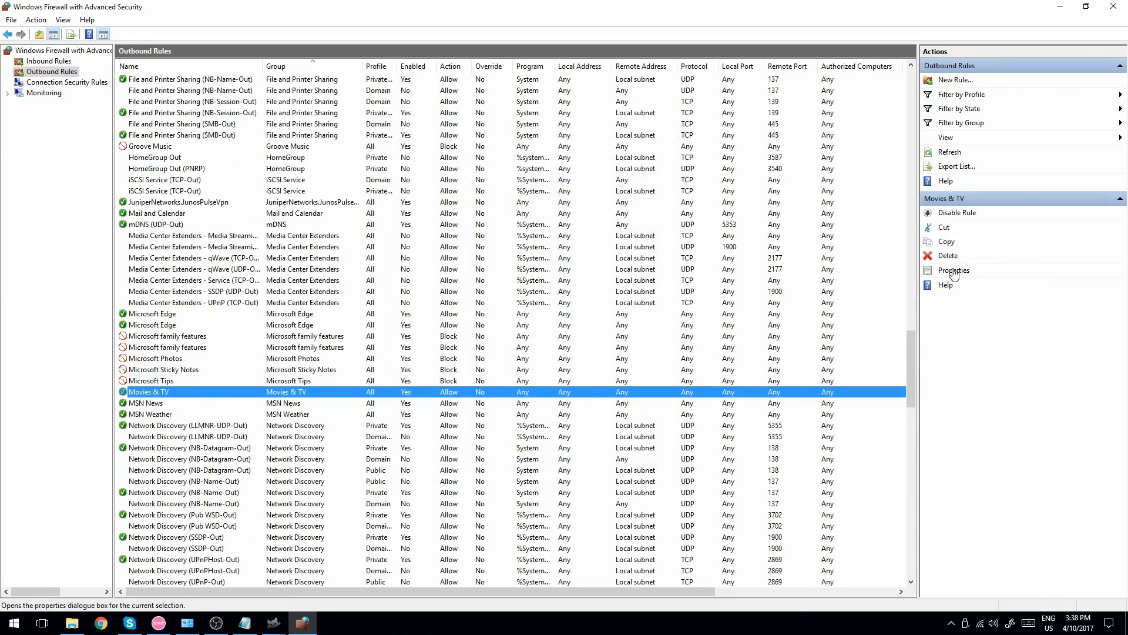
left_click(953, 270)
left_click(523, 359)
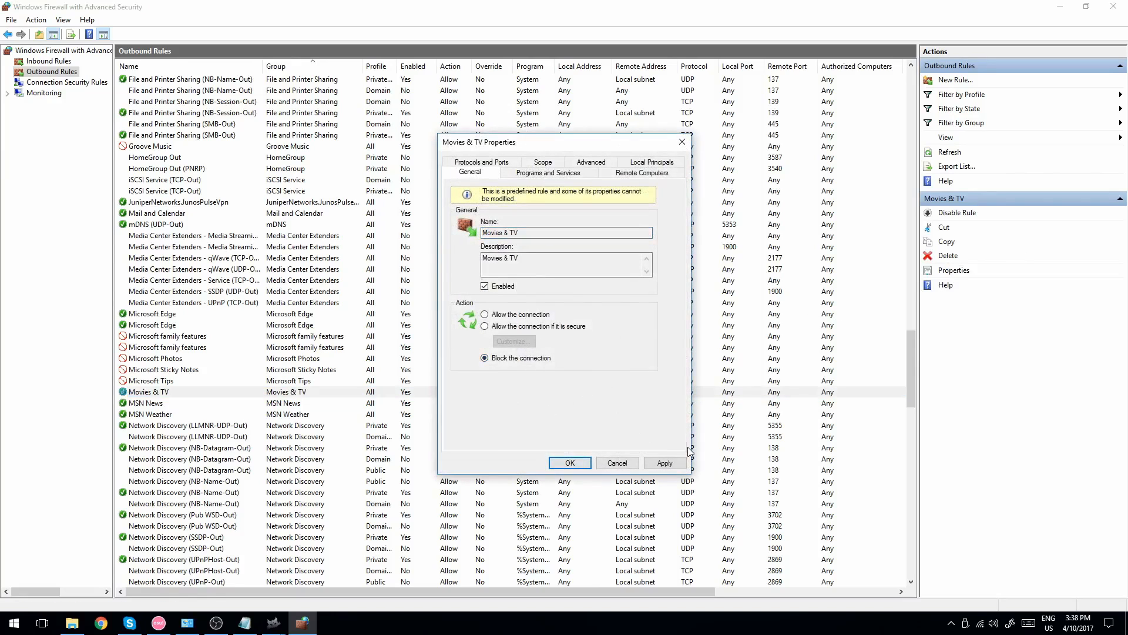
left_click(665, 463)
left_click(570, 462)
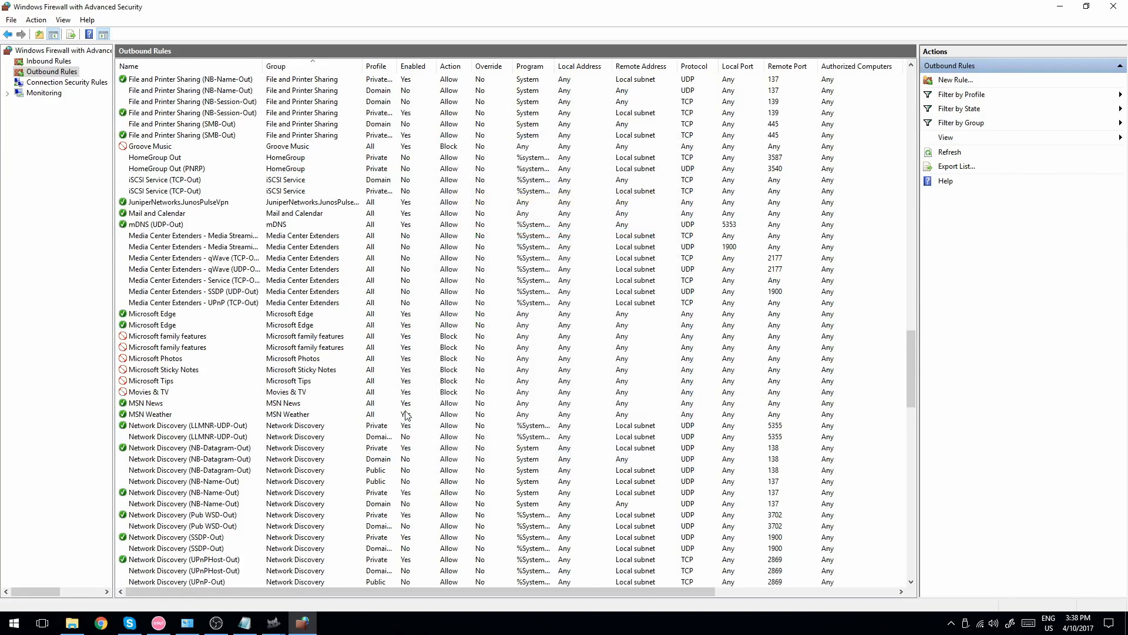
Step: Check the application package of the outbound MSN News rule and set the rule to block the connection
left_click(275, 403)
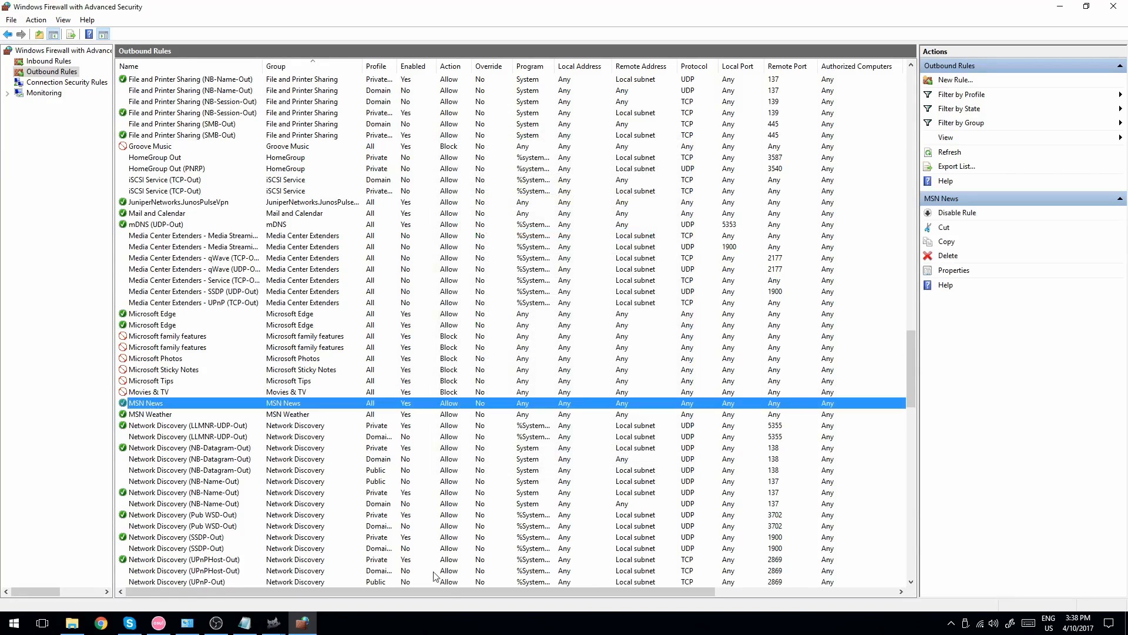
left_click_drag(439, 591, 659, 610)
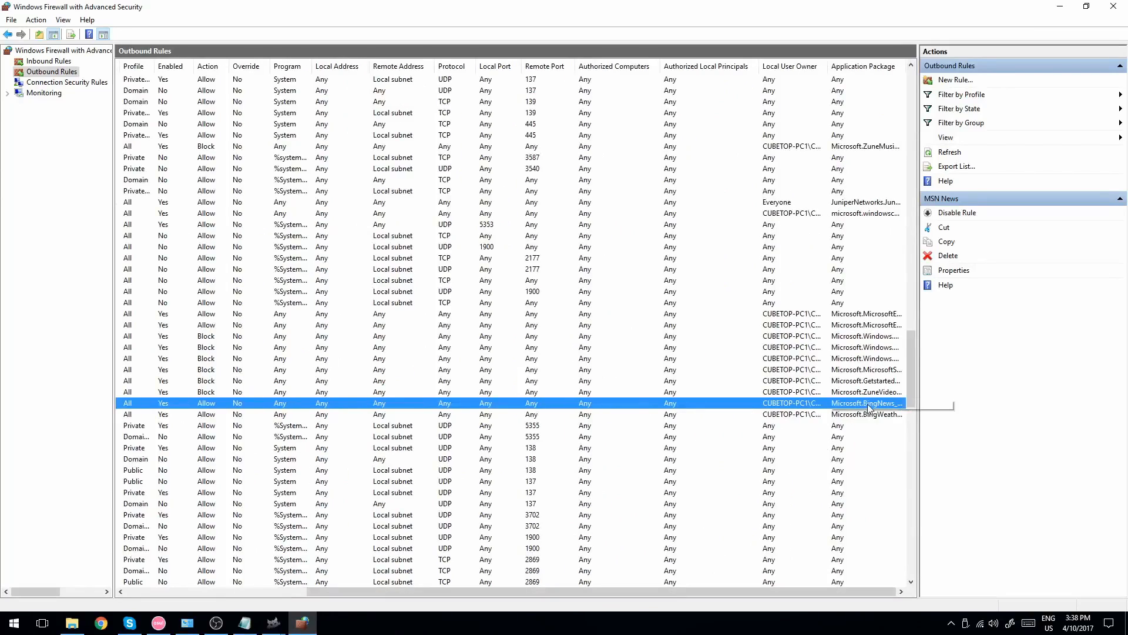
left_click(968, 271)
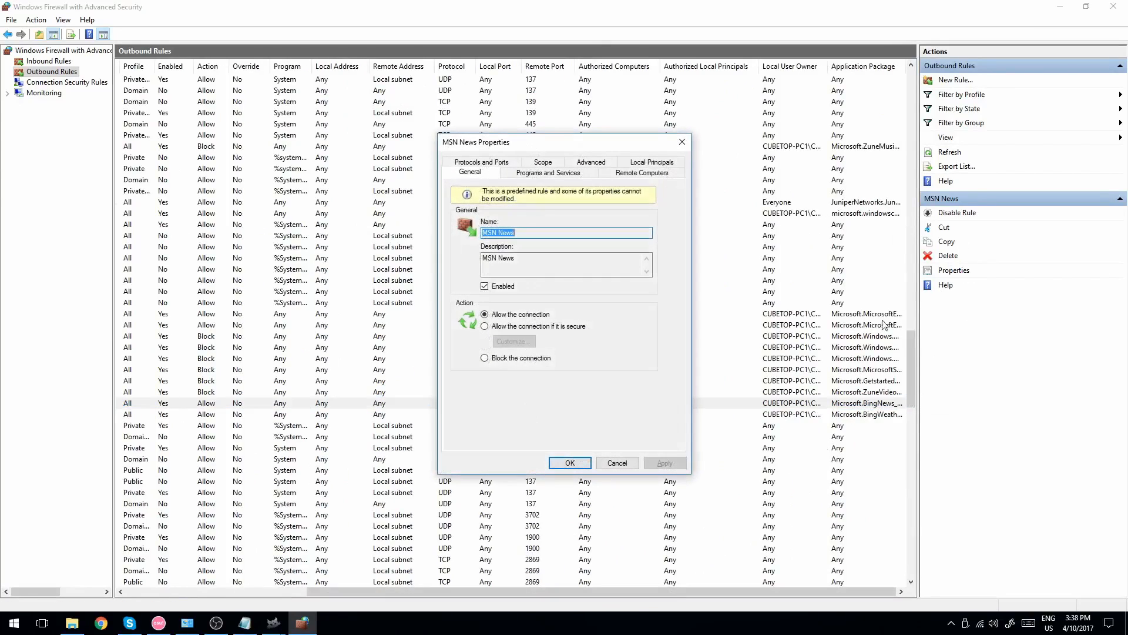
left_click(535, 360)
left_click(664, 463)
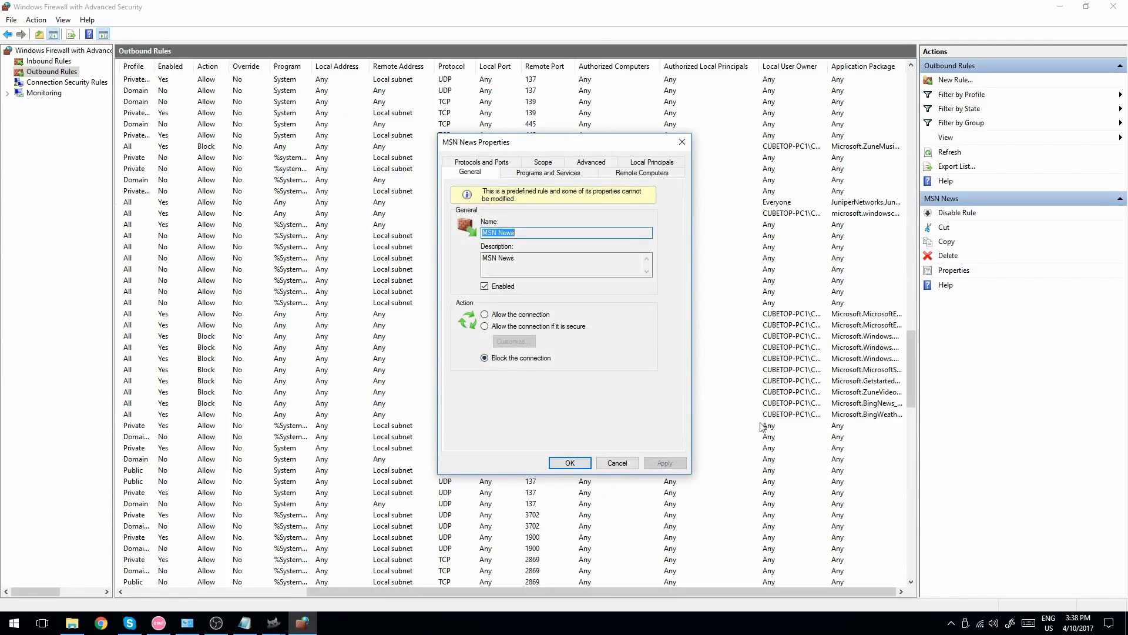
left_click(570, 463)
Step: Set the outbound MSN Weather rule to block the connection and check its entry in the rule list
left_click(650, 414)
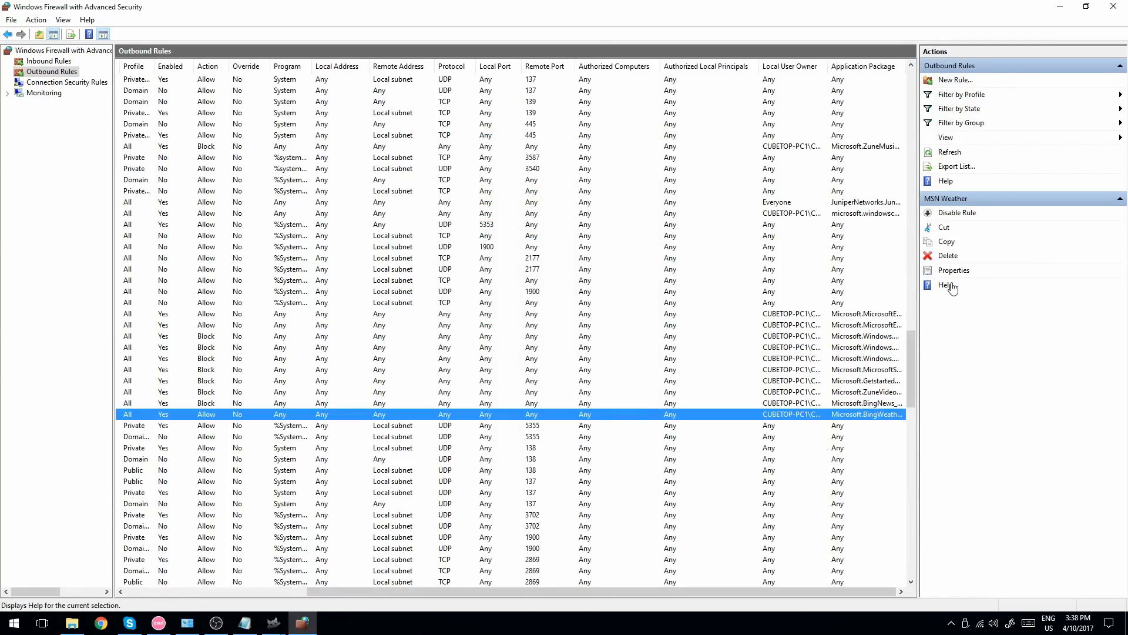
left_click(520, 358)
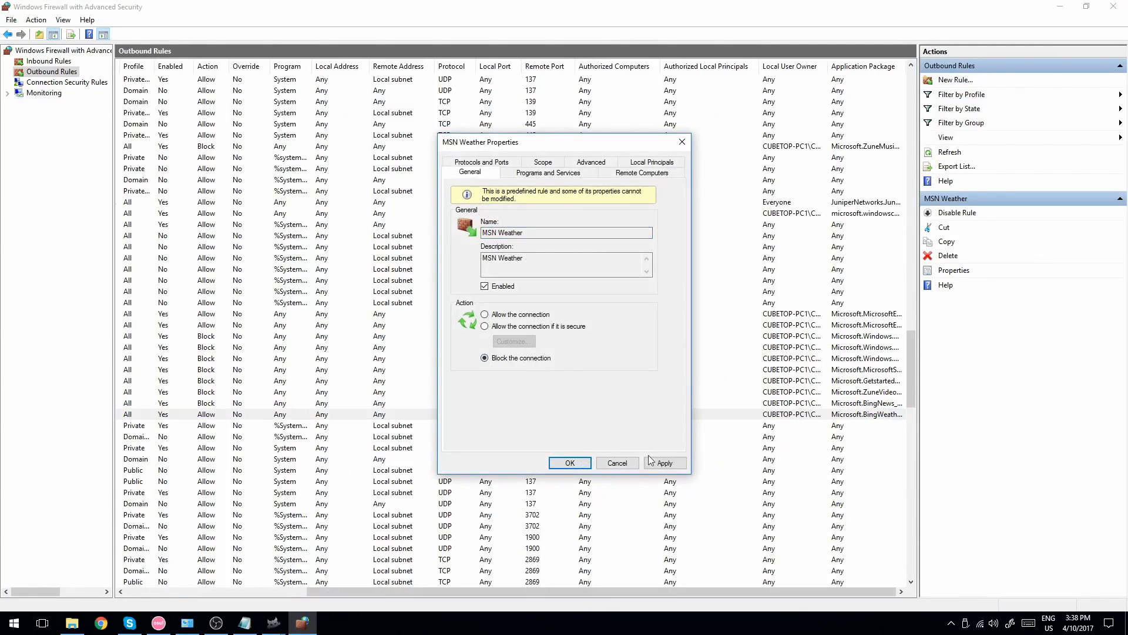
left_click(664, 463)
left_click(611, 464)
left_click_drag(605, 589, 424, 589)
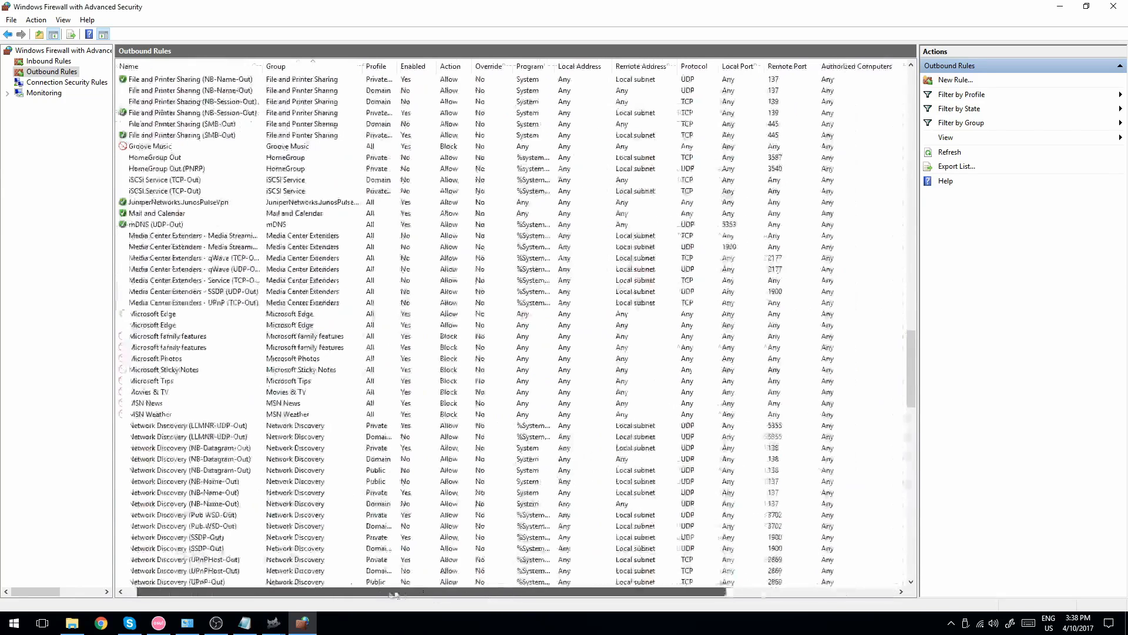
left_click(128, 414)
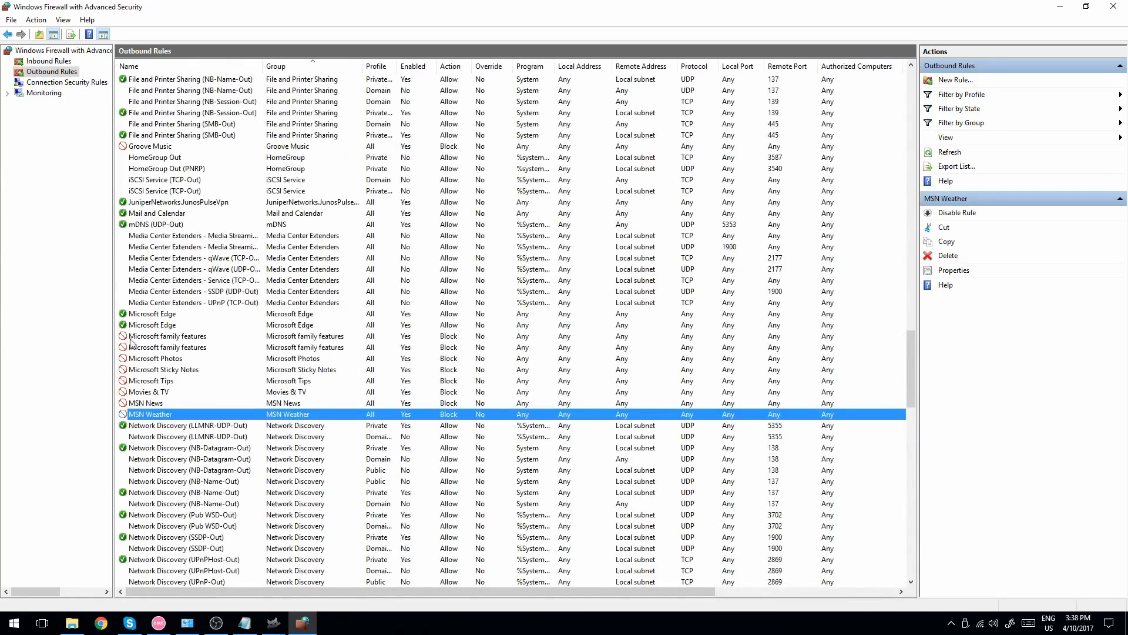
Step: Set the outbound Paid Wi-Fi & Cellular rule to block the connection
scroll(219, 364, "down", 9)
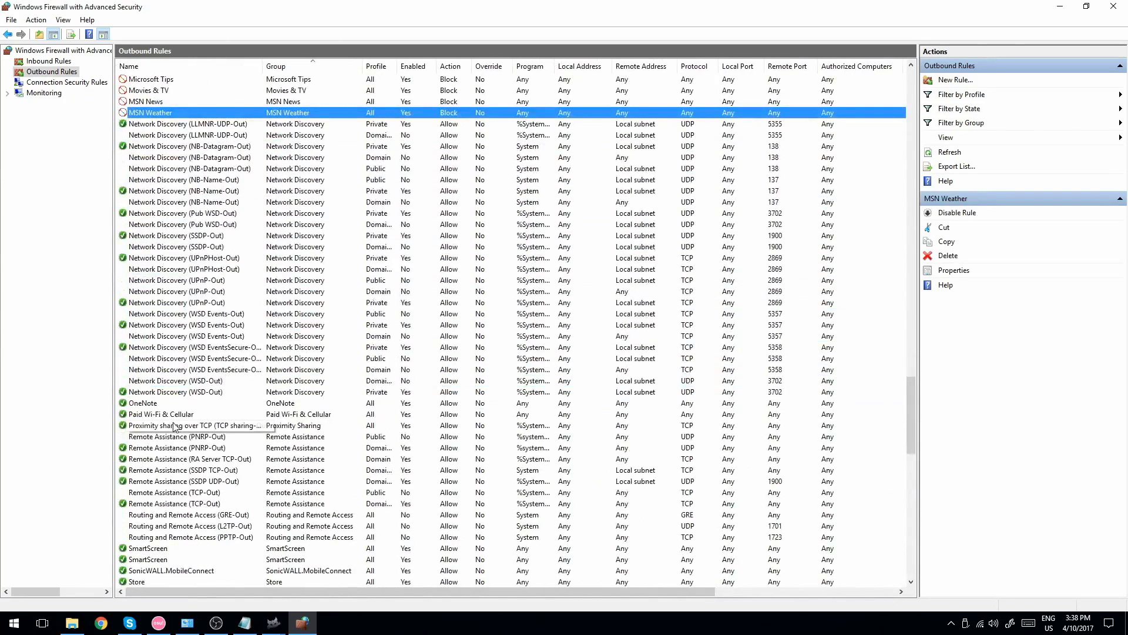
left_click(173, 403)
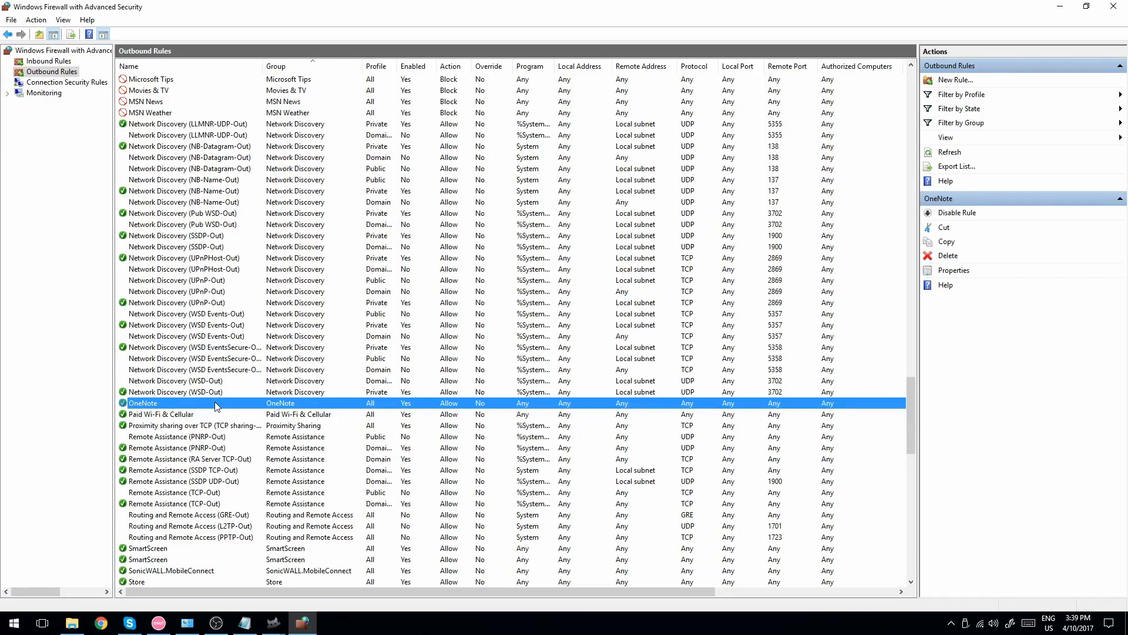
left_click(211, 414)
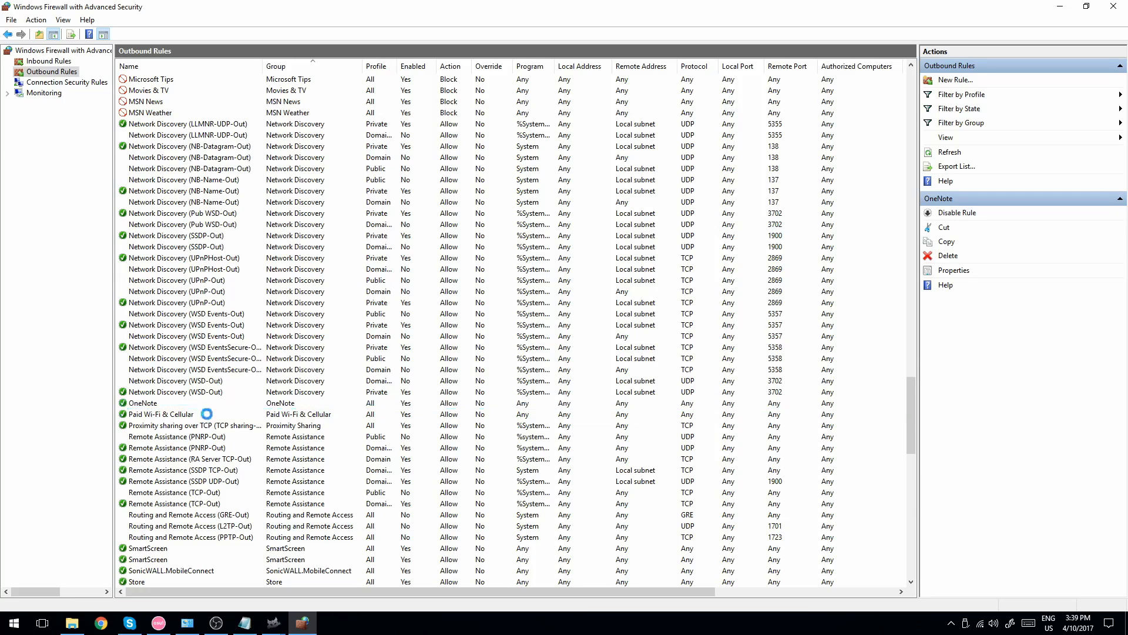
left_click(954, 271)
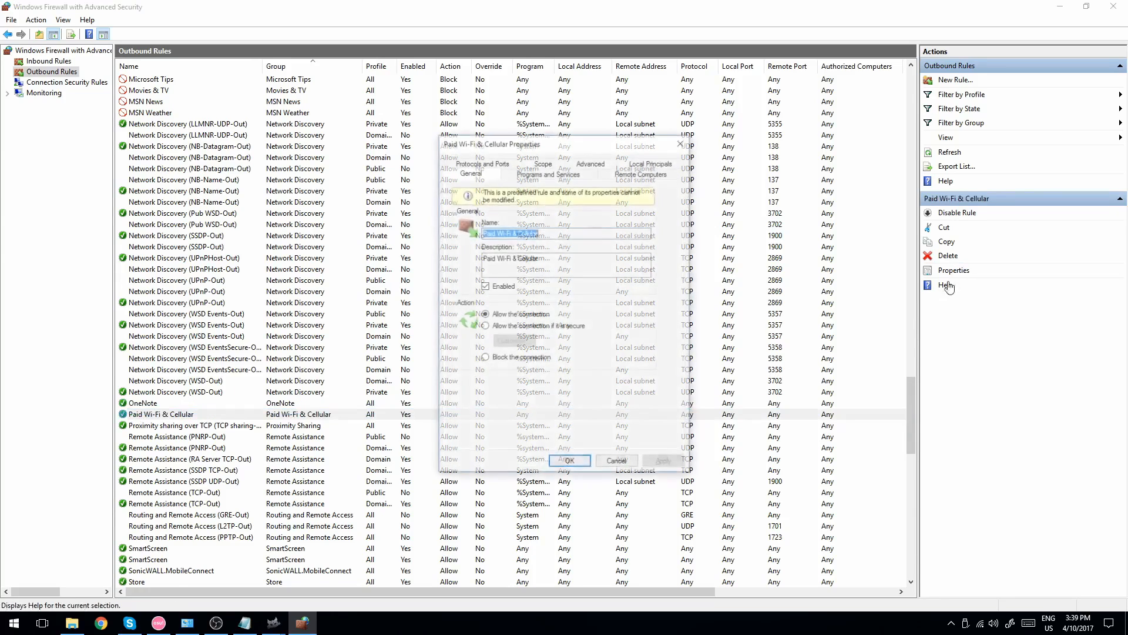
left_click(485, 358)
left_click(664, 462)
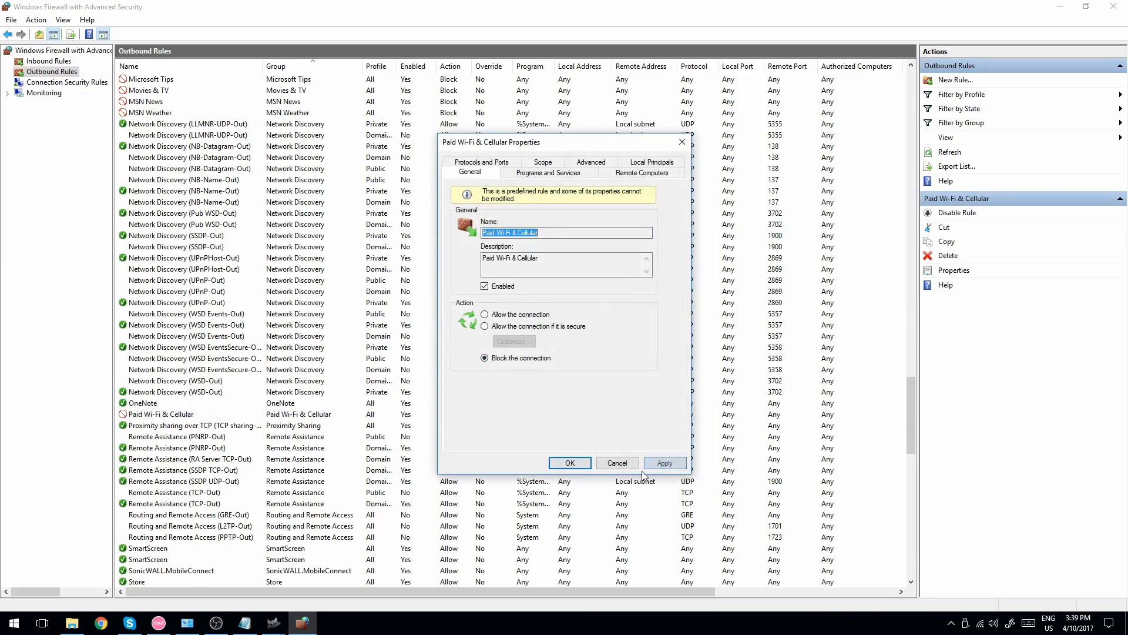
left_click(570, 463)
Step: Set the outbound Sway rule to block the connection and check its application package
scroll(223, 439, "down", 5)
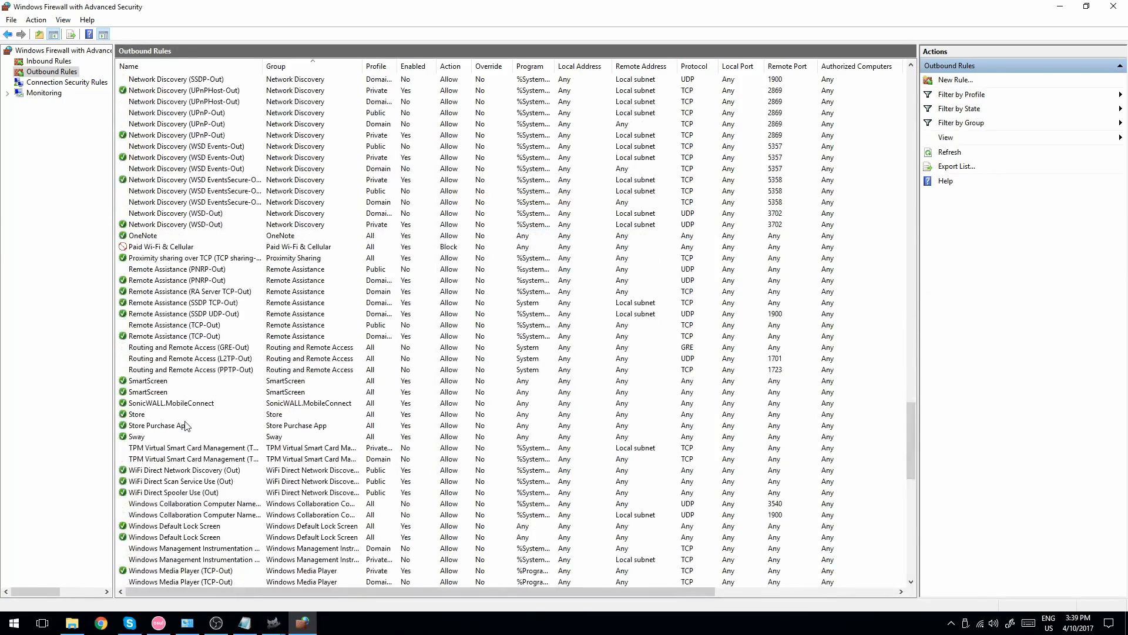
left_click(187, 391)
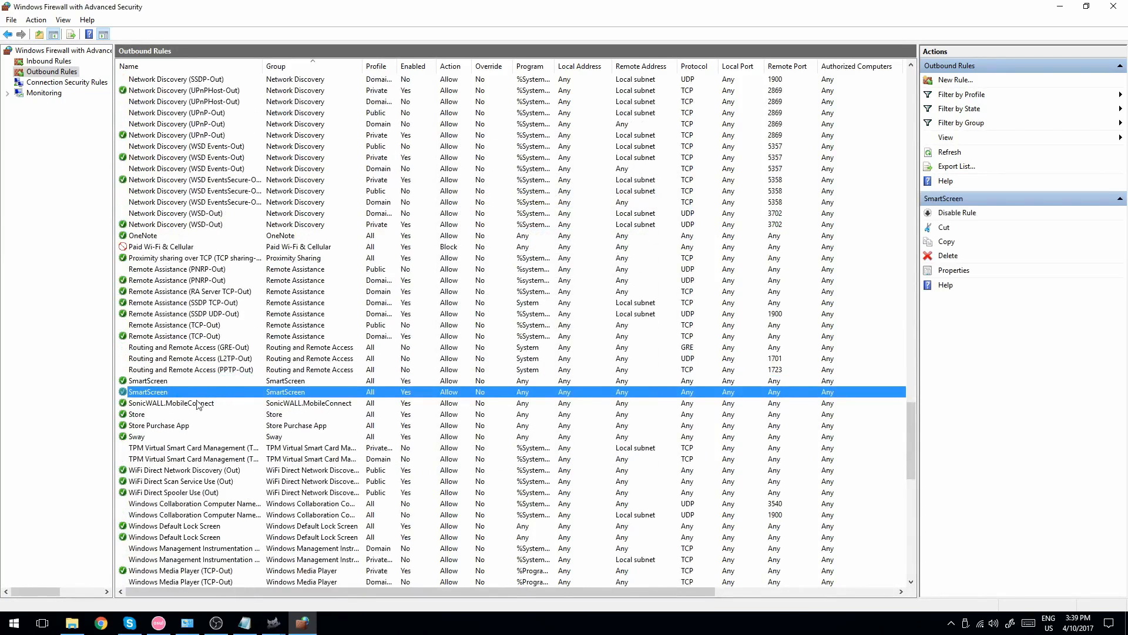
left_click(207, 436)
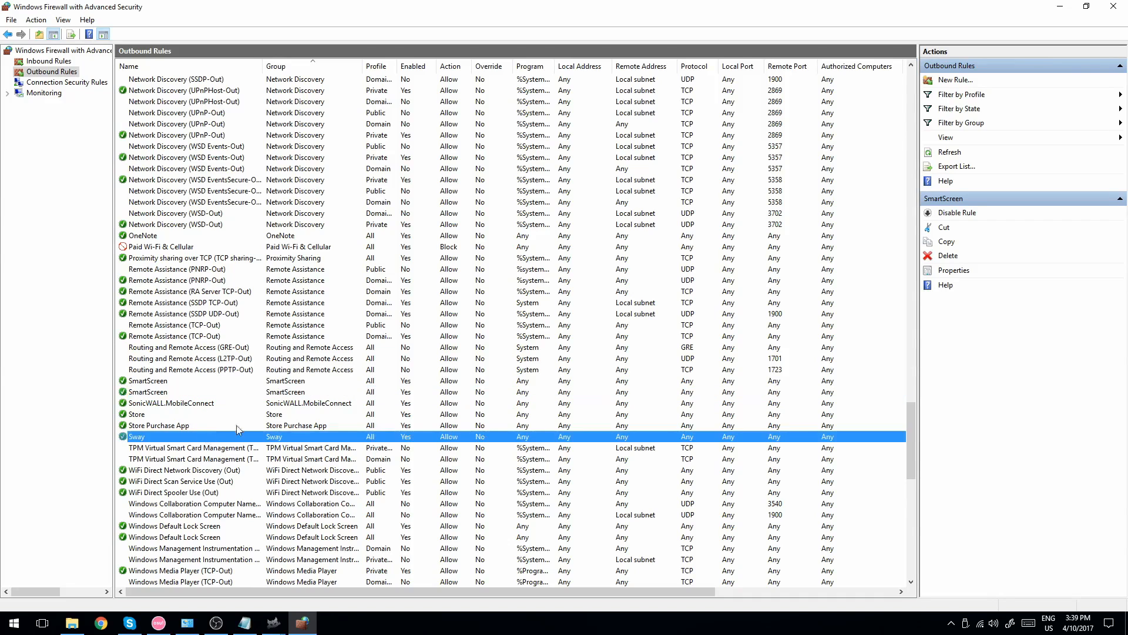
left_click(953, 270)
left_click(535, 359)
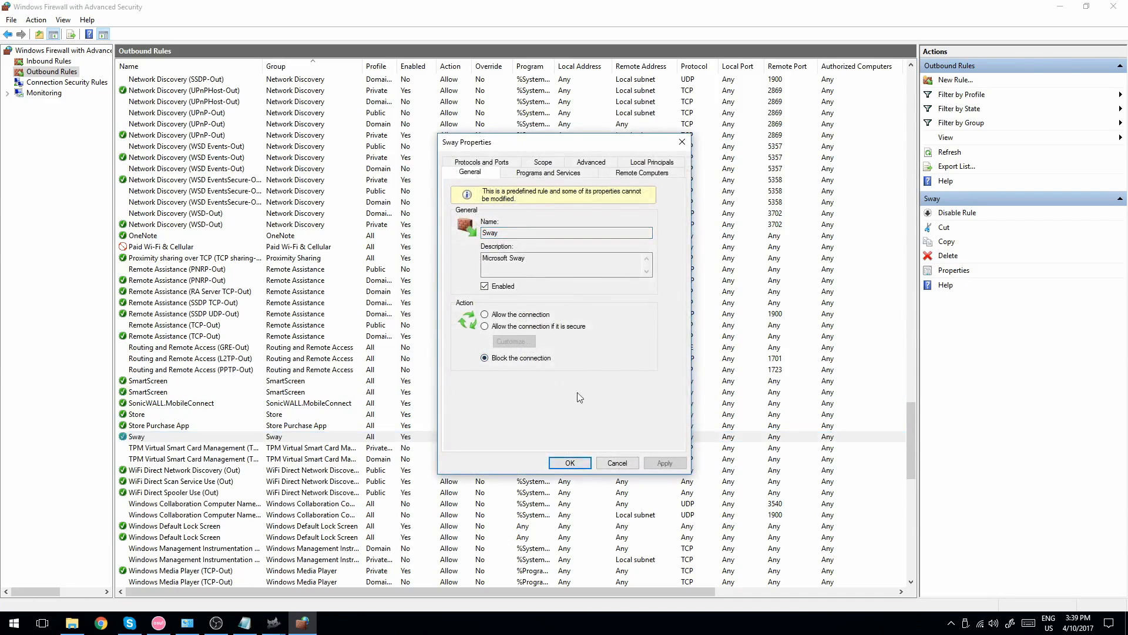
left_click(570, 462)
left_click_drag(463, 594, 691, 599)
left_click(821, 440)
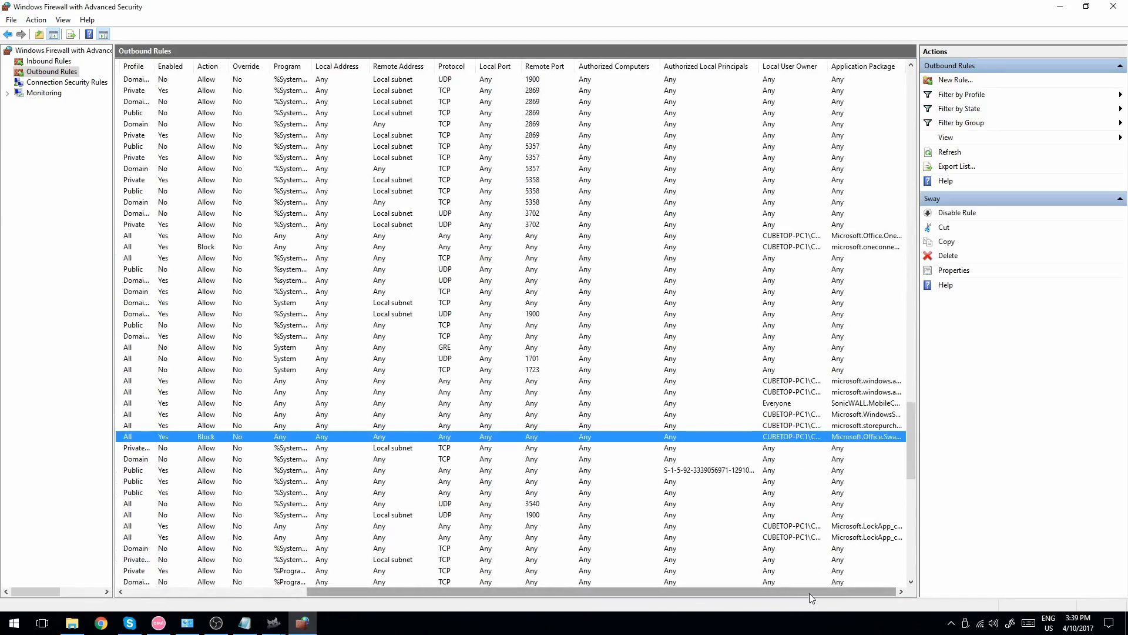
left_click_drag(810, 593, 629, 593)
Step: Set the first outbound Windows Default Lock Screen rule to block the connection
left_click(223, 527)
scroll(223, 527, "down", 13)
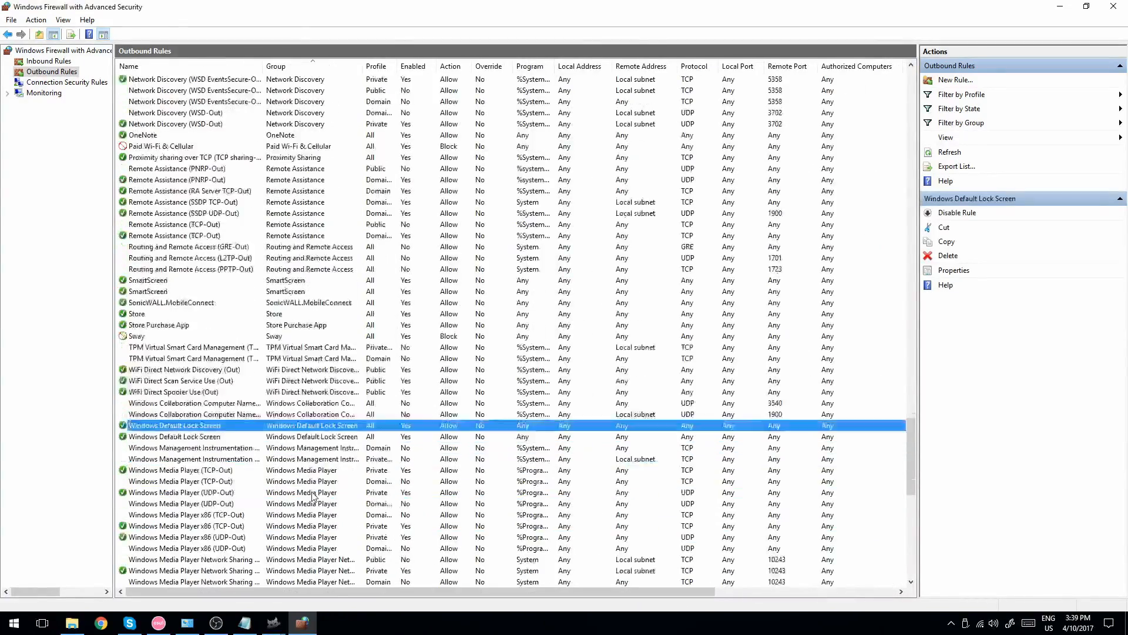
scroll(311, 475, "up", 3)
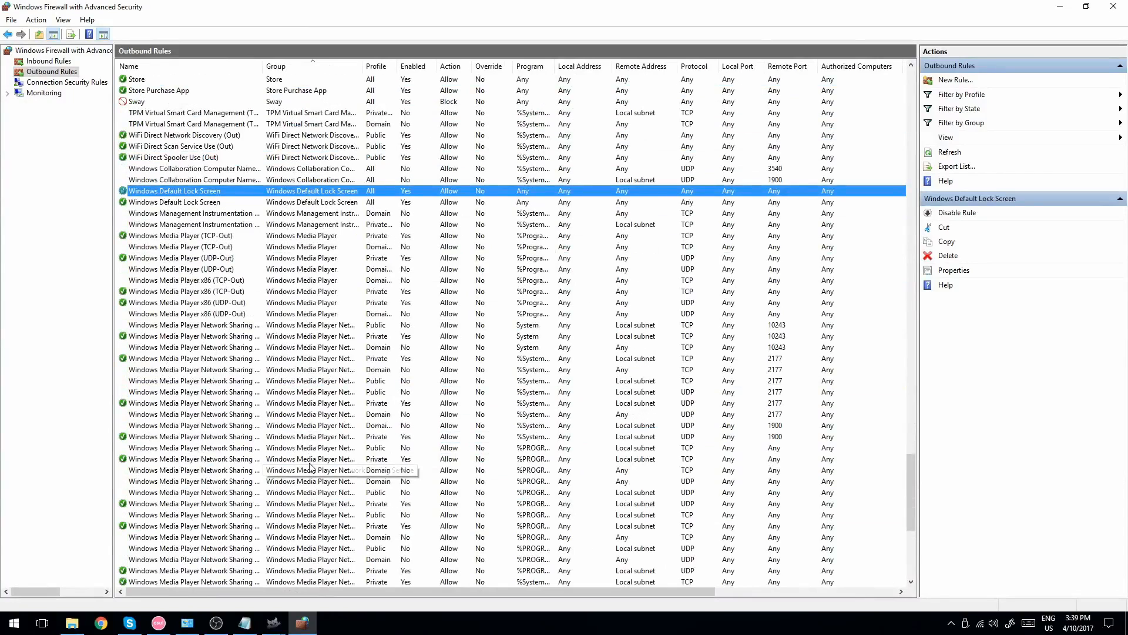
left_click(1013, 271)
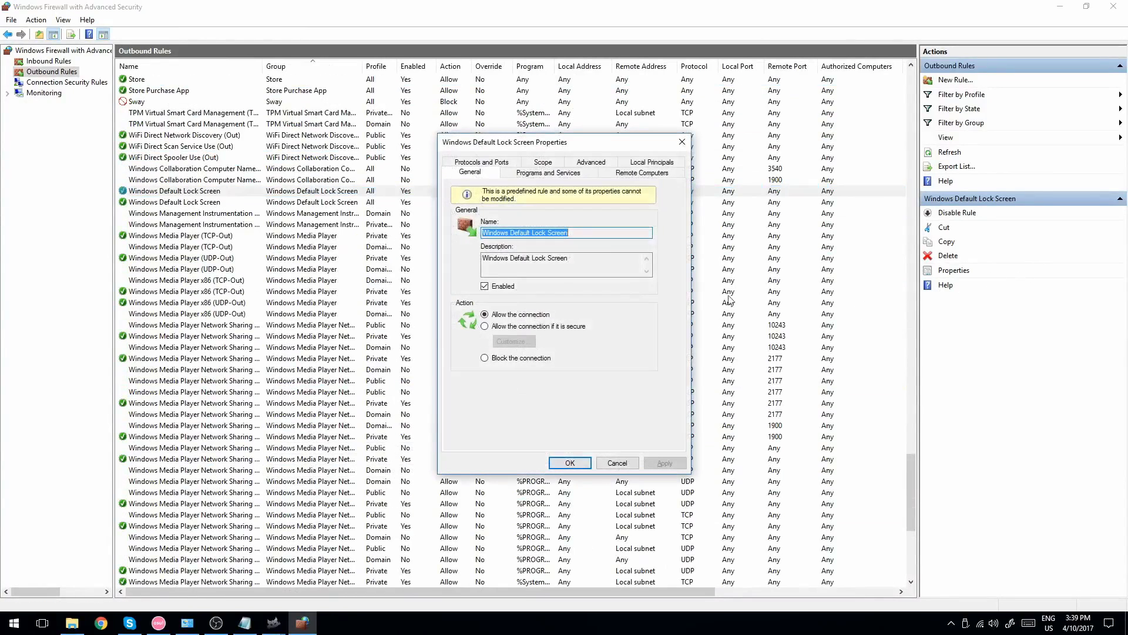
left_click(518, 358)
left_click(668, 464)
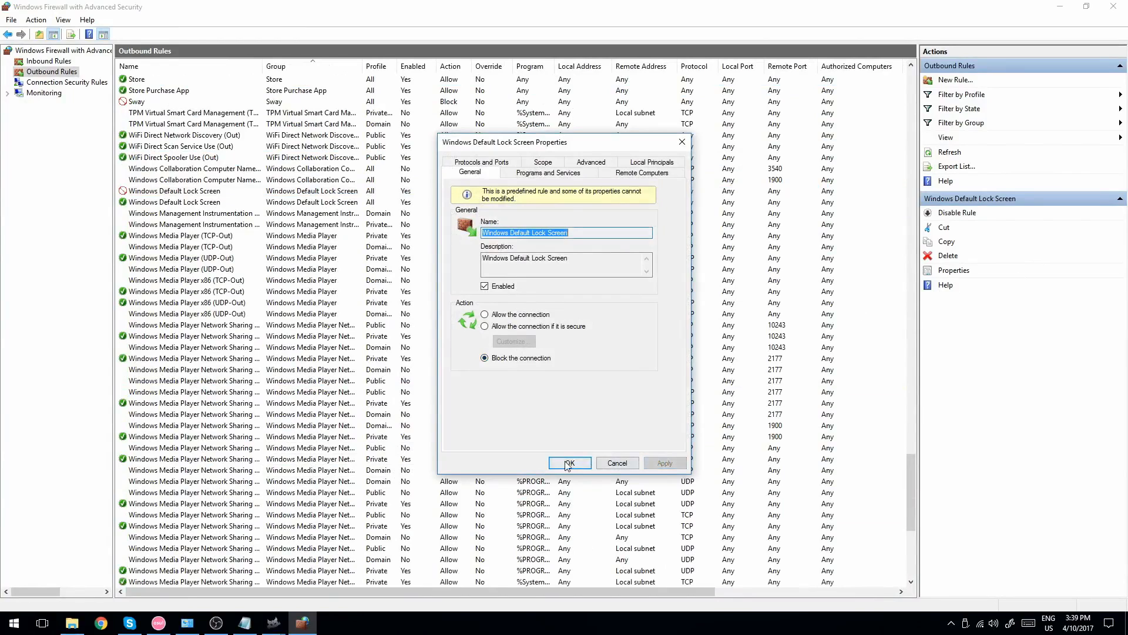
left_click(569, 463)
Step: Set the second outbound Windows Default Lock Screen rule to block the connection
left_click(217, 191)
left_click(222, 202)
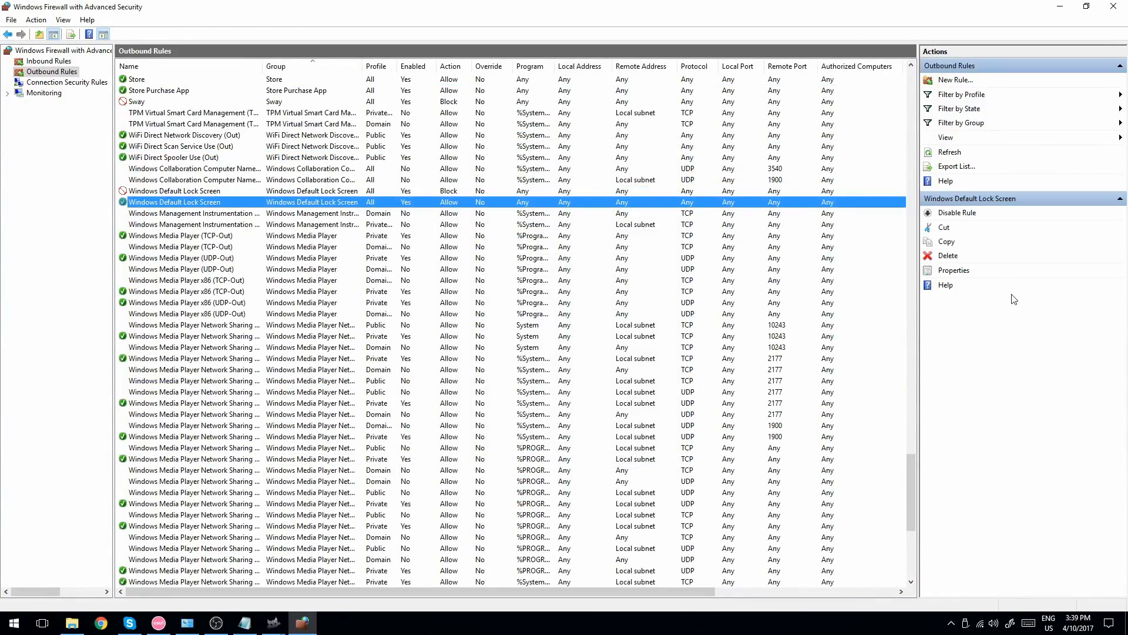
left_click(934, 269)
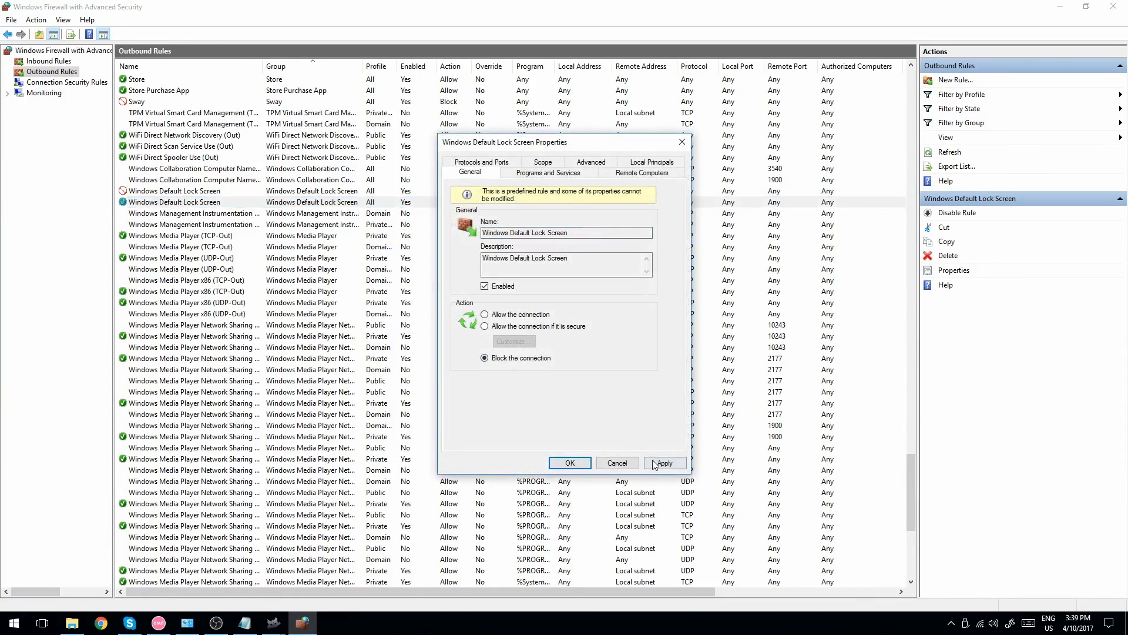
left_click(653, 462)
left_click(570, 463)
Step: Set the first outbound Xbox Game UI rule to block the connection
scroll(460, 401, "down", 3)
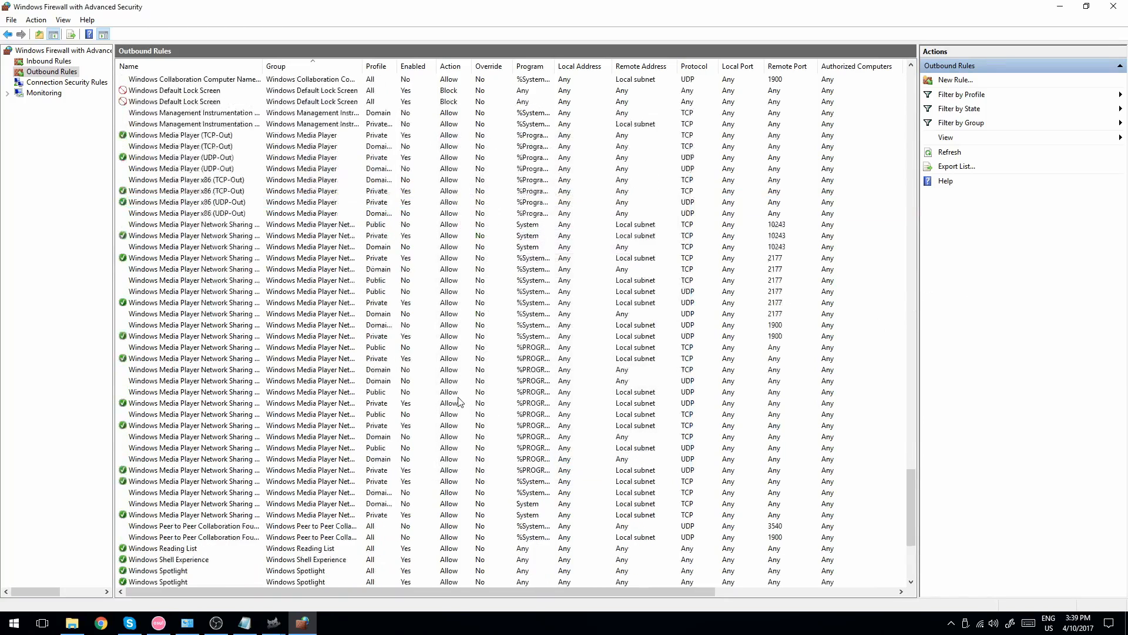
scroll(460, 402, "down", 6)
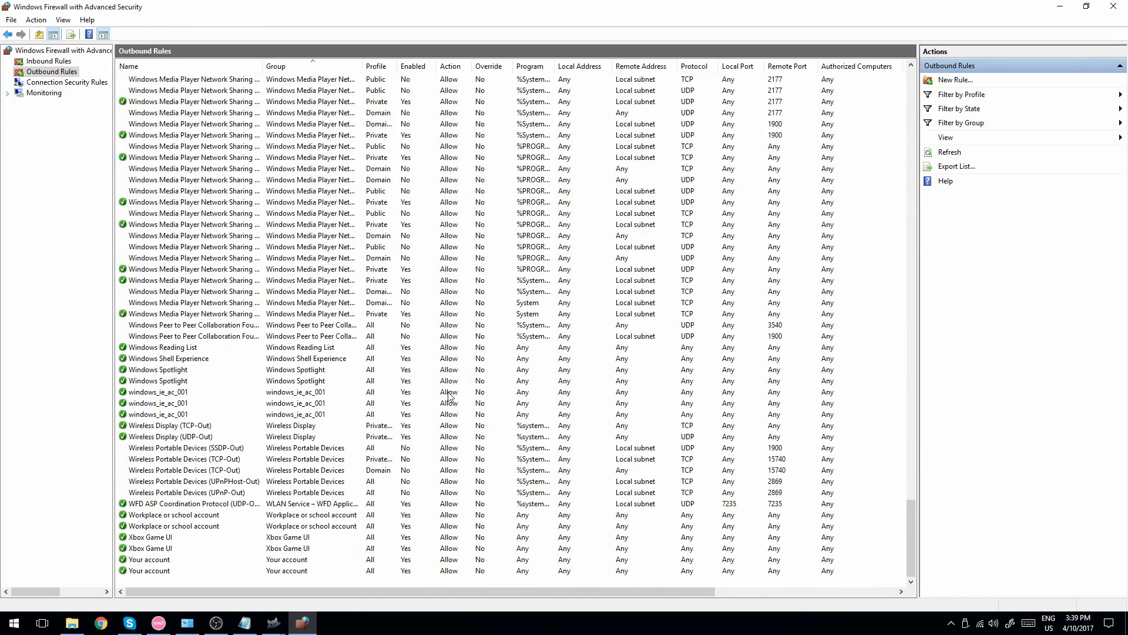
left_click(170, 537)
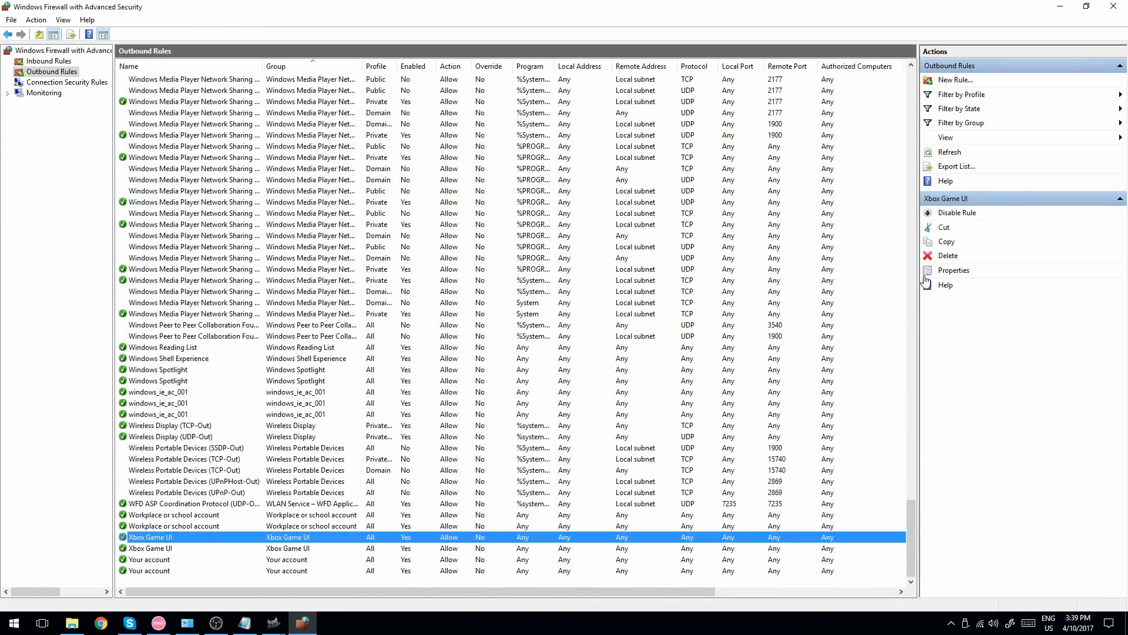
left_click(952, 270)
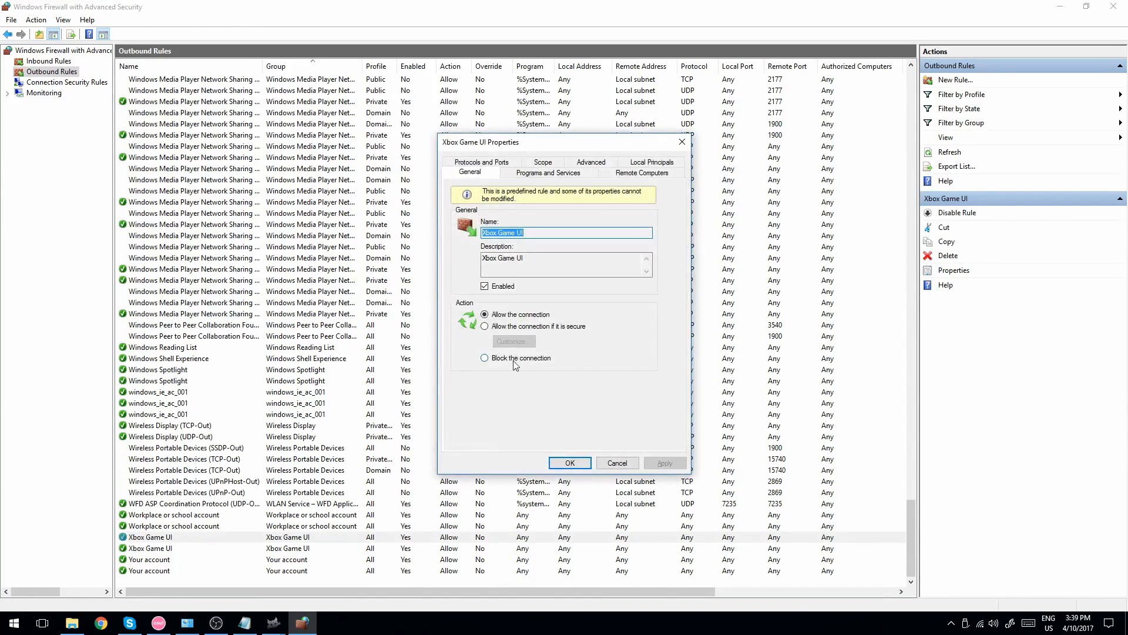
left_click(514, 360)
left_click(665, 463)
left_click(569, 463)
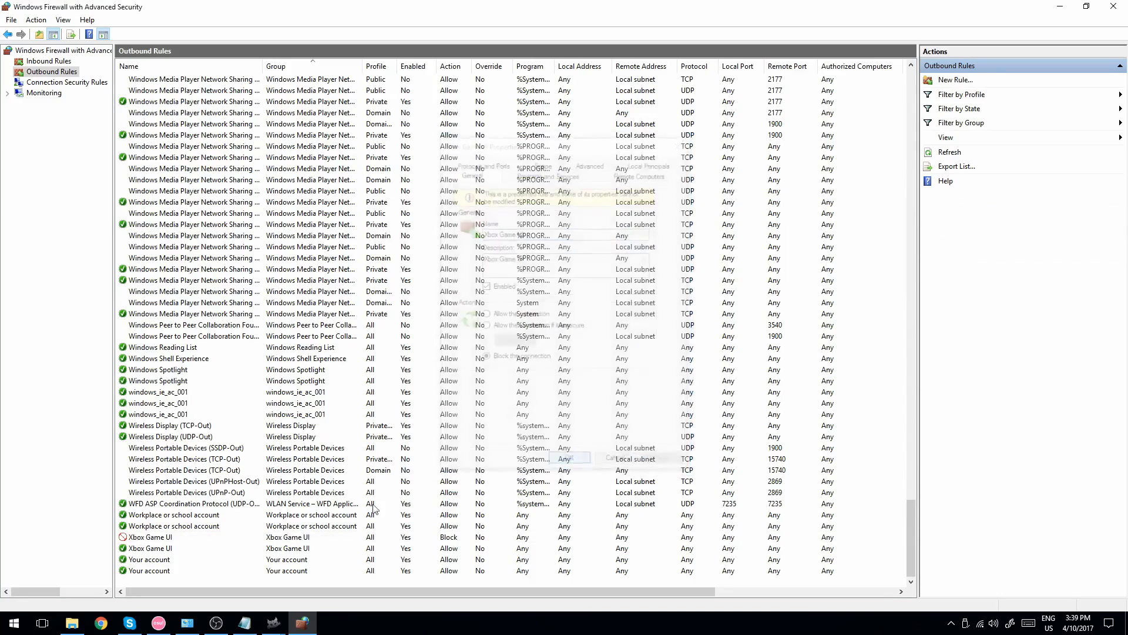
Step: Set the second outbound Xbox Game UI rule to block the connection
left_click(223, 548)
left_click(987, 274)
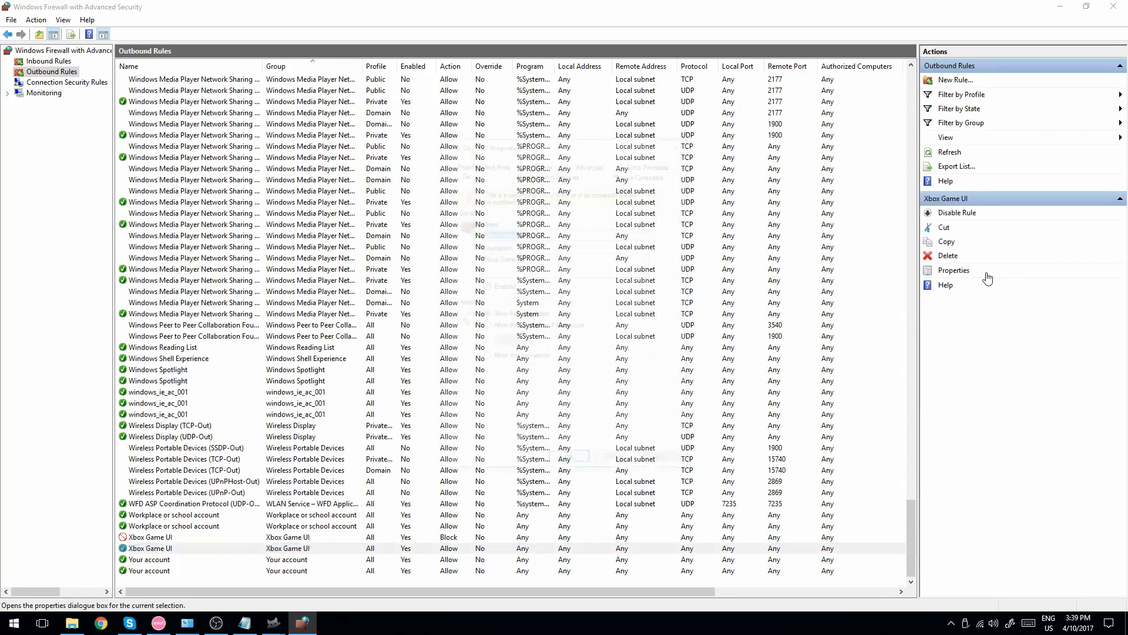
left_click(526, 358)
left_click(664, 464)
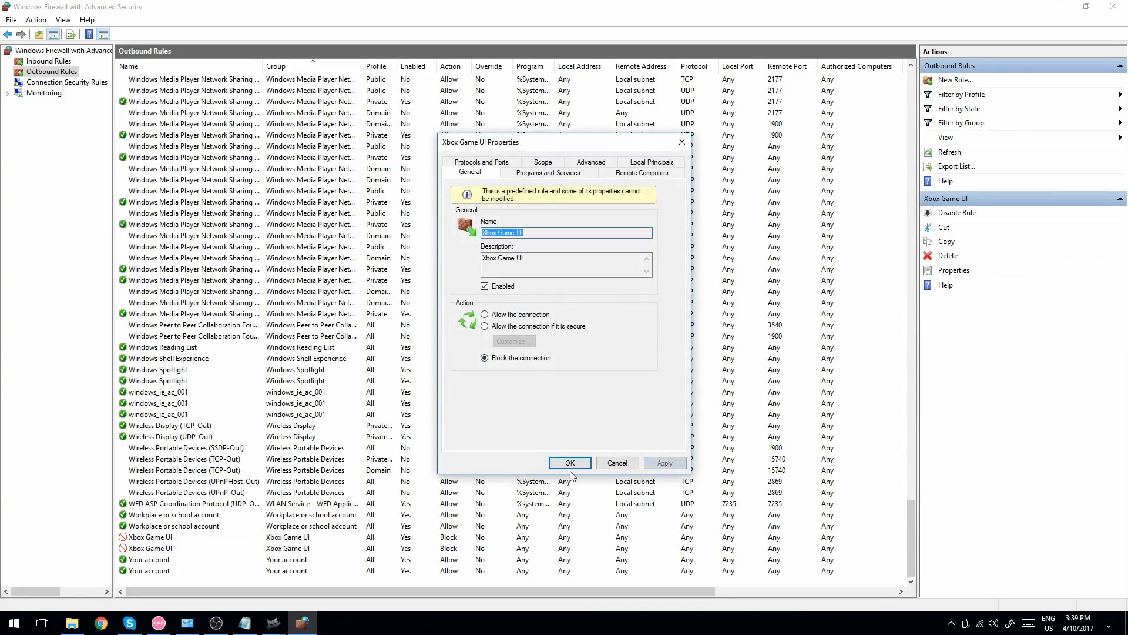
left_click(569, 463)
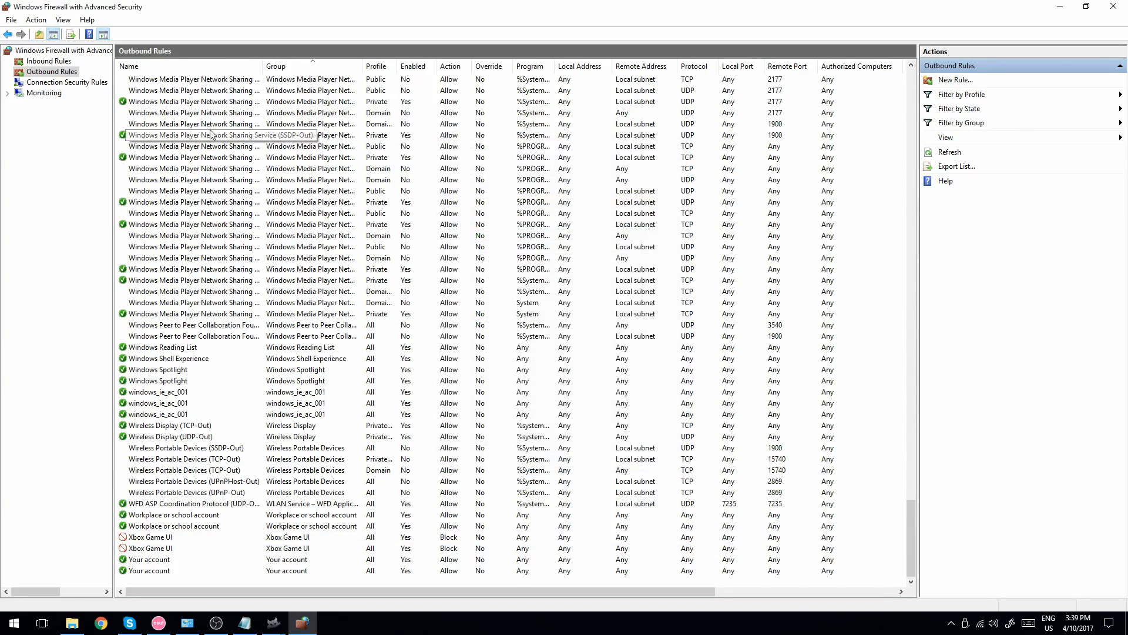
scroll(261, 294, "up", 1)
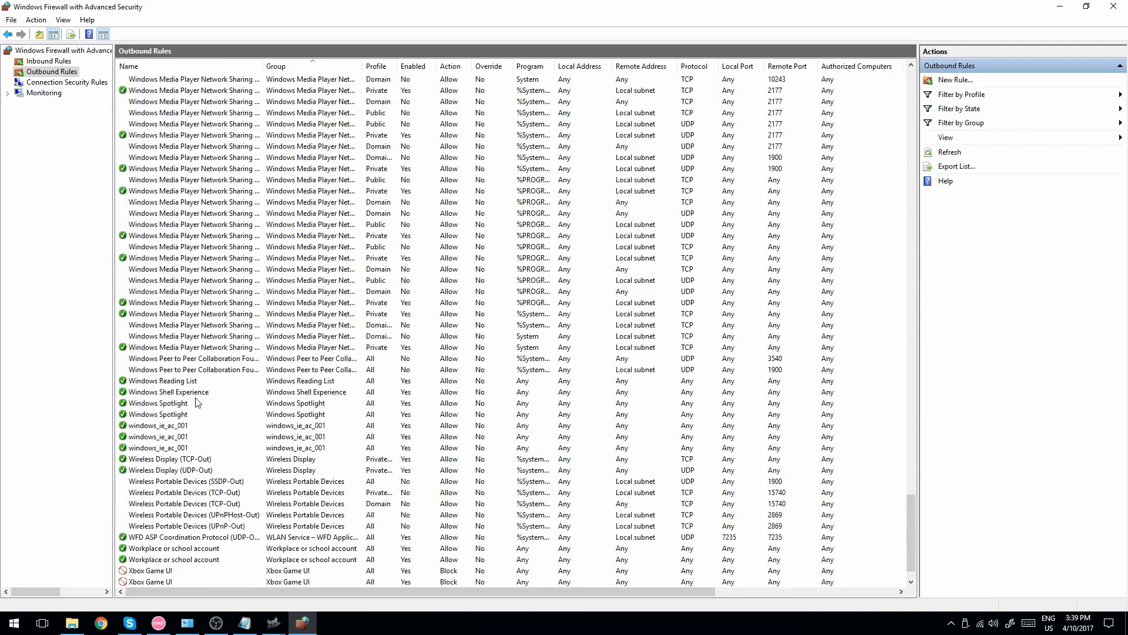
scroll(200, 400, "down", 1)
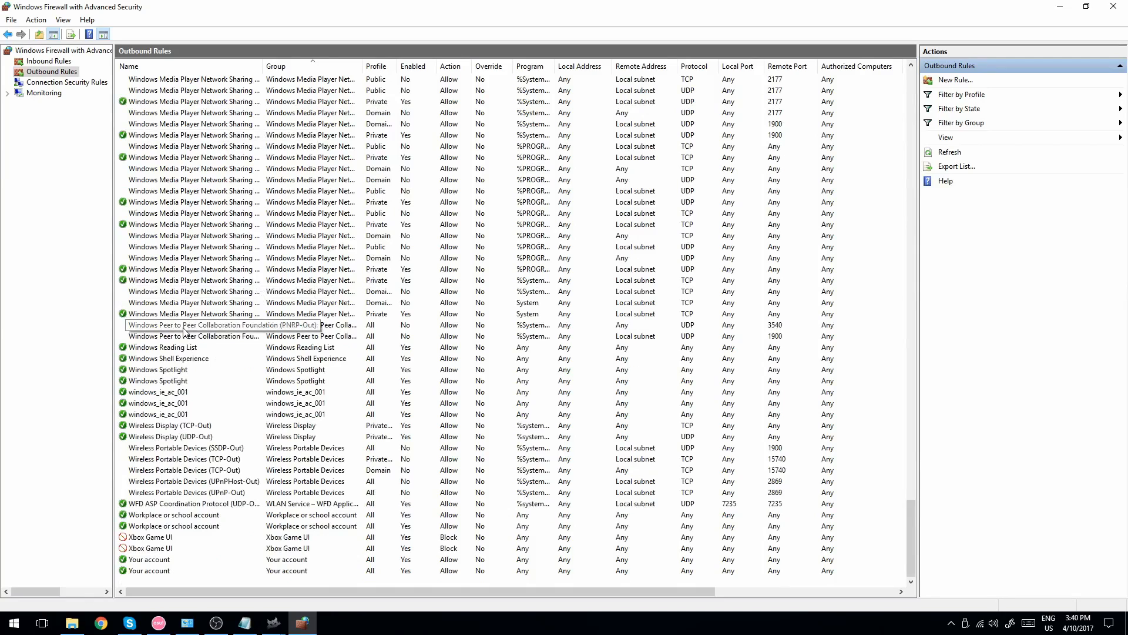
left_click(167, 380)
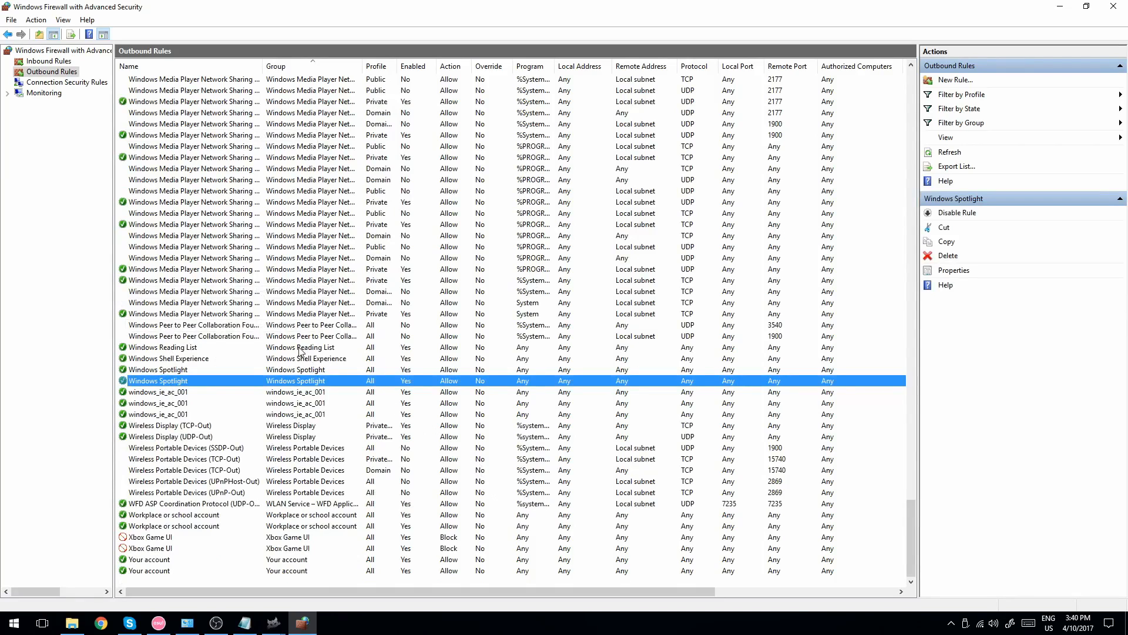
Step: Delete the duos rule from the inbound rules
left_click(48, 61)
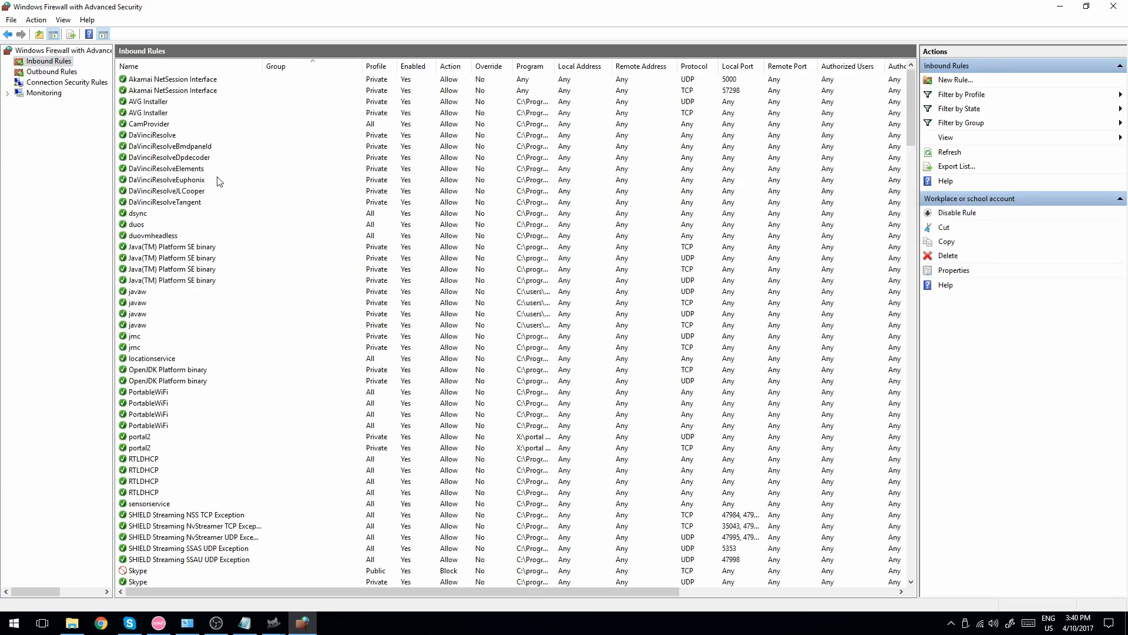
left_click(156, 136)
left_click(158, 157)
left_click(161, 224)
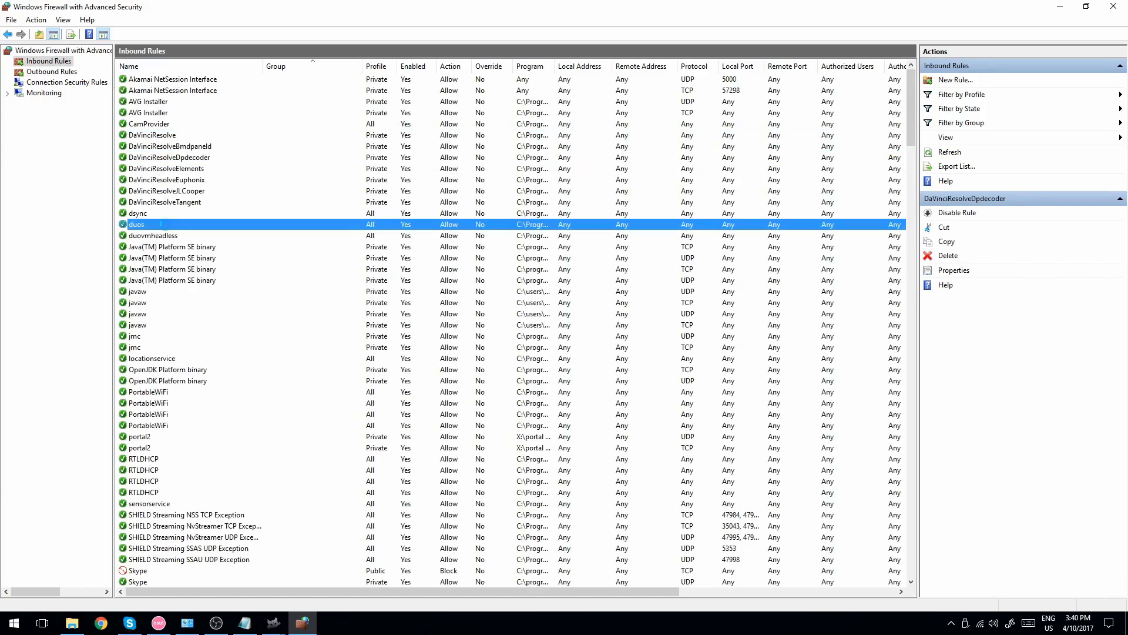
left_click(948, 256)
left_click(586, 370)
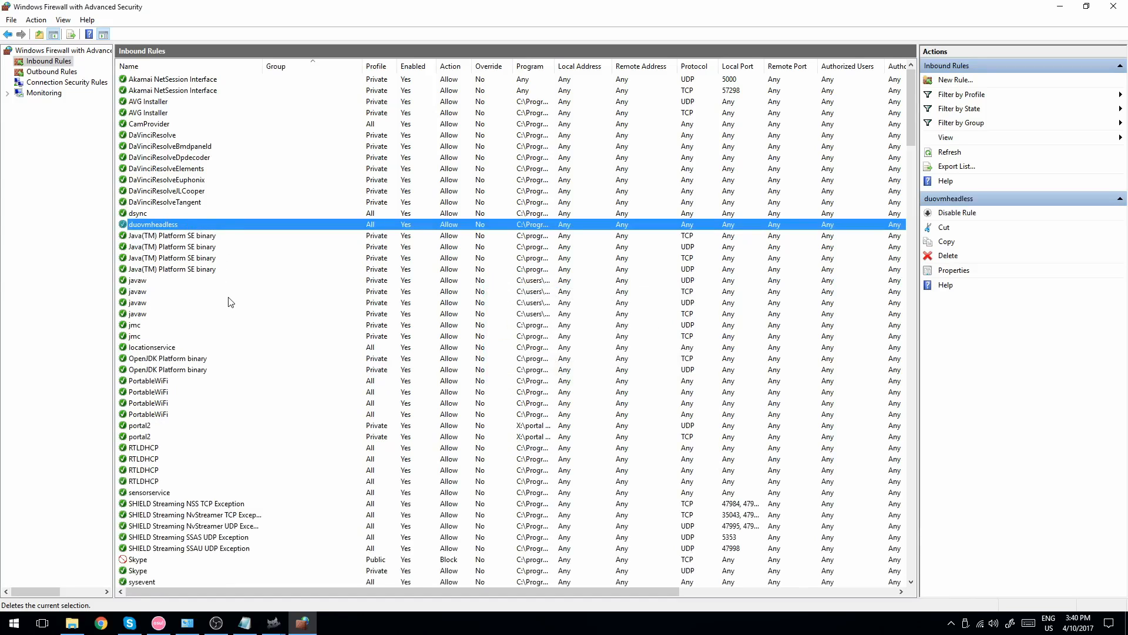
Step: Widen the Program column in the inbound rules list and look through the rules following PortableWiFi
left_click(196, 381)
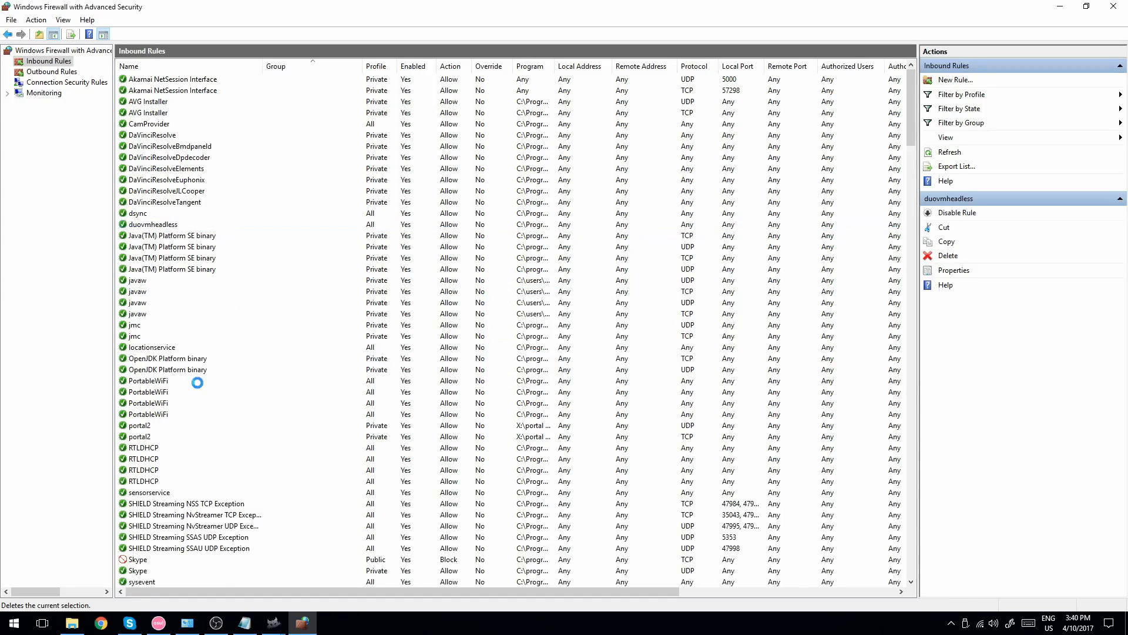
left_click_drag(495, 590, 697, 570)
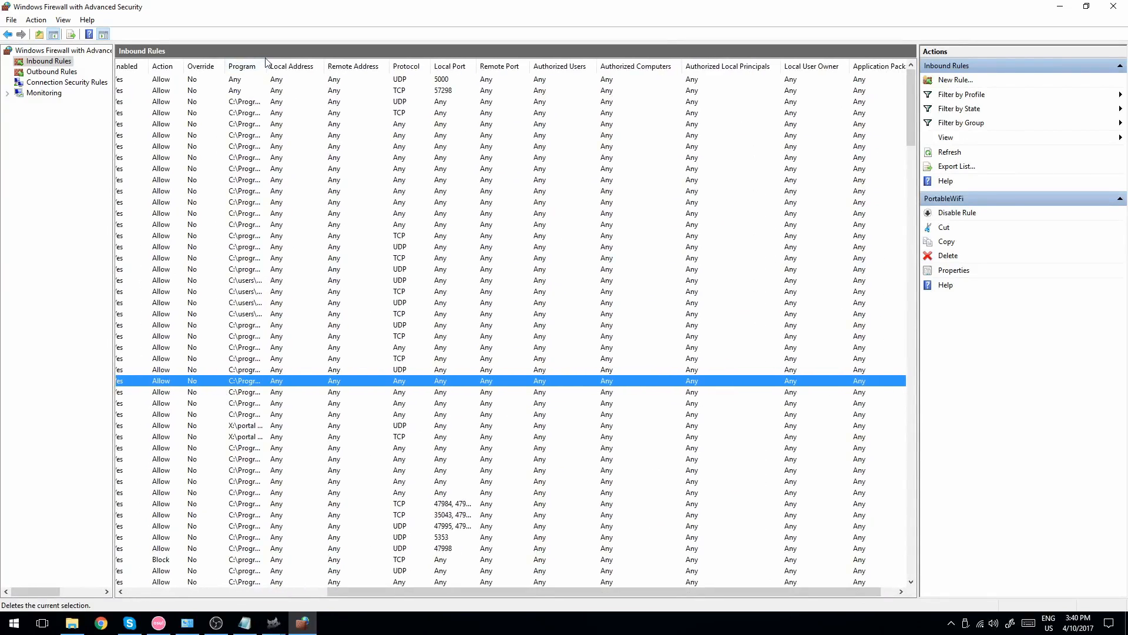
left_click_drag(267, 66, 289, 112)
left_click_drag(477, 594, 228, 602)
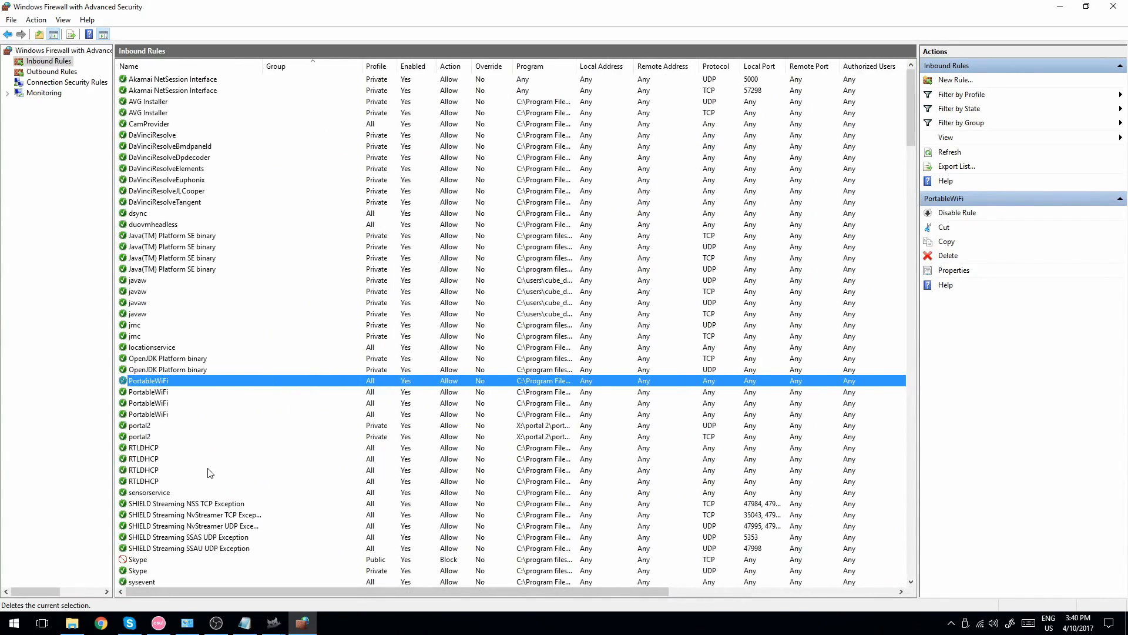
scroll(210, 452, "down", 5)
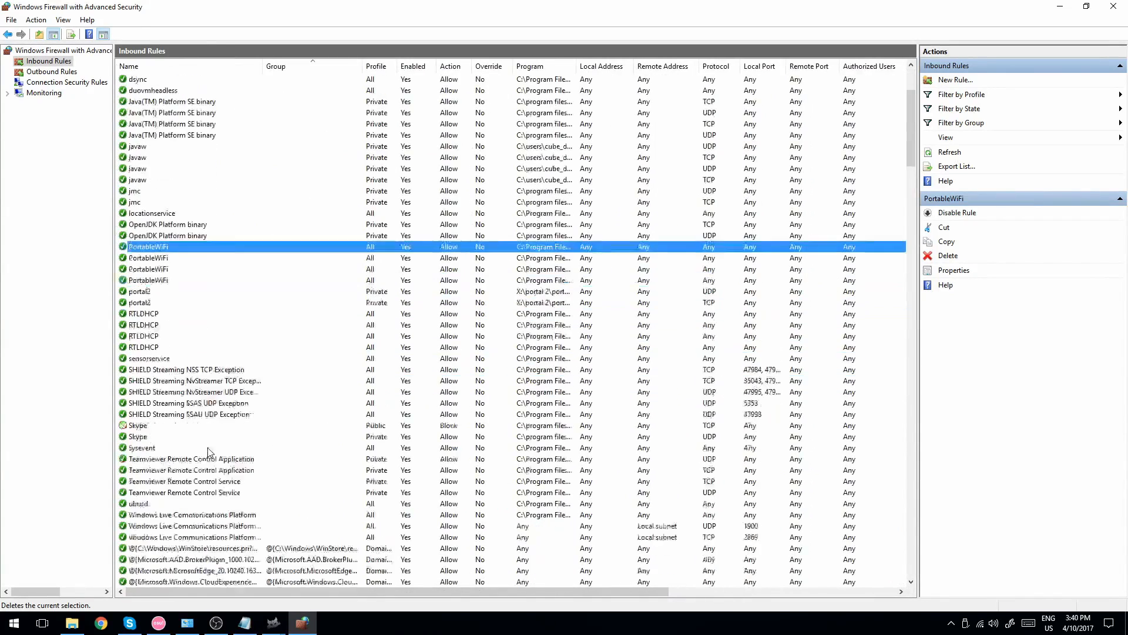
scroll(207, 453, "down", 4)
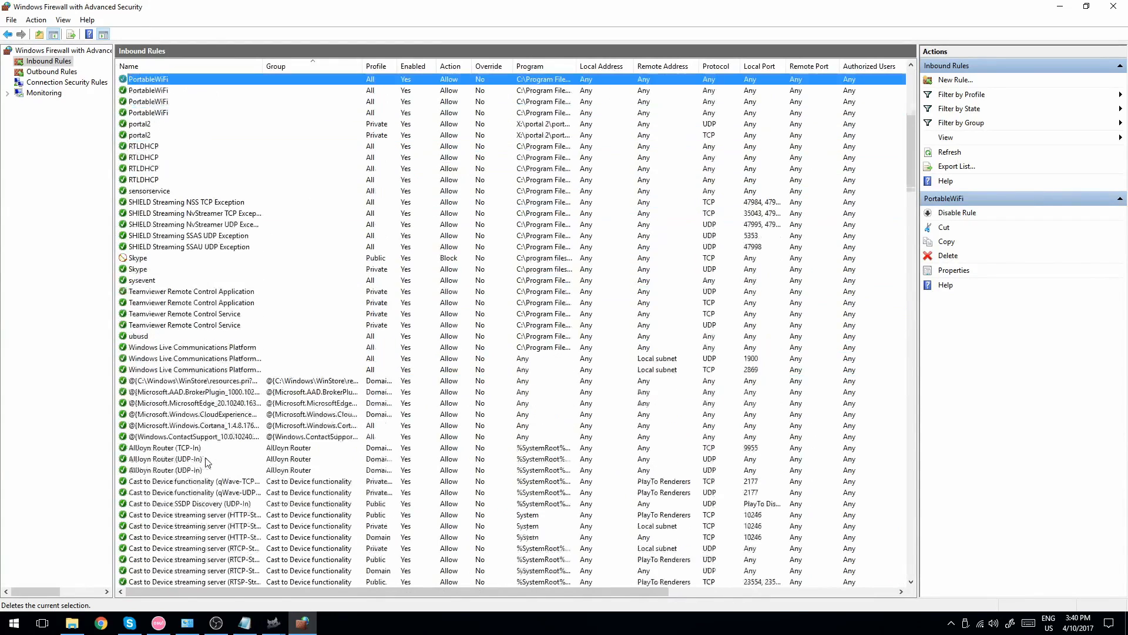
Step: Set the first inbound Connect rule to block the connection
scroll(207, 462, "down", 1)
scroll(207, 462, "down", 4)
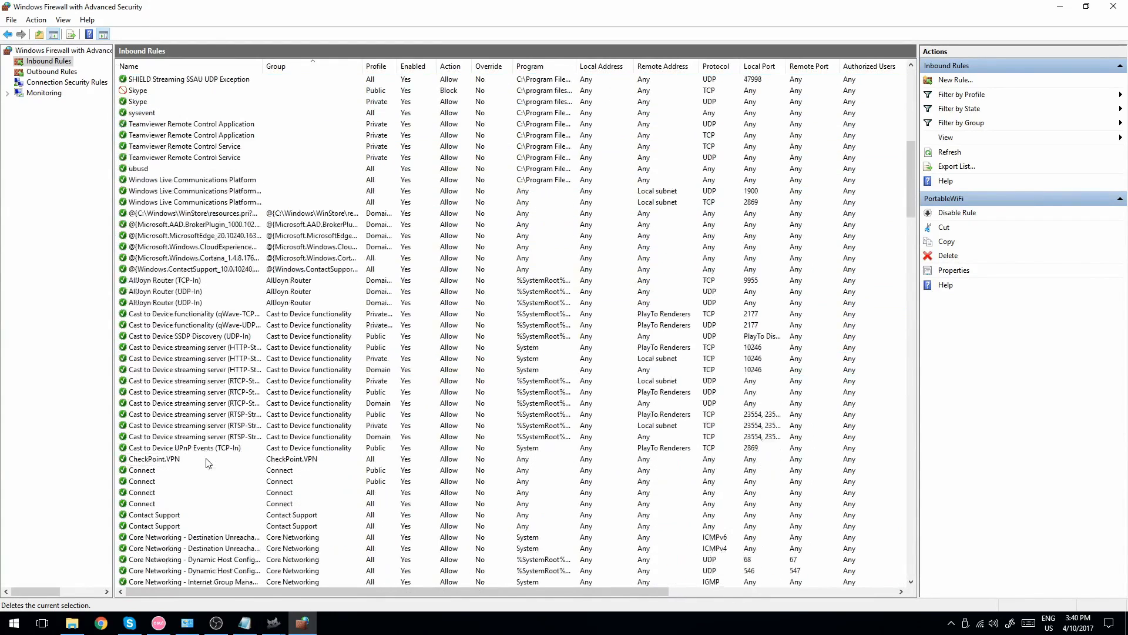
left_click(165, 464)
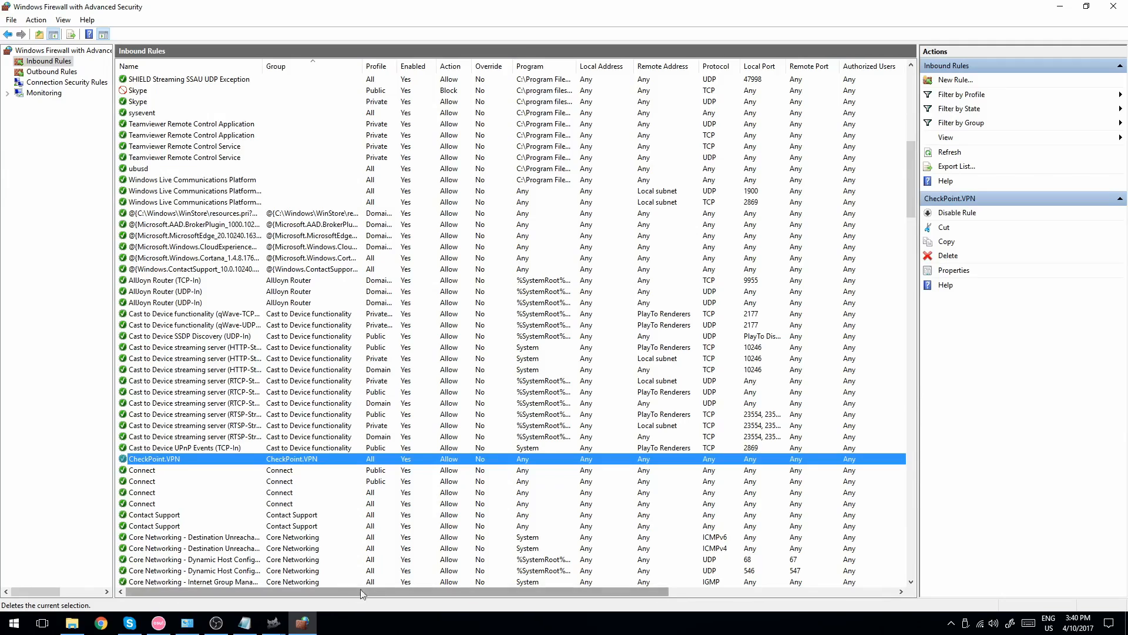
left_click_drag(397, 592, 259, 577)
left_click(205, 470)
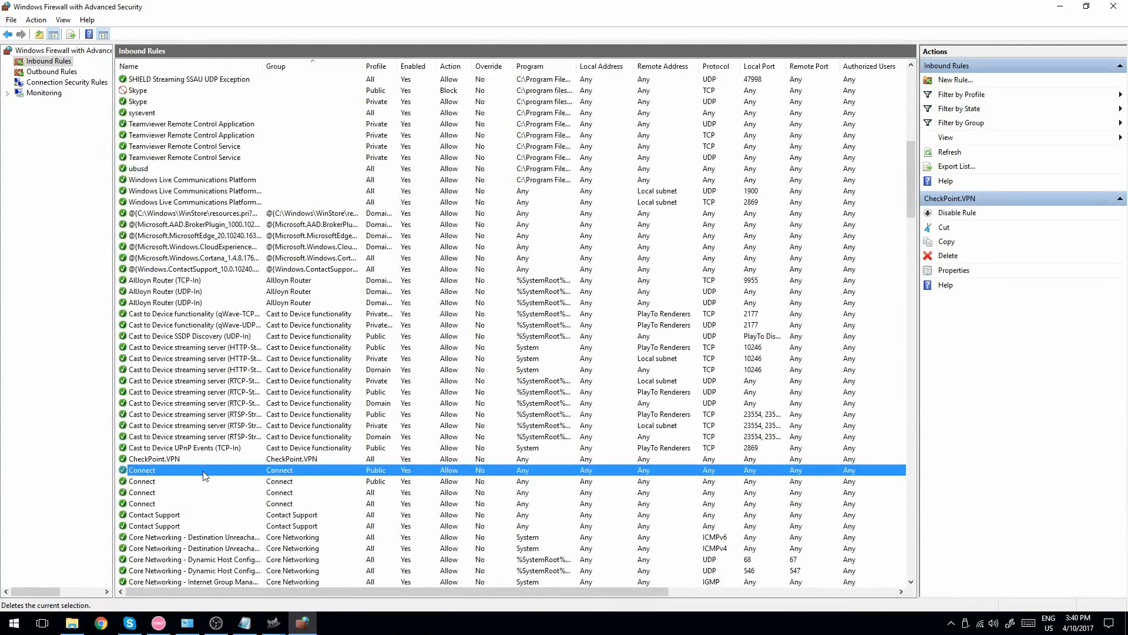
scroll(217, 488, "down", 1)
left_click_drag(386, 593, 284, 576)
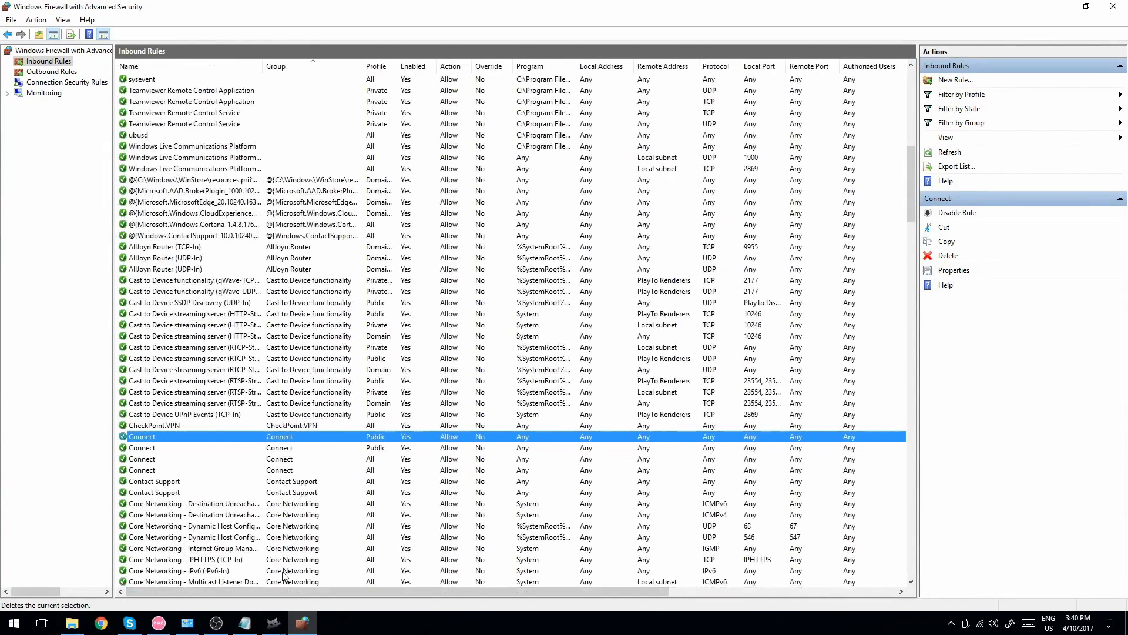
left_click(992, 274)
left_click(544, 359)
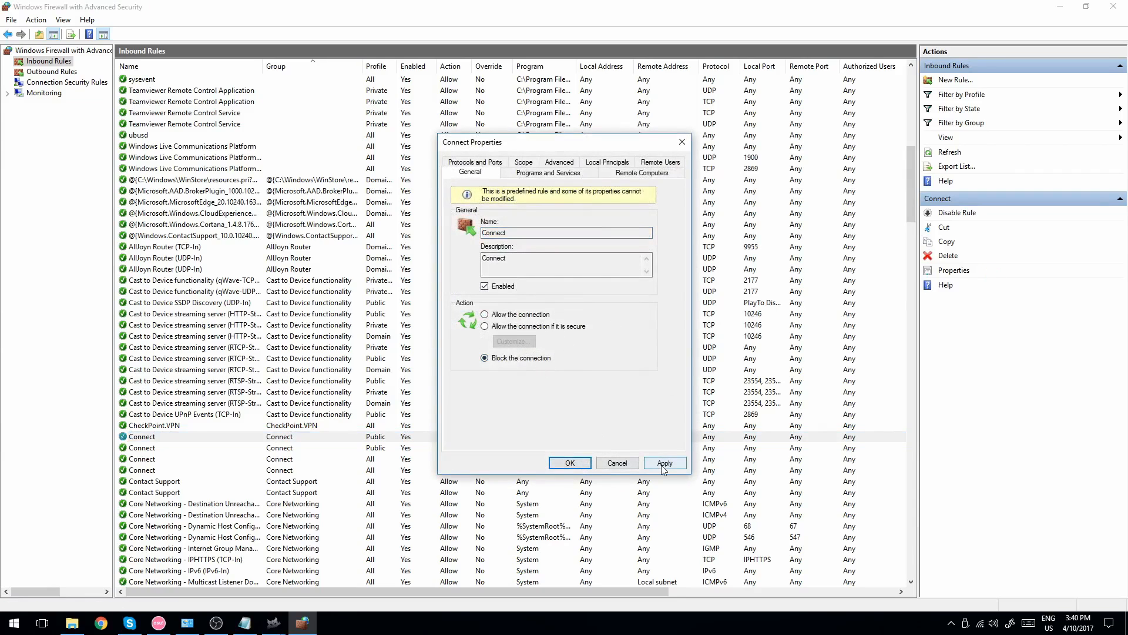
left_click(664, 463)
left_click(579, 463)
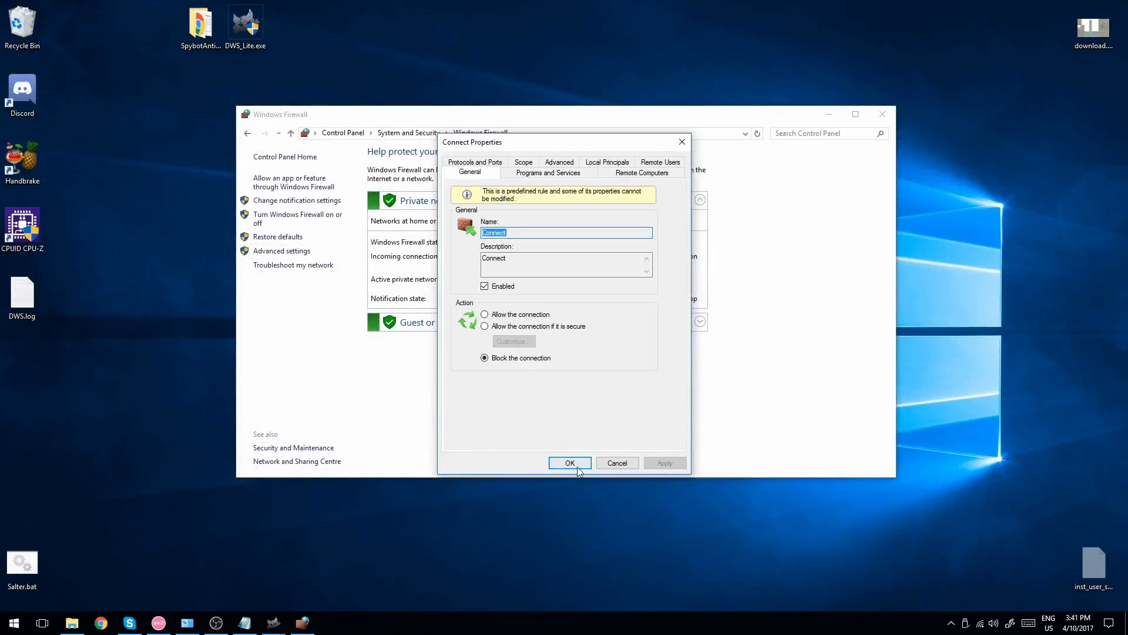
left_click(577, 467)
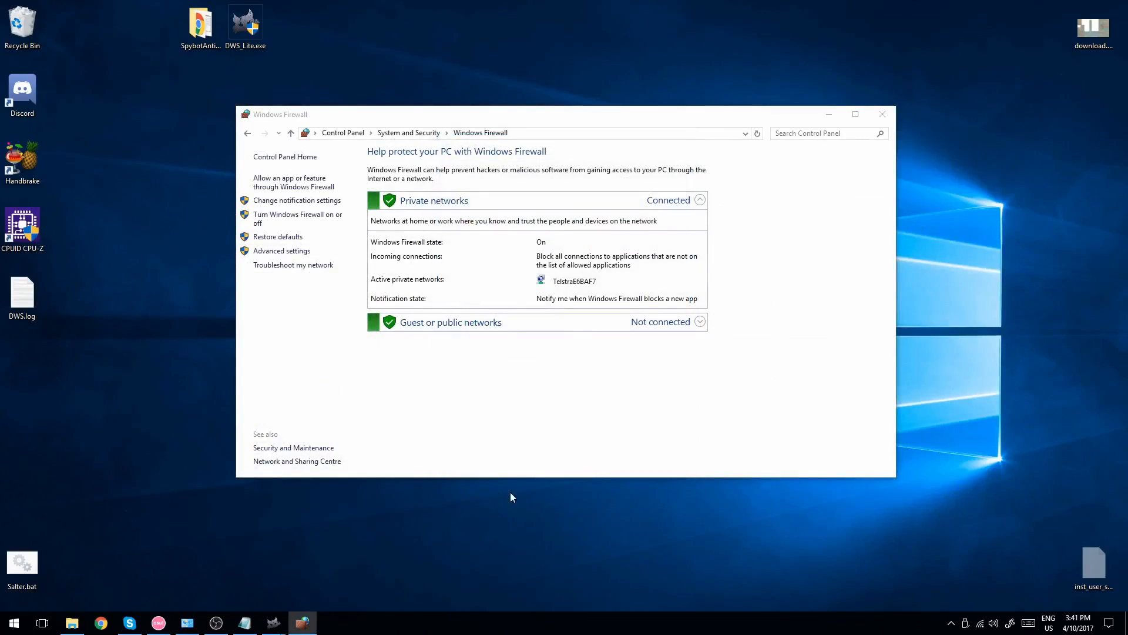
Step: Return to the firewall rules window and set the second inbound Connect rule to block the connection
left_click(314, 624)
key("Down")
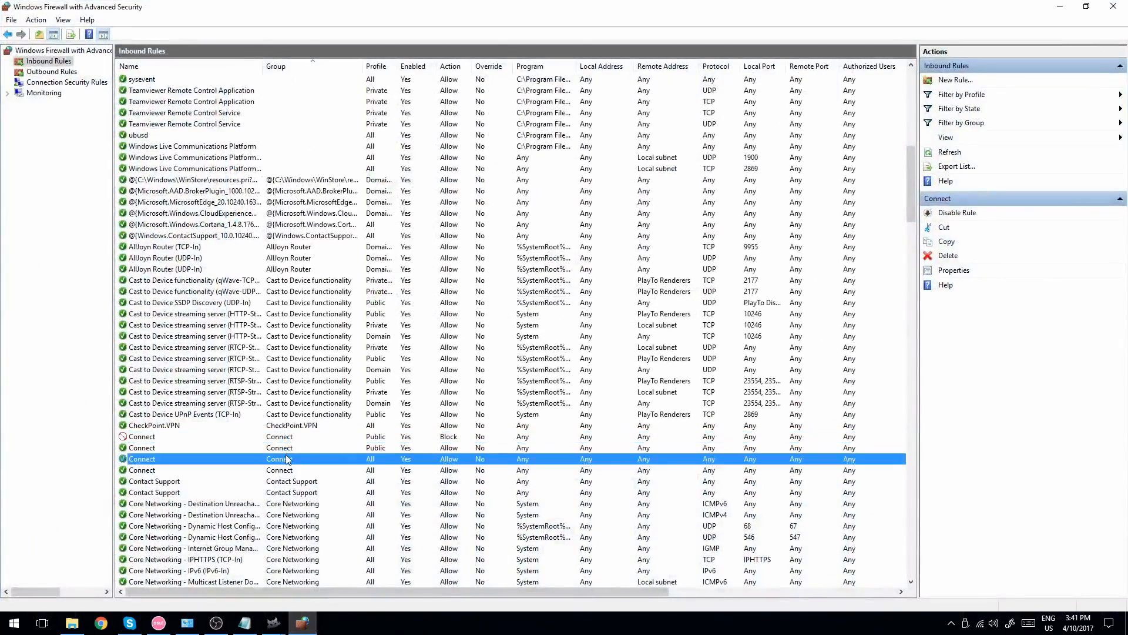
left_click(947, 256)
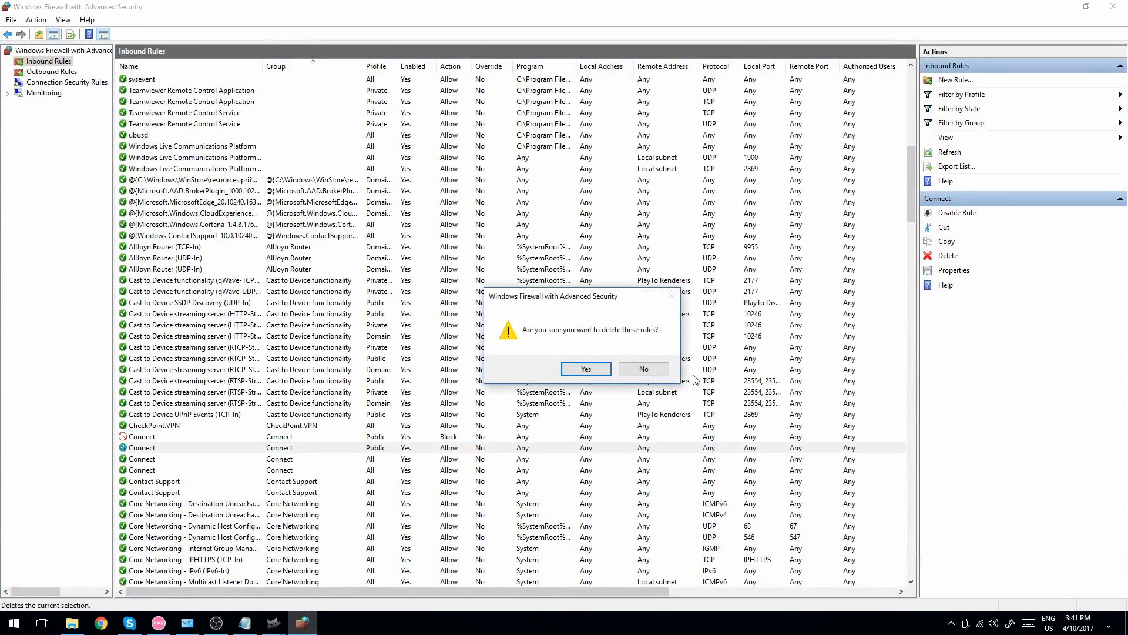
left_click(642, 369)
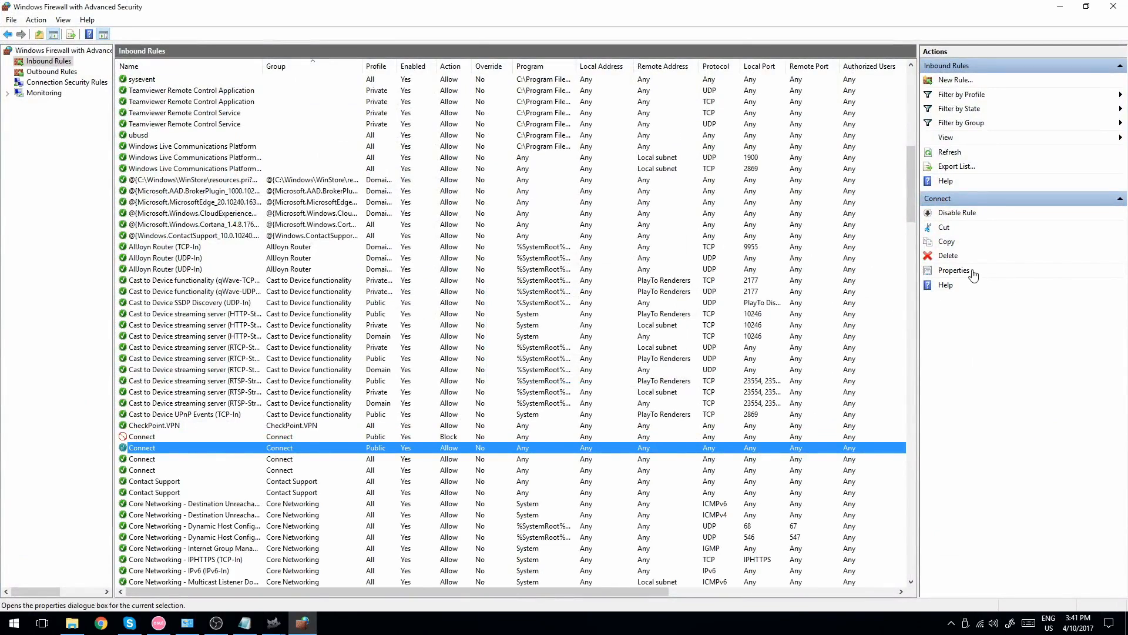
left_click(969, 271)
left_click(485, 358)
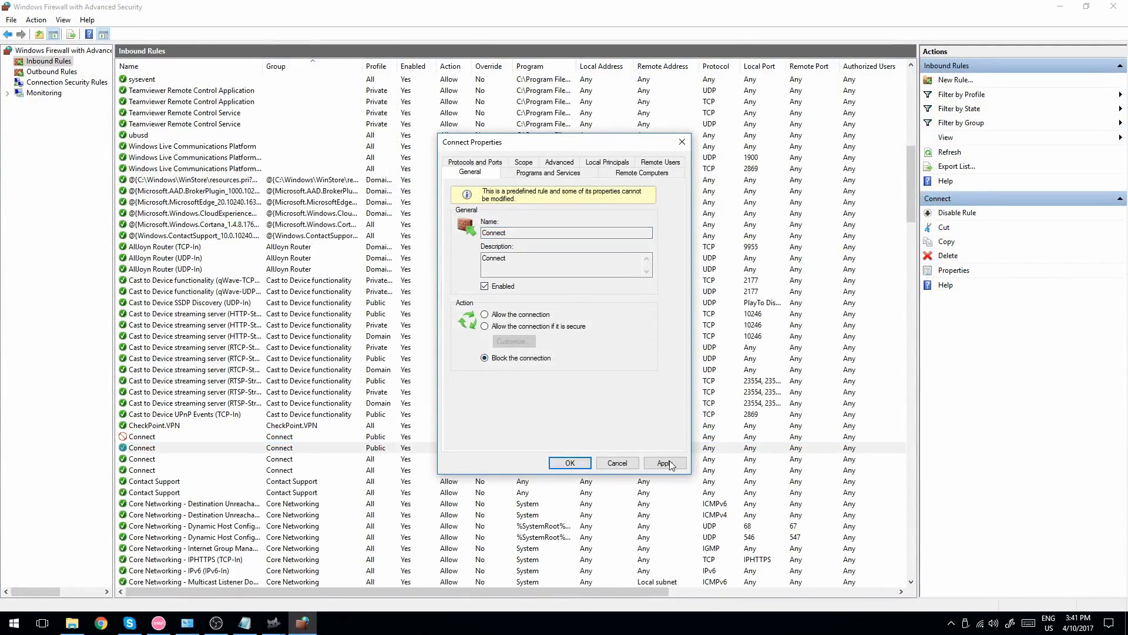
left_click(569, 462)
Step: Set the third inbound Connect rule to block the connection
left_click(284, 459)
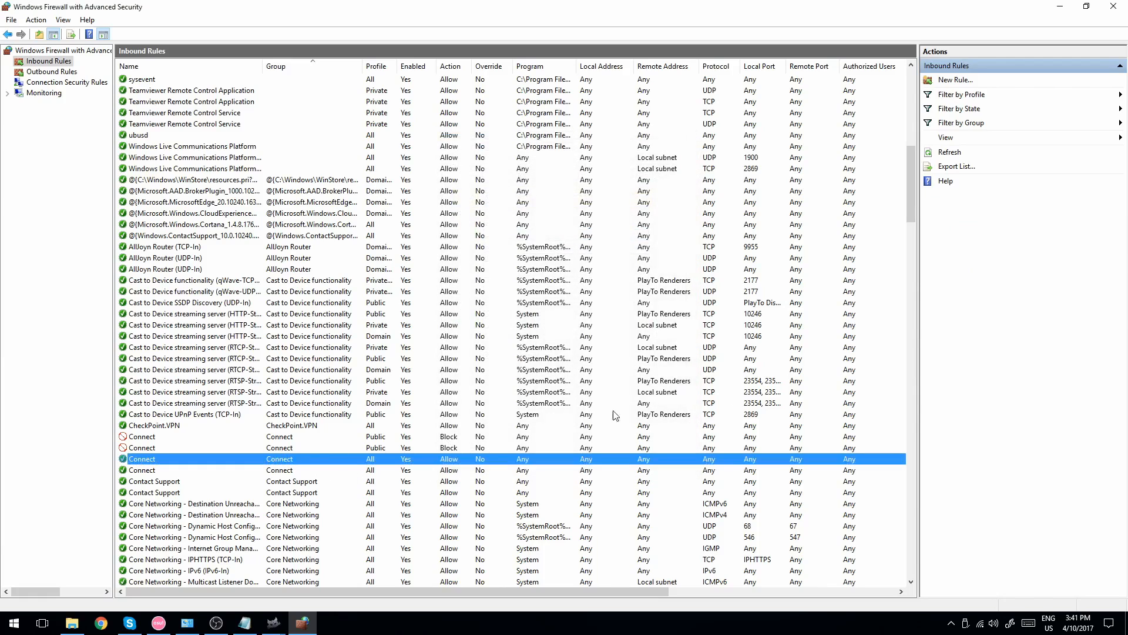
left_click(963, 271)
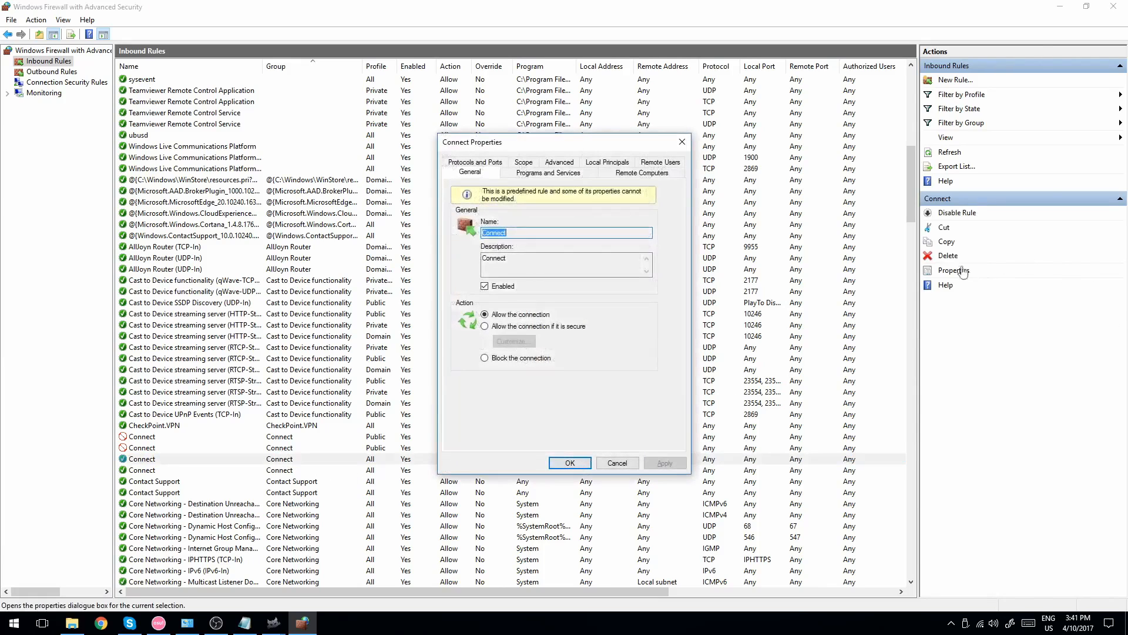
left_click(528, 358)
left_click(664, 463)
left_click(569, 462)
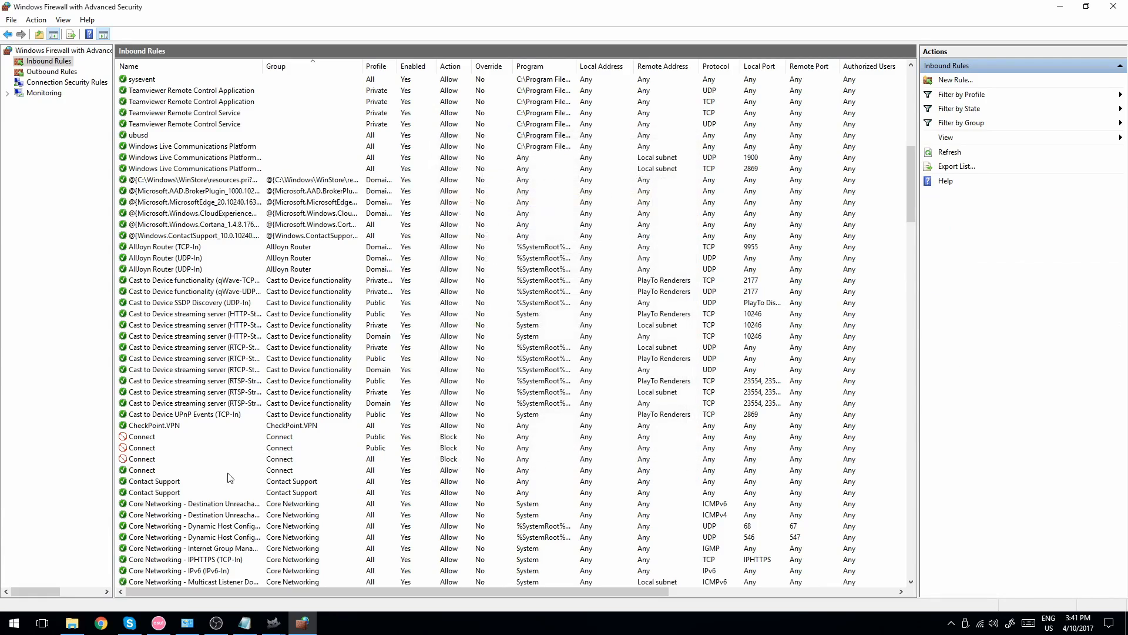
Step: Set the fourth inbound Connect rule to block the connection
left_click(235, 470)
left_click(951, 269)
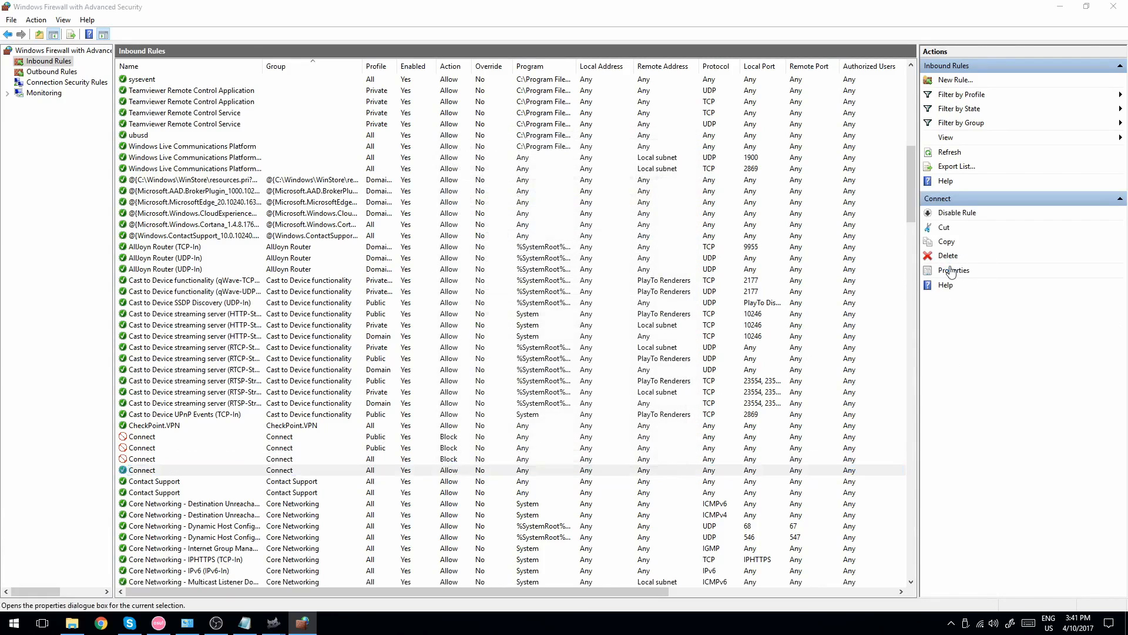
left_click(497, 359)
left_click(664, 462)
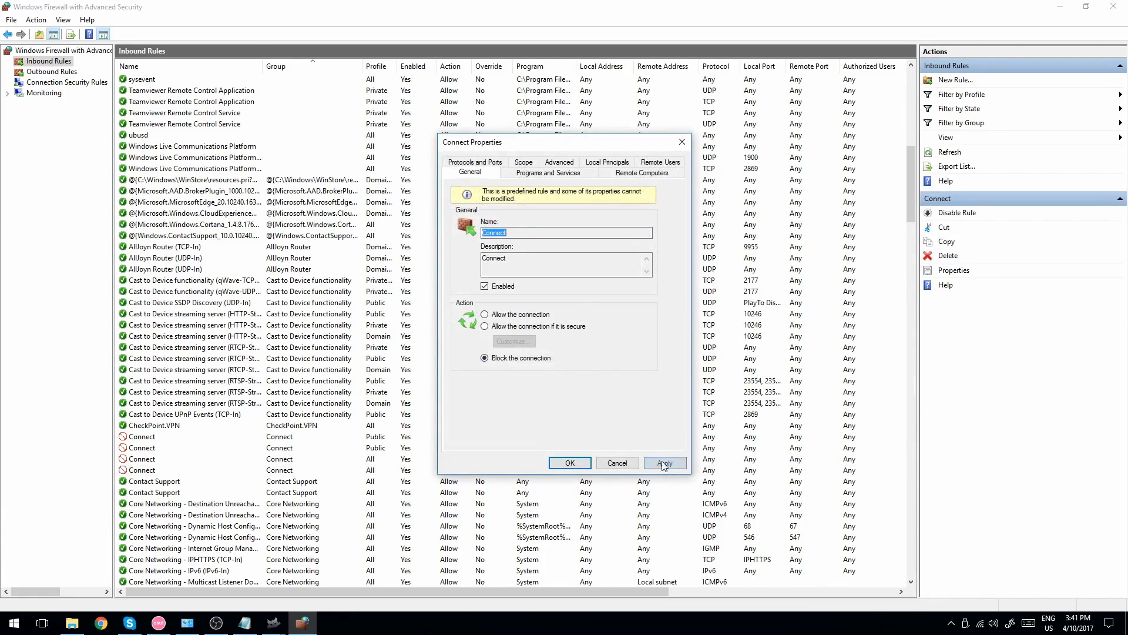
left_click(567, 463)
Step: Set the first inbound Contact Support rule to block the connection
scroll(345, 475, "down", 3)
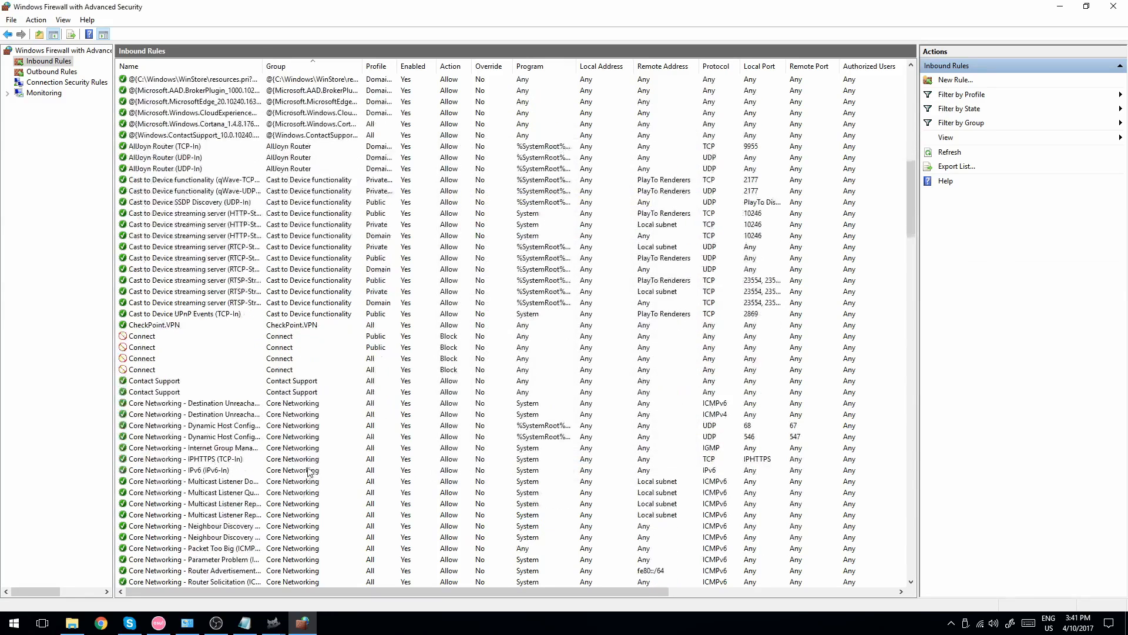
left_click(312, 381)
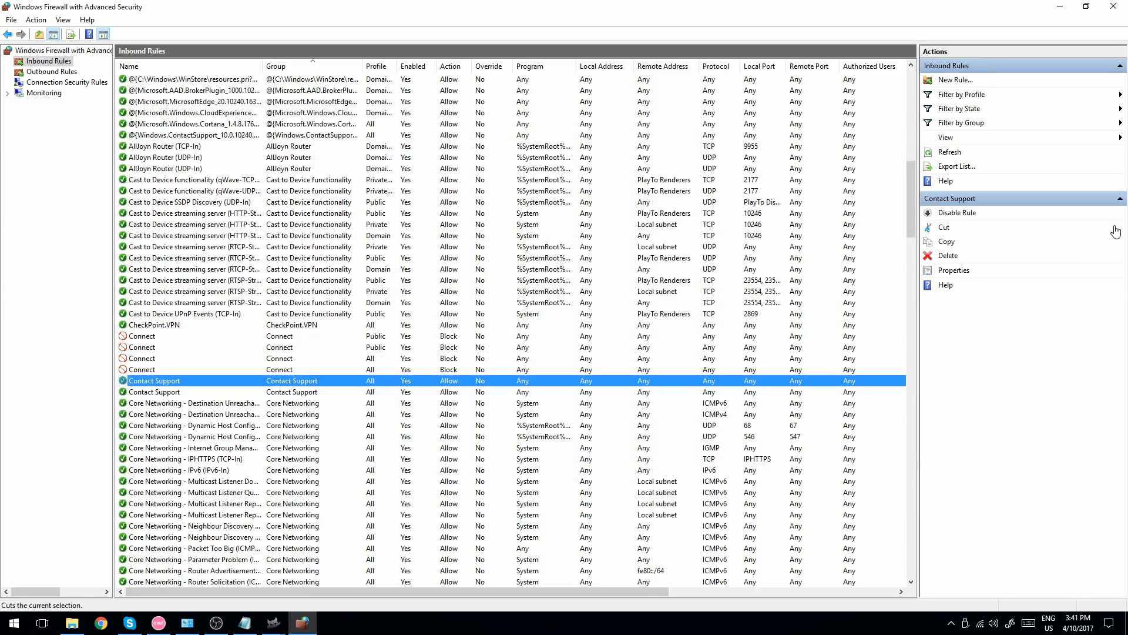
left_click(953, 269)
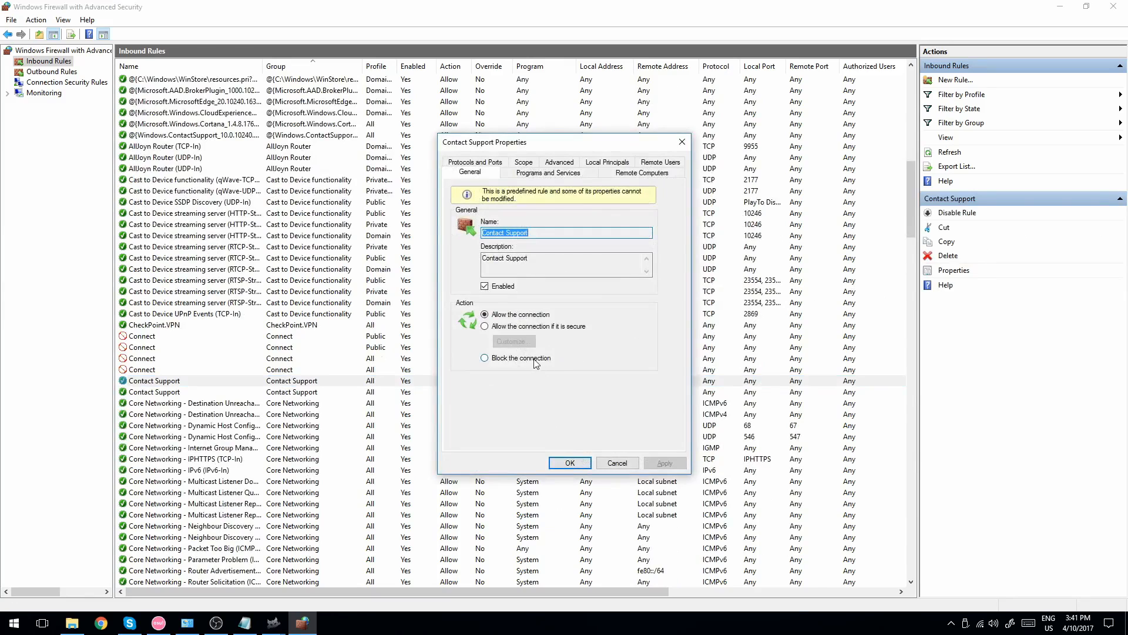
left_click(535, 359)
left_click(663, 464)
left_click(570, 462)
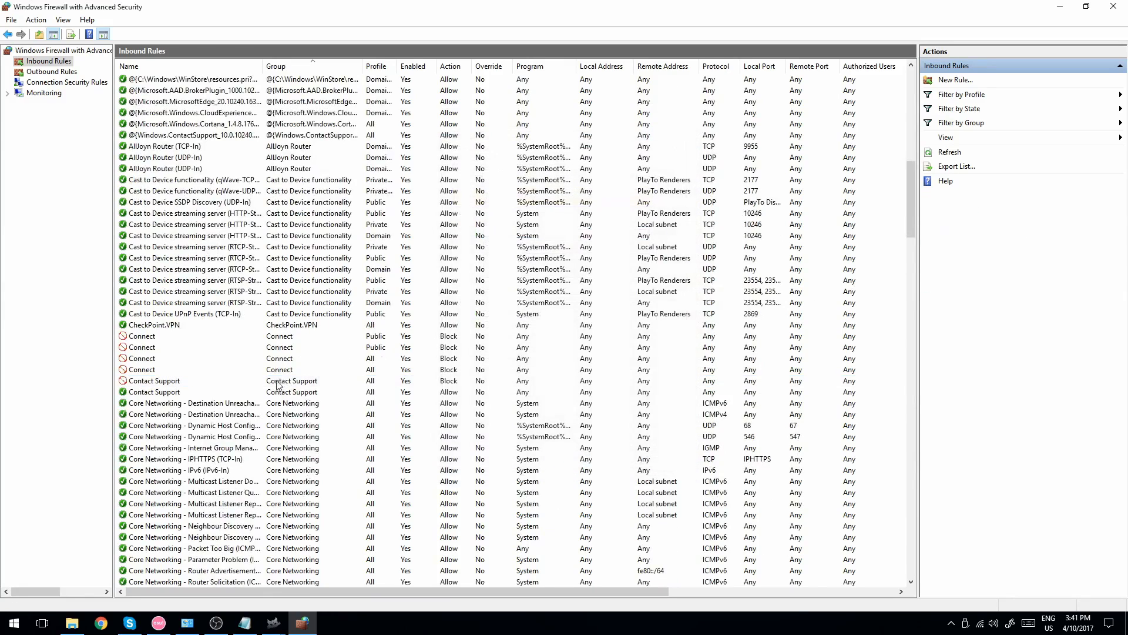
Step: Set the second inbound Contact Support rule to block the connection
left_click(272, 393)
left_click(953, 270)
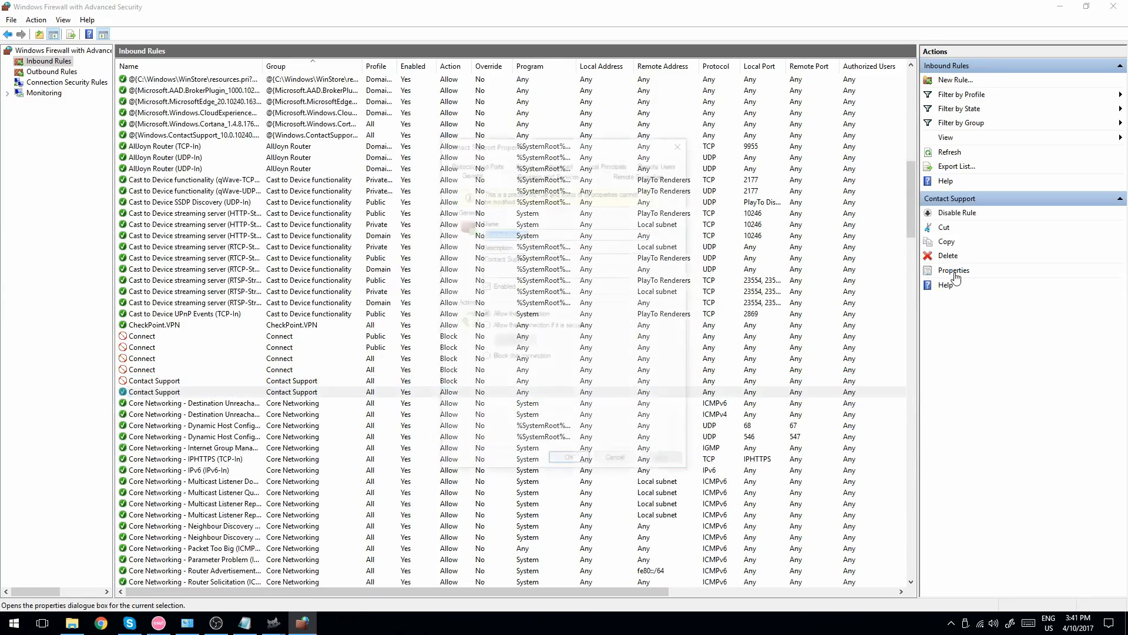
left_click(509, 358)
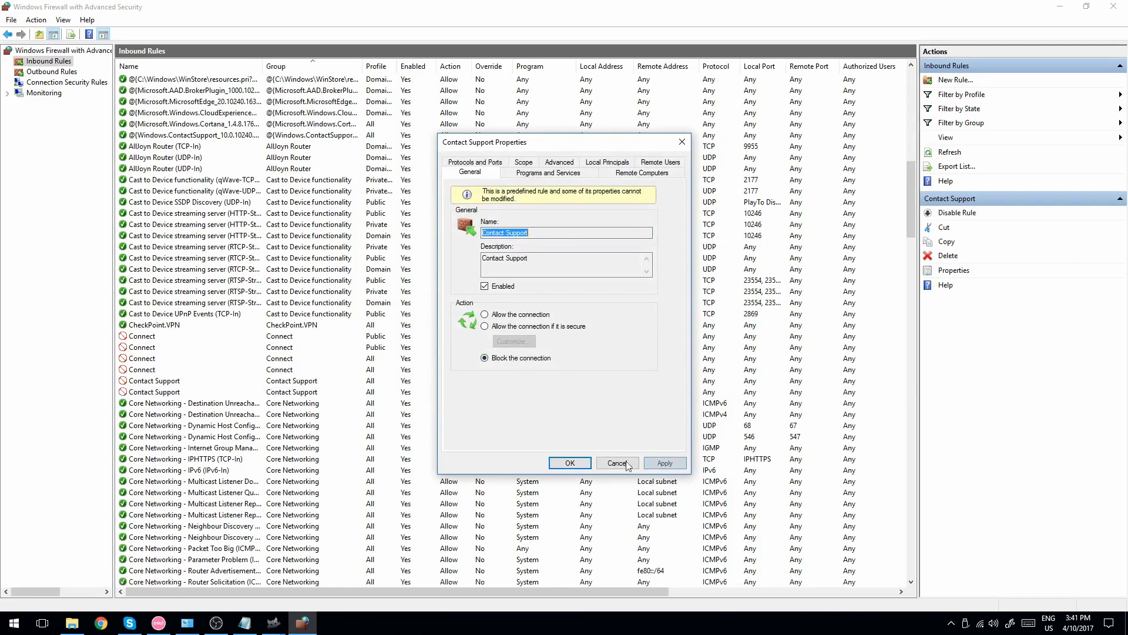
left_click(663, 462)
left_click(570, 462)
Step: Set the inbound Cortana rule to block the connection
scroll(561, 449, "down", 7)
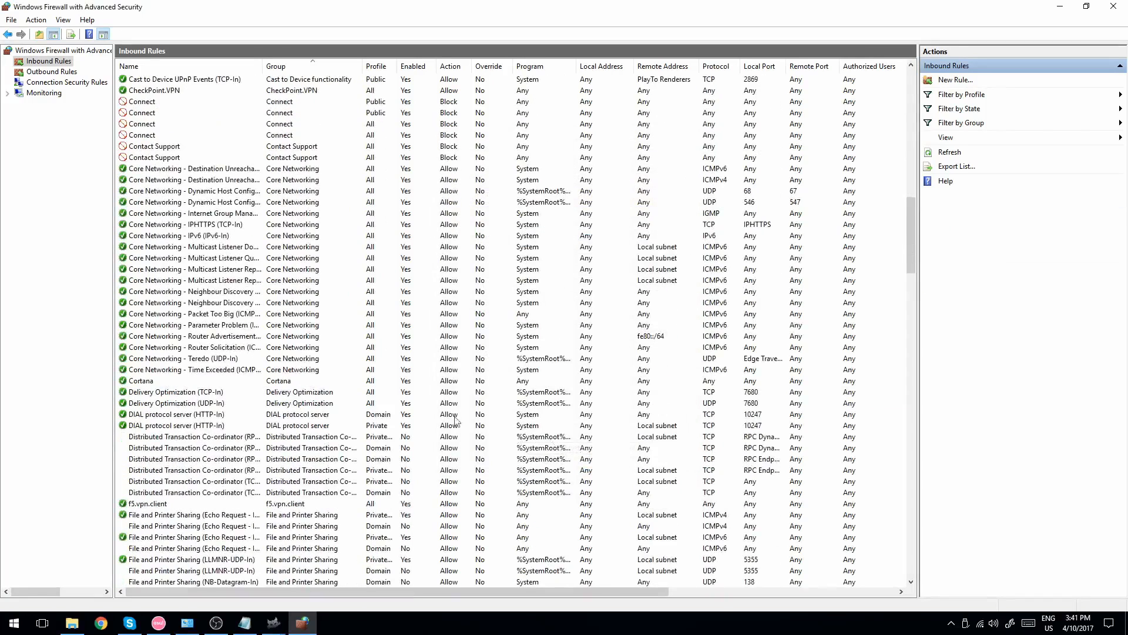
left_click(361, 382)
left_click(963, 269)
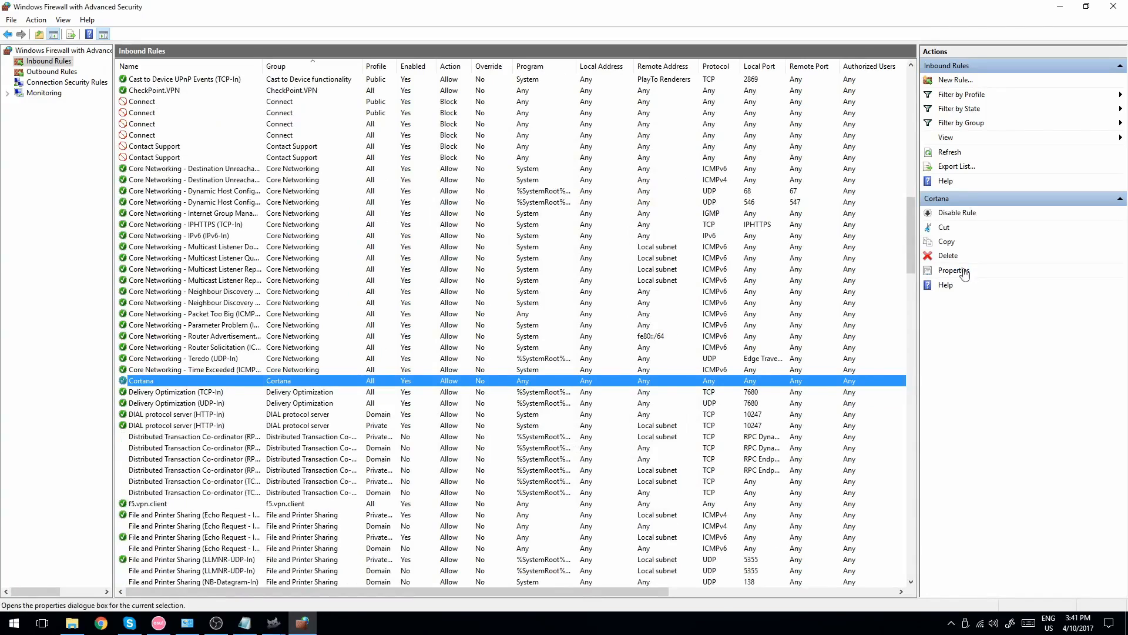
left_click(512, 359)
left_click(663, 463)
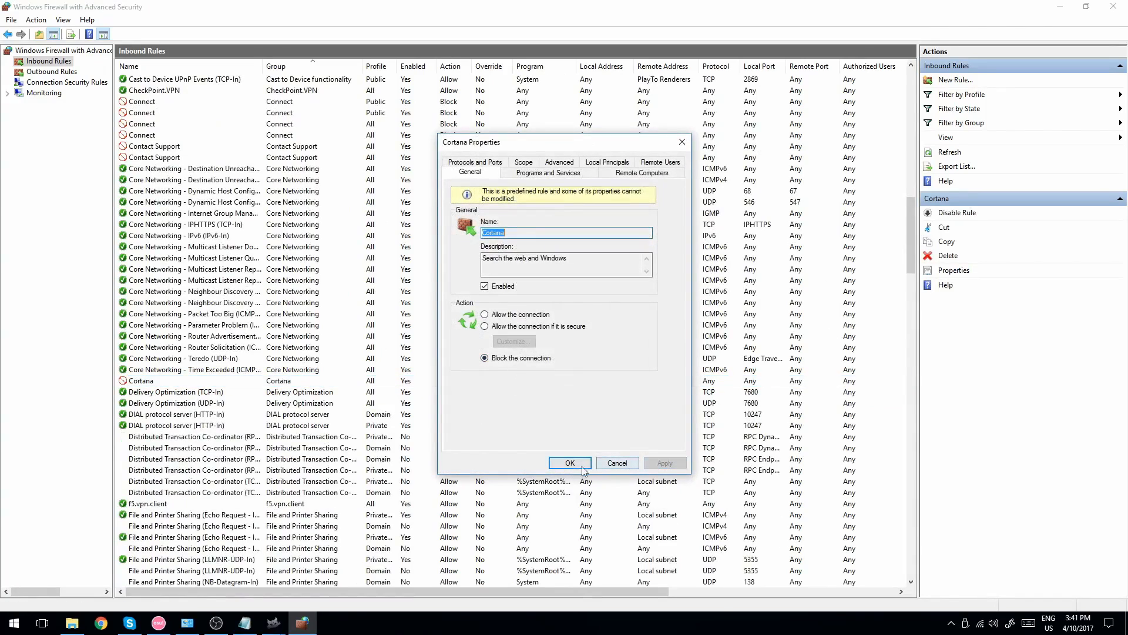
left_click(570, 462)
Step: Set the inbound Groove Music rule to block the connection
scroll(579, 456, "down", 6)
scroll(584, 447, "down", 1)
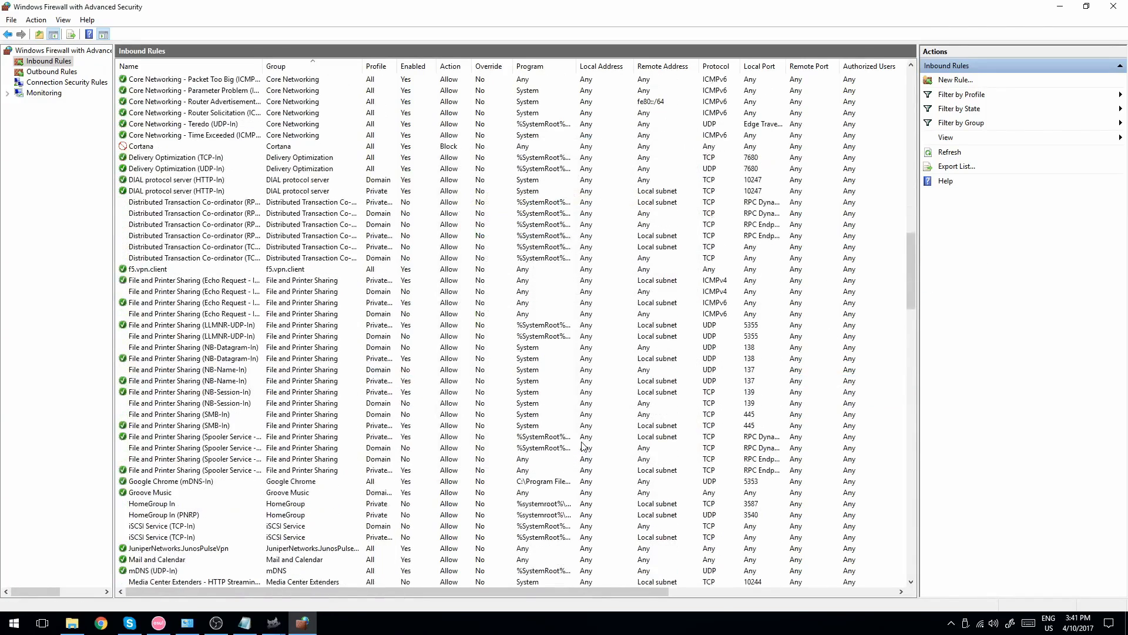
left_click(219, 480)
scroll(427, 464, "down", 3)
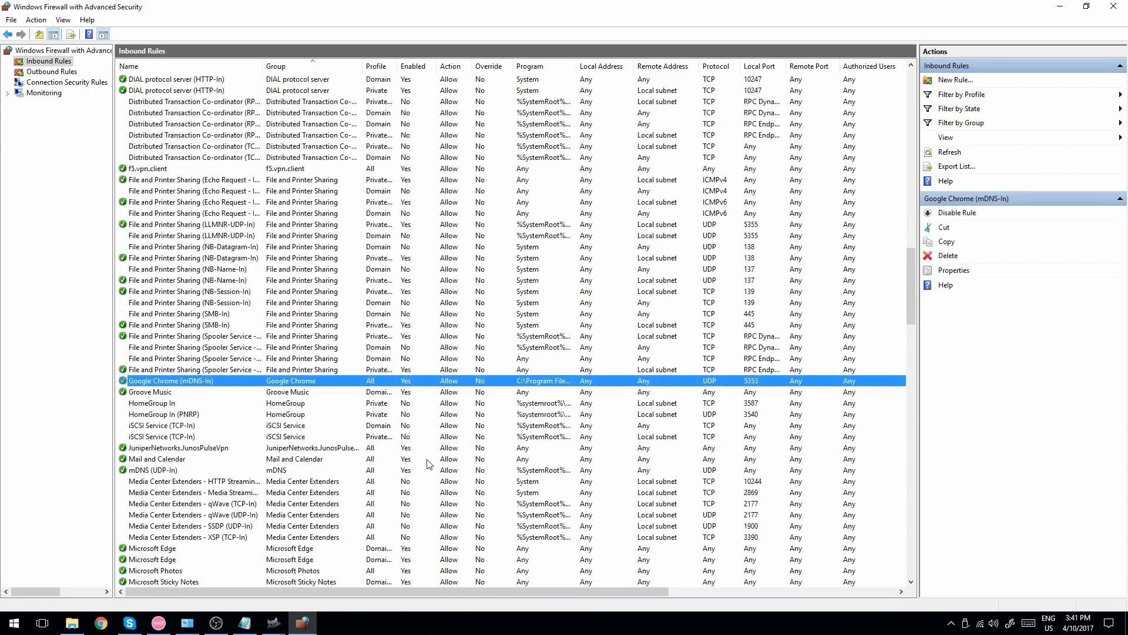
left_click(441, 399)
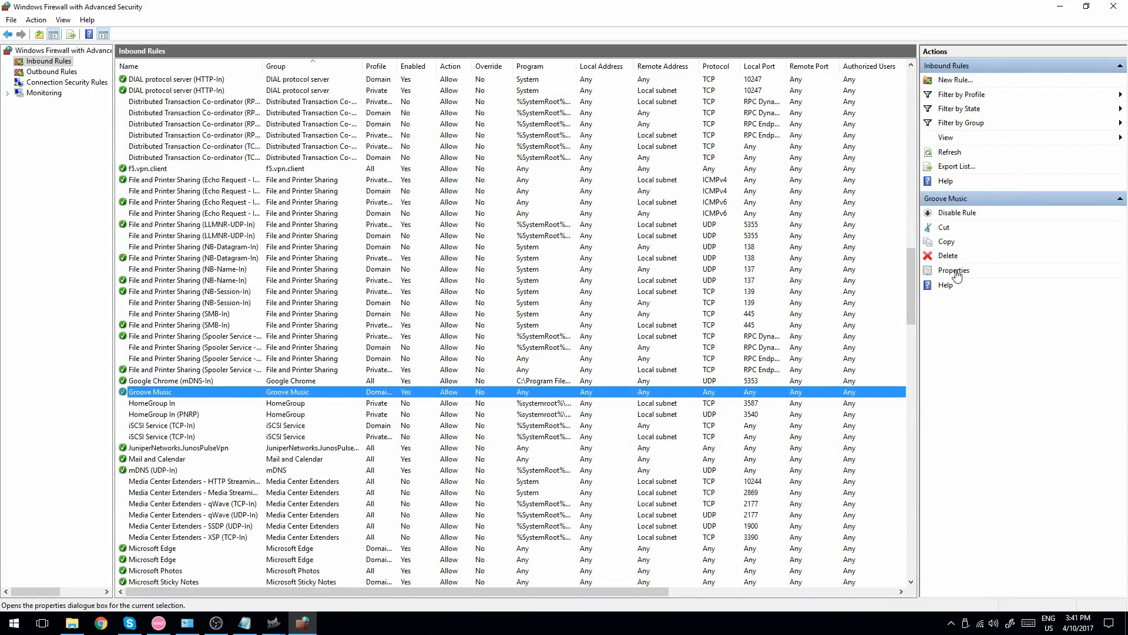
left_click(953, 271)
left_click(485, 358)
left_click(664, 463)
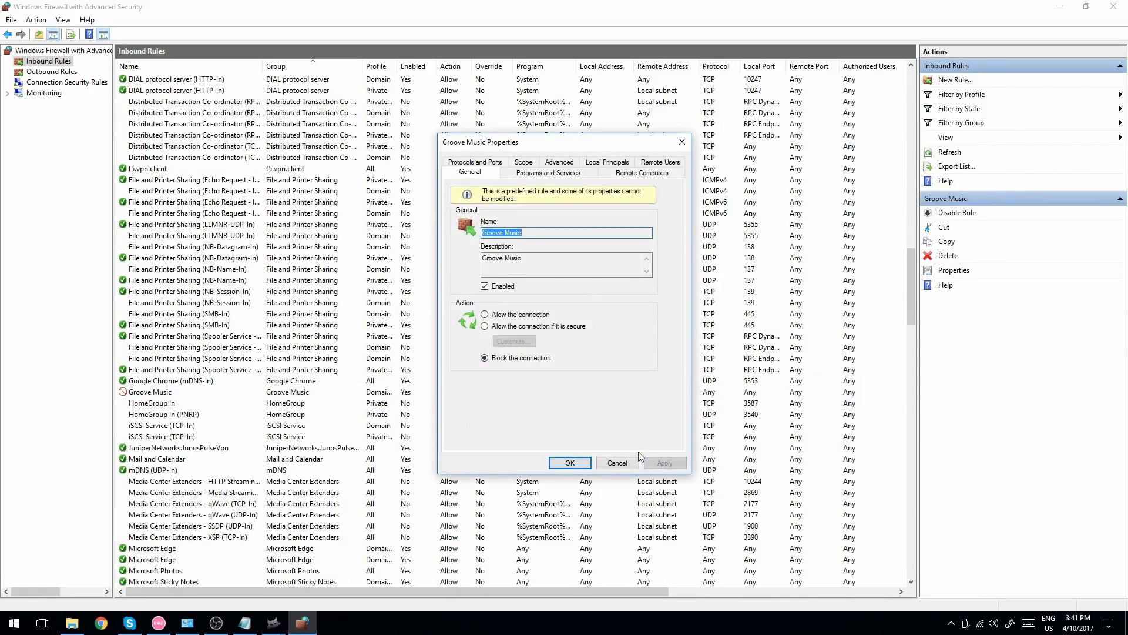
left_click(565, 462)
Step: Set the inbound Microsoft Photos rule to block the connection
scroll(228, 420, "down", 6)
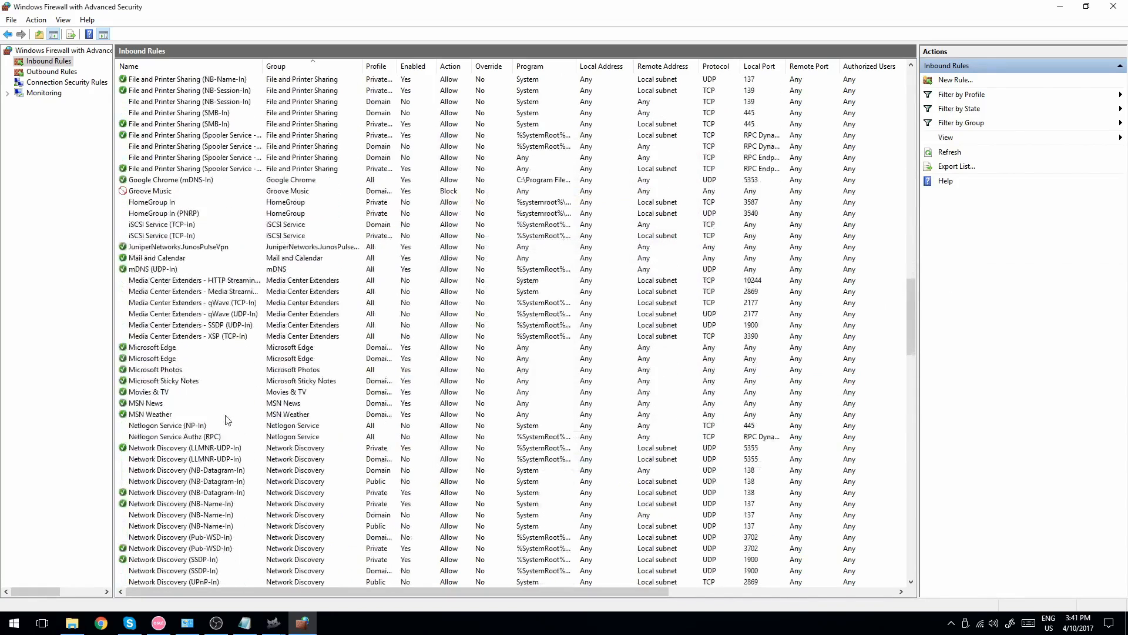
left_click(169, 372)
left_click(958, 270)
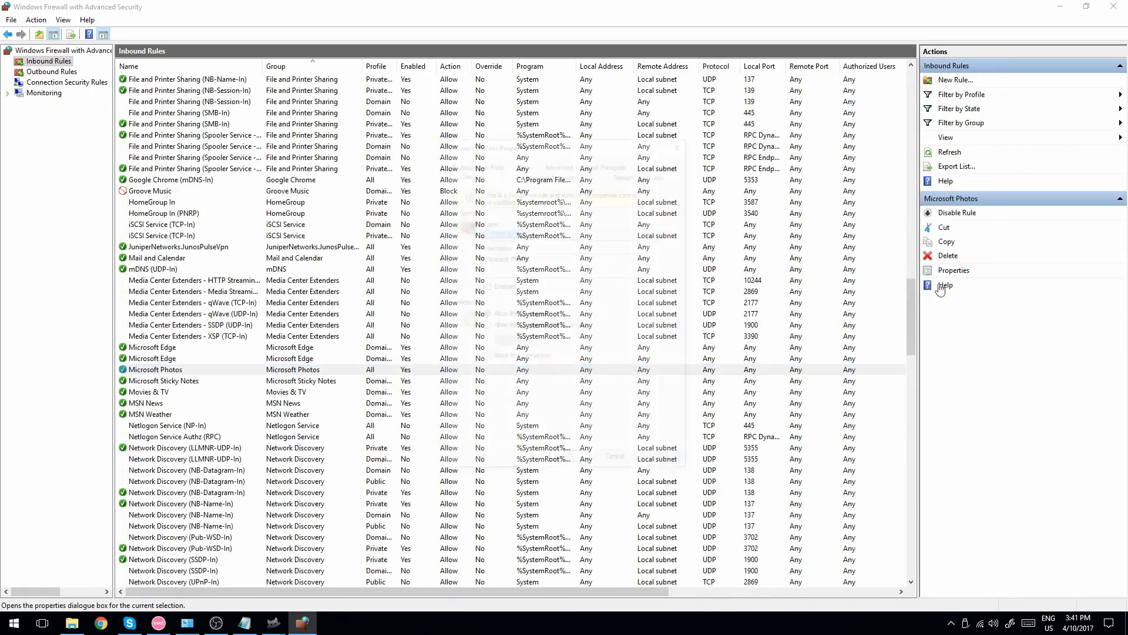
left_click(520, 356)
left_click(663, 463)
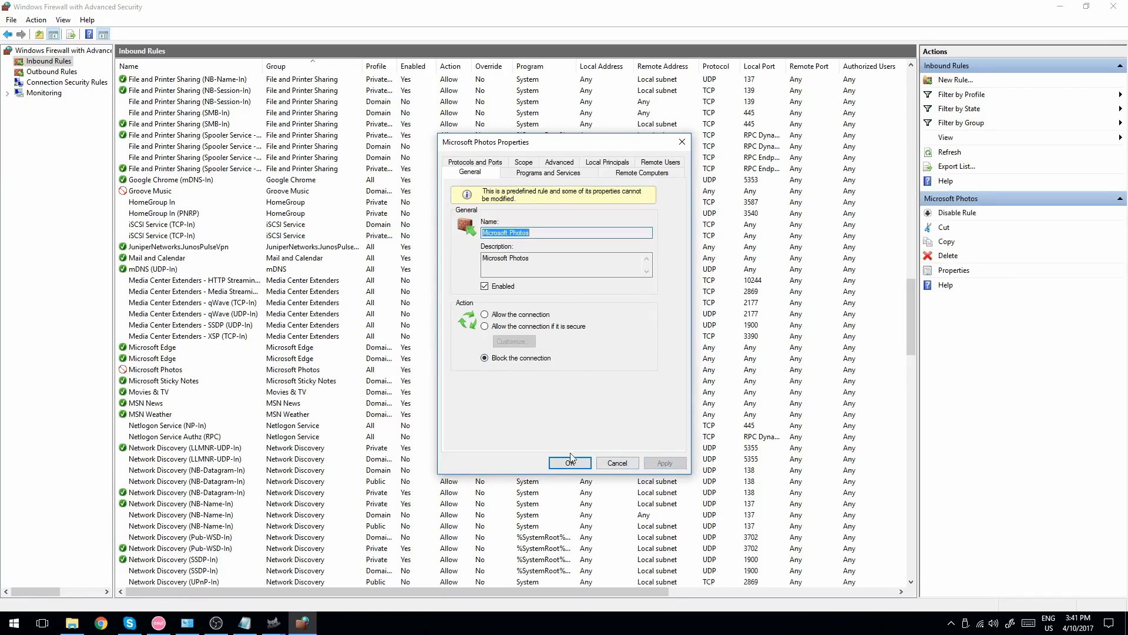
left_click(570, 462)
Step: Set the inbound Microsoft Sticky Notes rule to block the connection
left_click(241, 382)
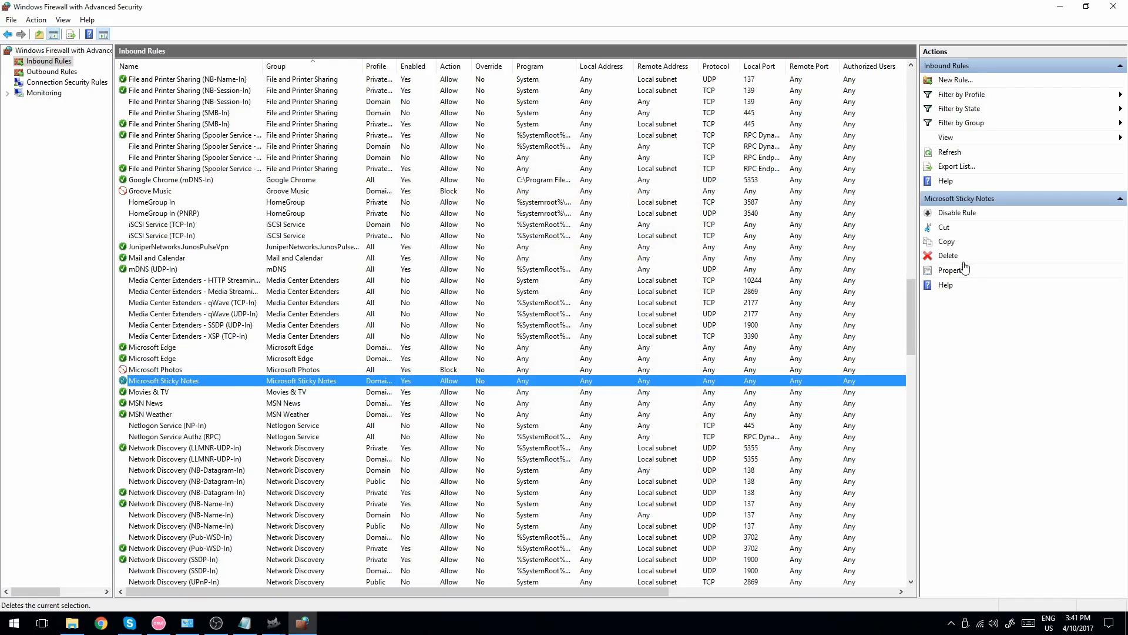
left_click(958, 270)
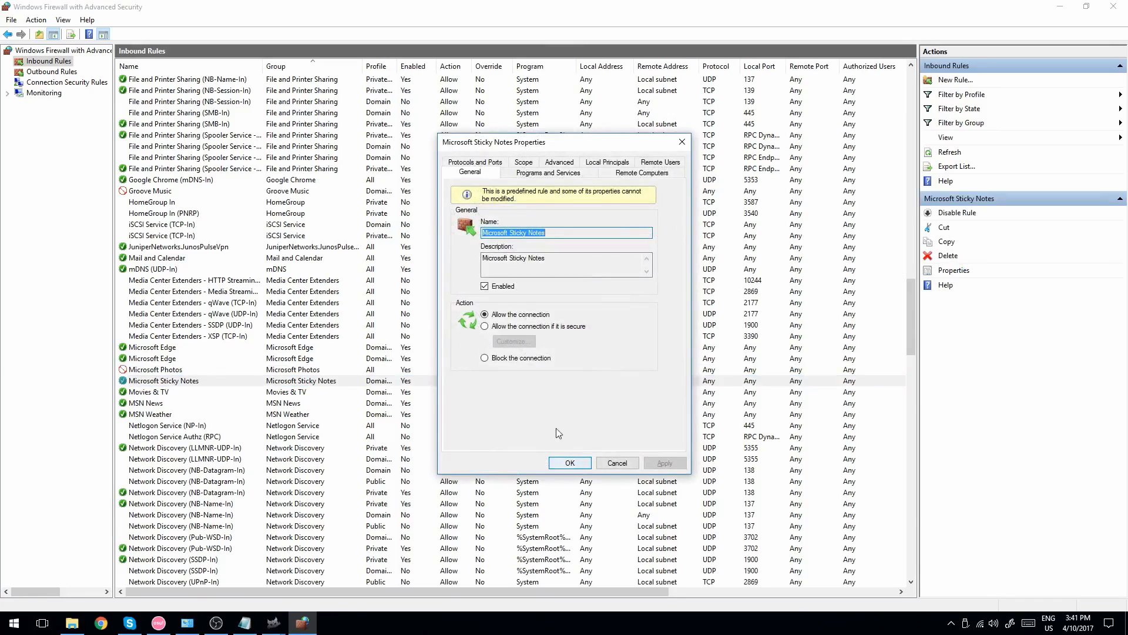
left_click(541, 359)
left_click(664, 463)
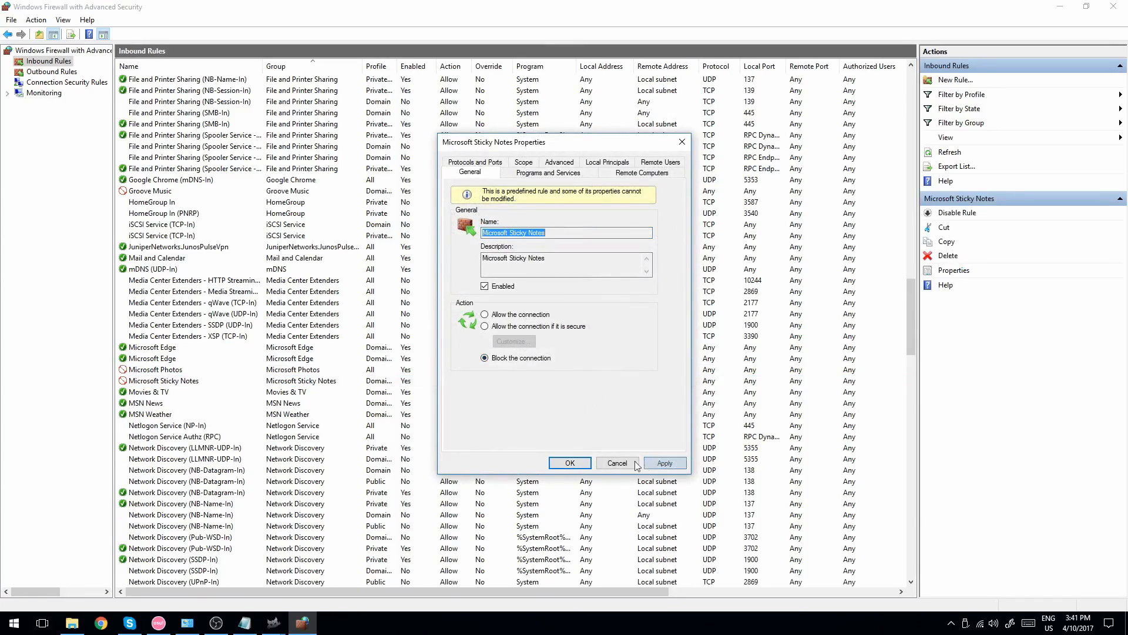
left_click(570, 462)
Step: Set the inbound Movies & TV rule to block the connection
left_click(161, 393)
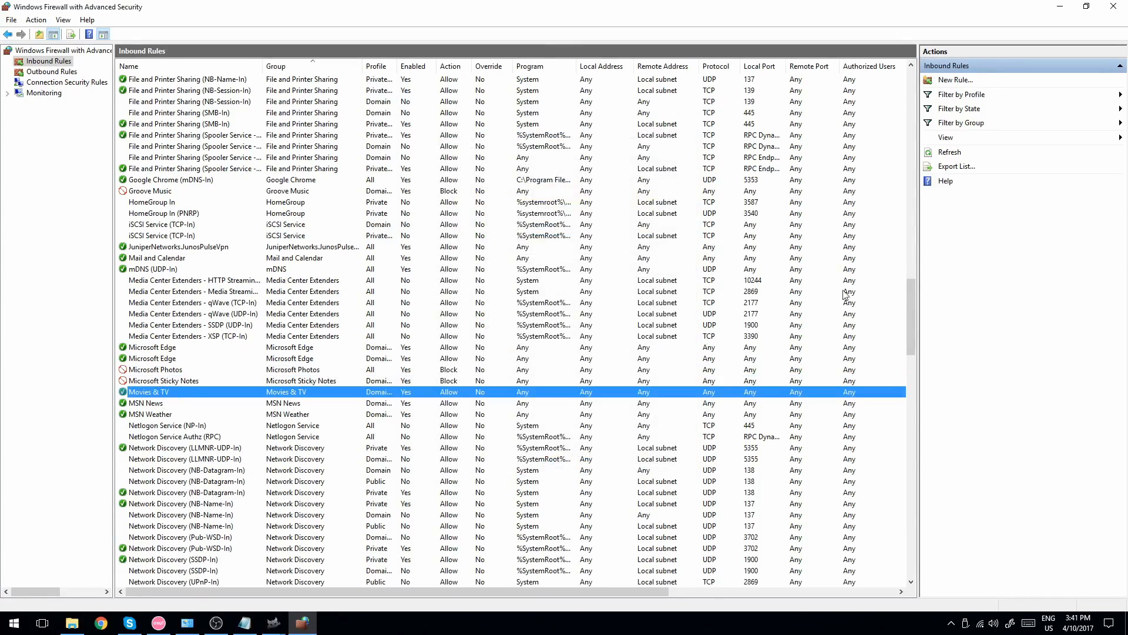
left_click(953, 270)
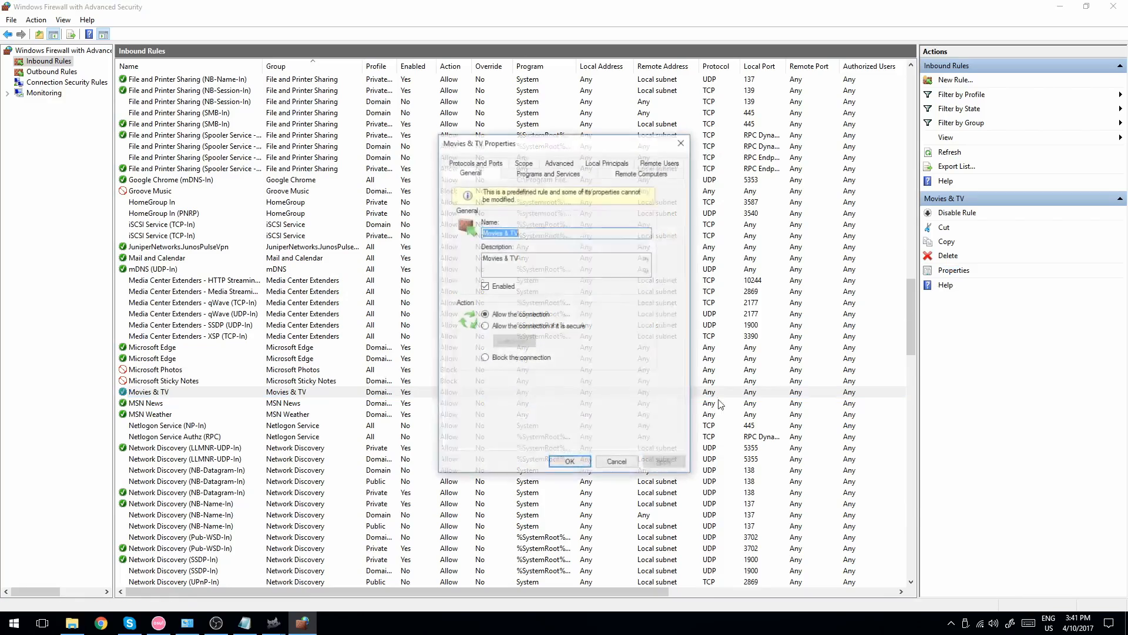
left_click(514, 360)
left_click(664, 463)
left_click(569, 462)
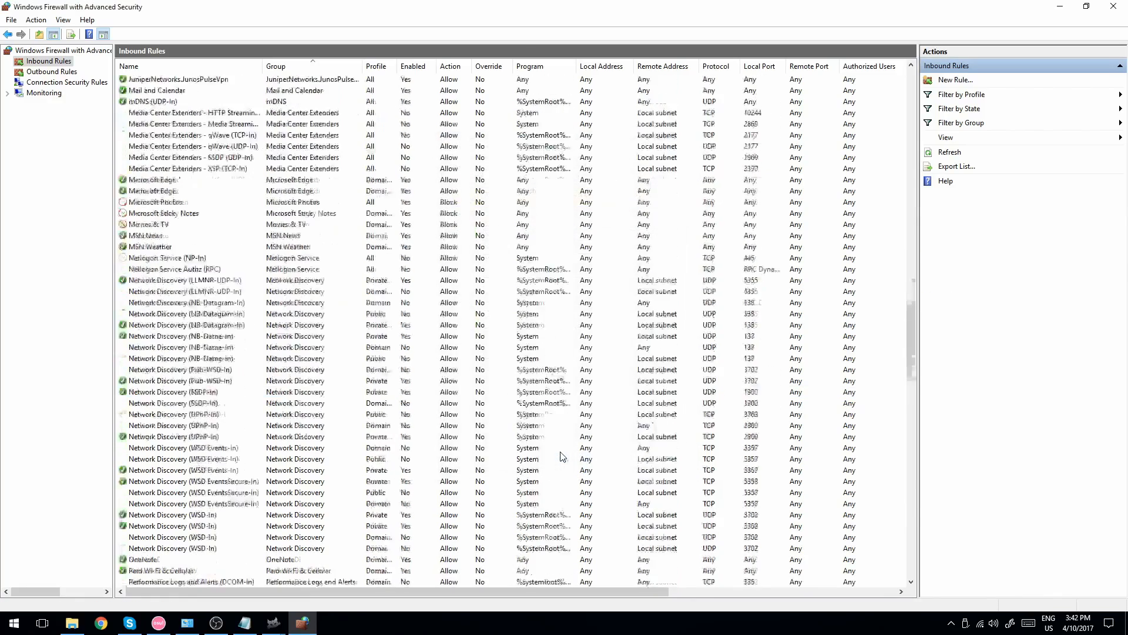
Step: Set the inbound Paid Wi-Fi & Cellular rule to block the connection
scroll(562, 457, "down", 7)
left_click(187, 333)
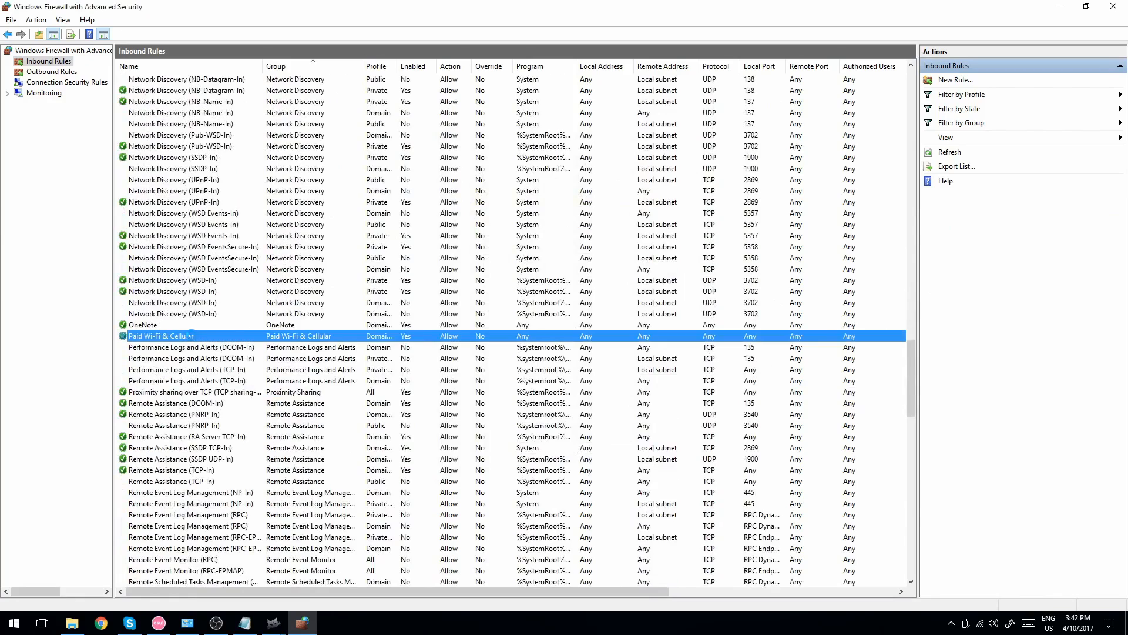
left_click(954, 271)
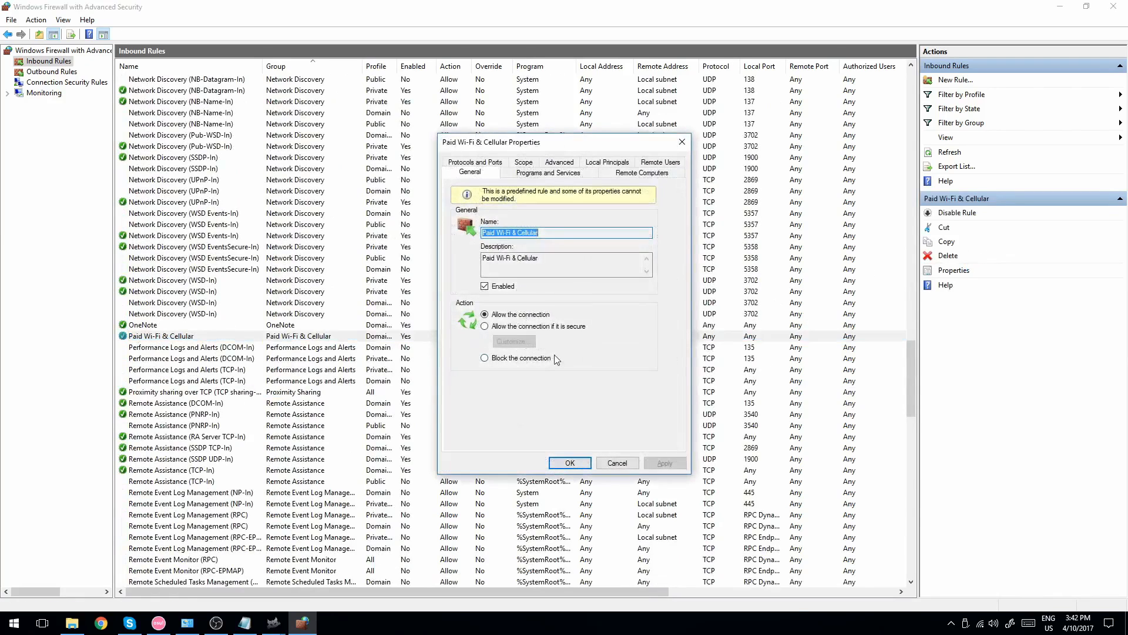
left_click(536, 358)
left_click(663, 464)
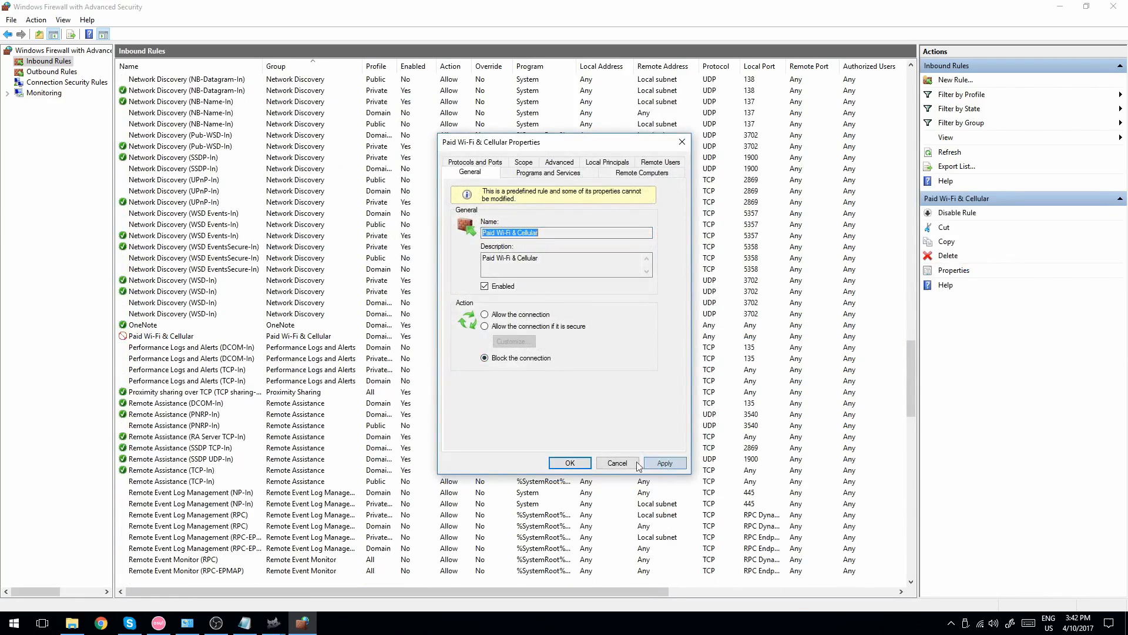
left_click(570, 462)
Step: Set the inbound Sway rule to block the connection
scroll(511, 423, "down", 12)
scroll(518, 405, "down", 2)
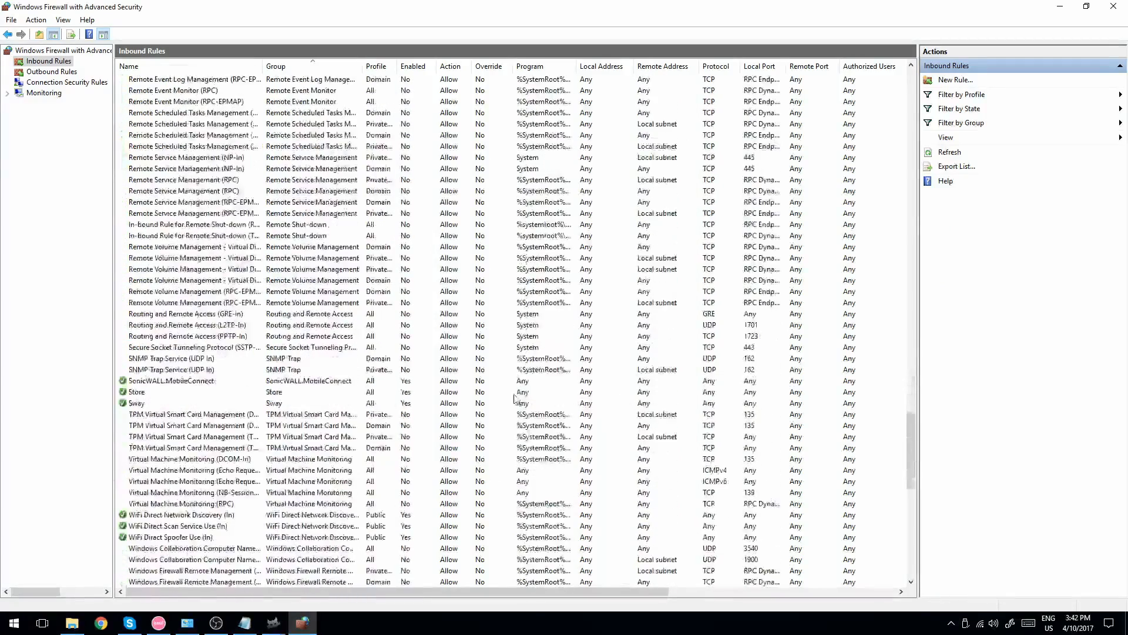
left_click(265, 406)
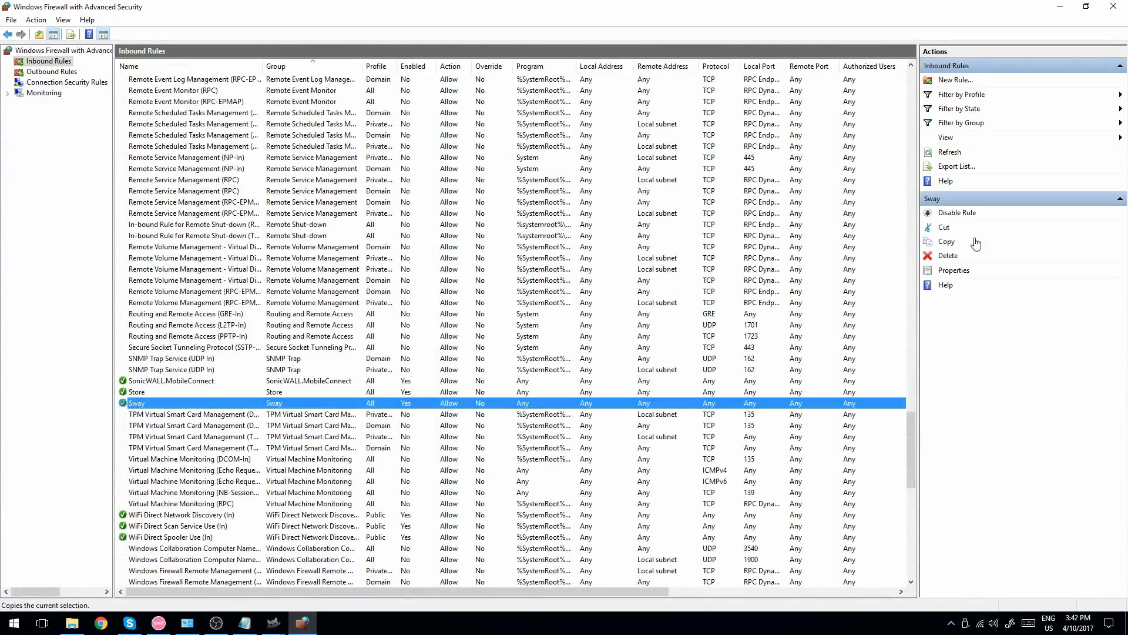
left_click(940, 274)
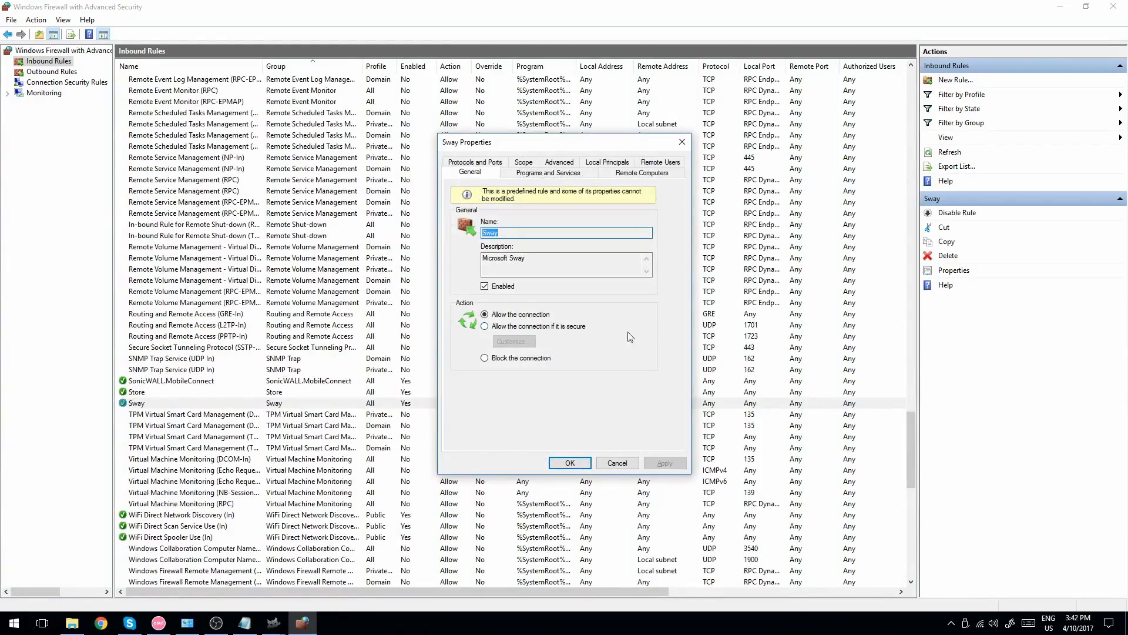
left_click(665, 463)
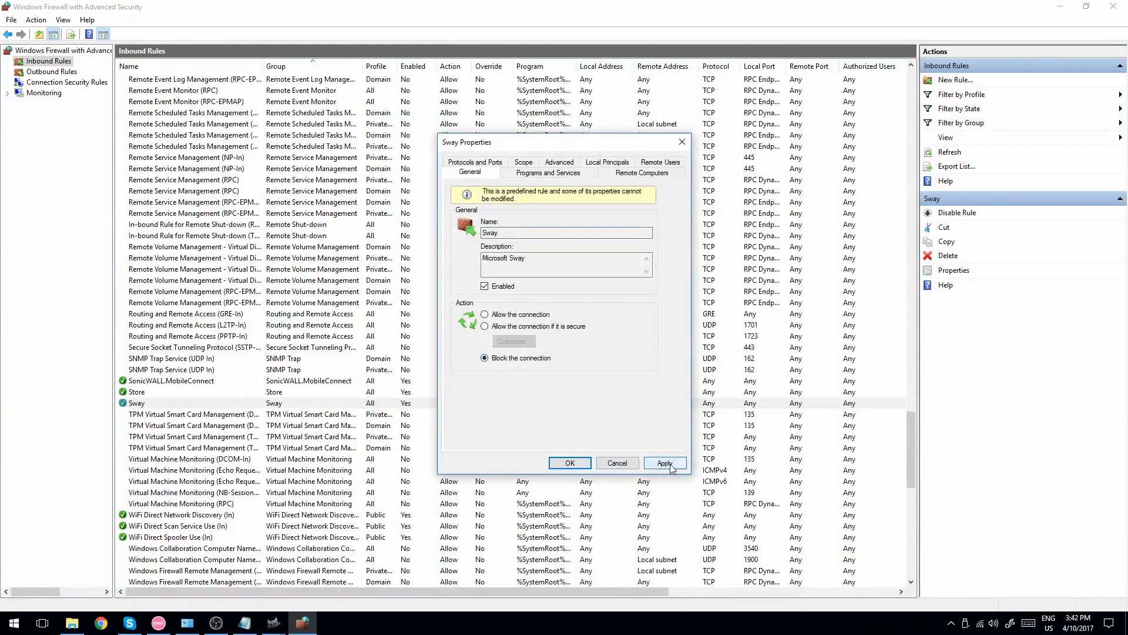
left_click(569, 462)
Step: Close both Windows Firewall windows and exit Destroy Windows 10 Spying without restarting the computer
scroll(382, 464, "down", 7)
scroll(382, 464, "down", 10)
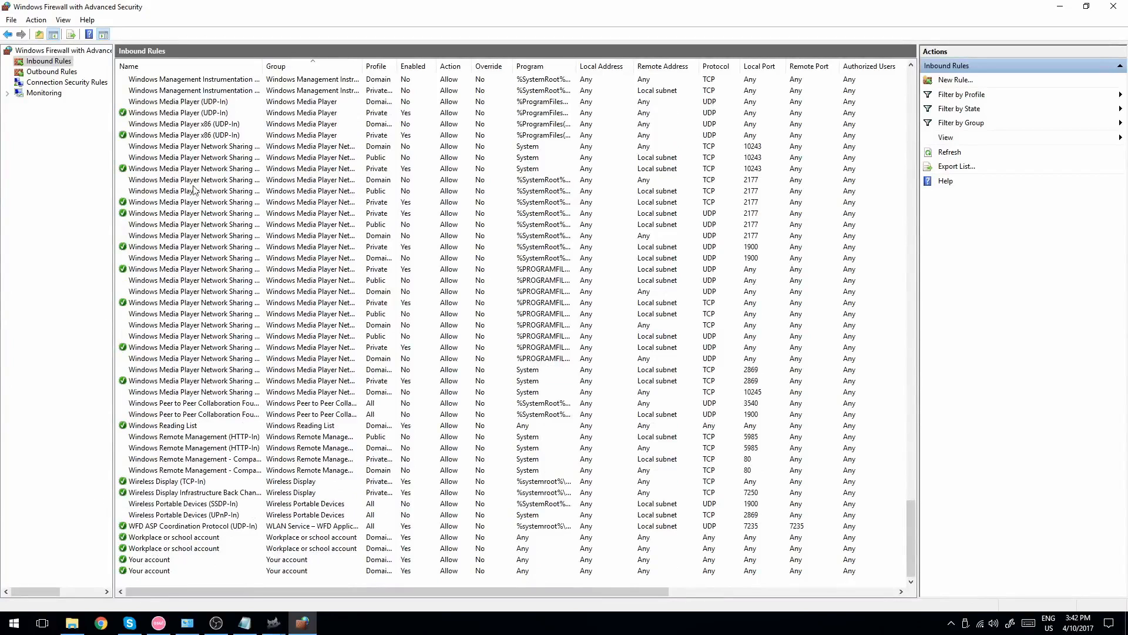
left_click(1113, 6)
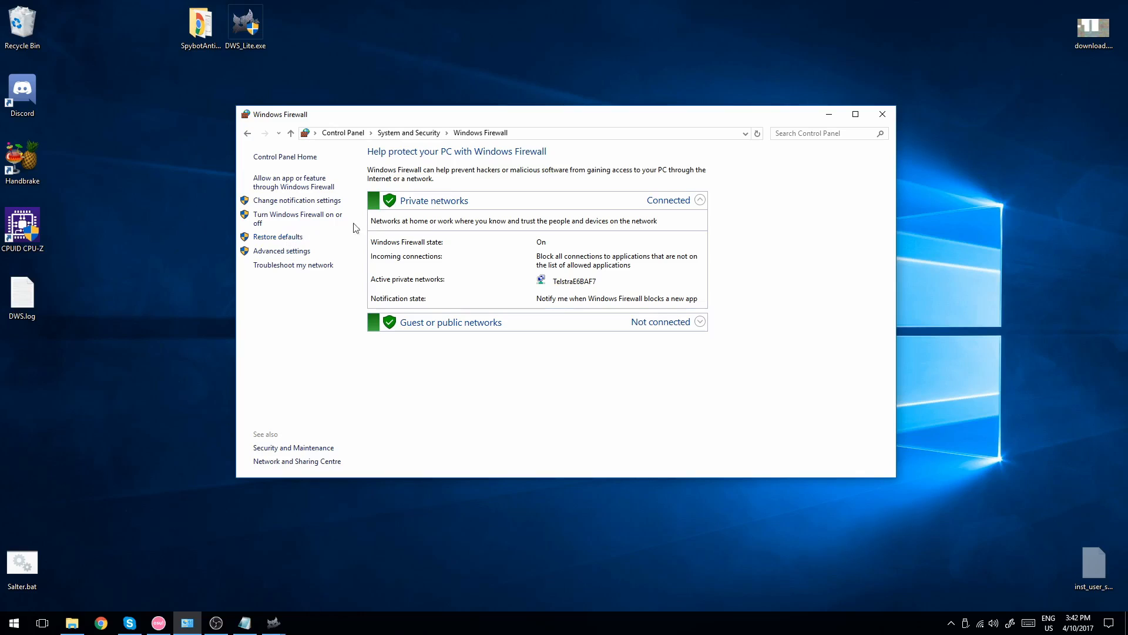
left_click(882, 115)
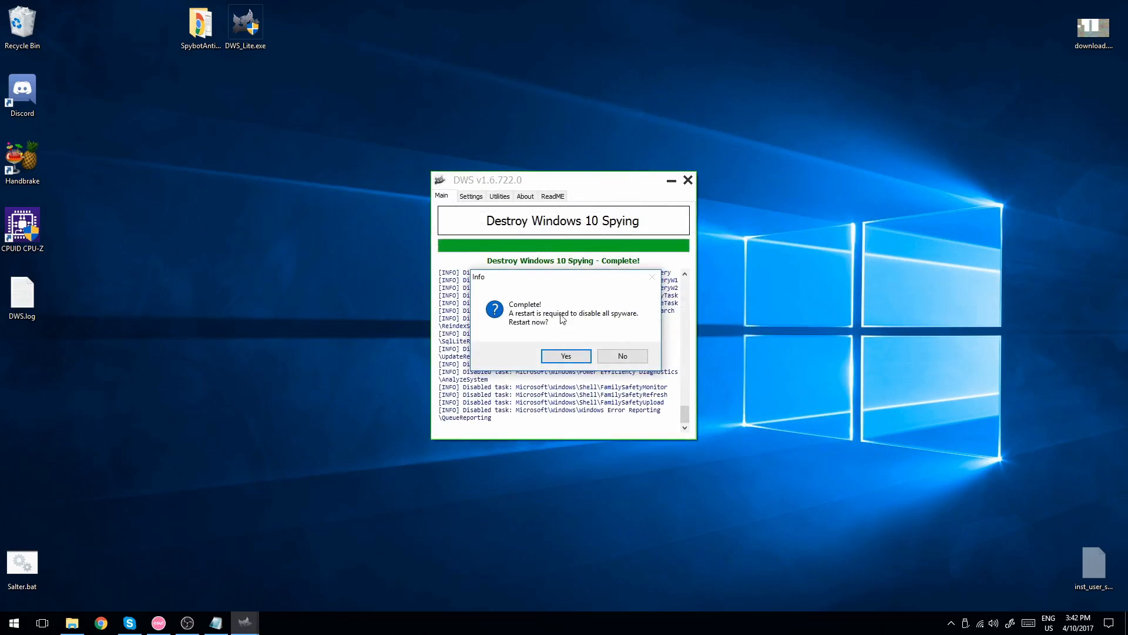
left_click(622, 356)
left_click(688, 180)
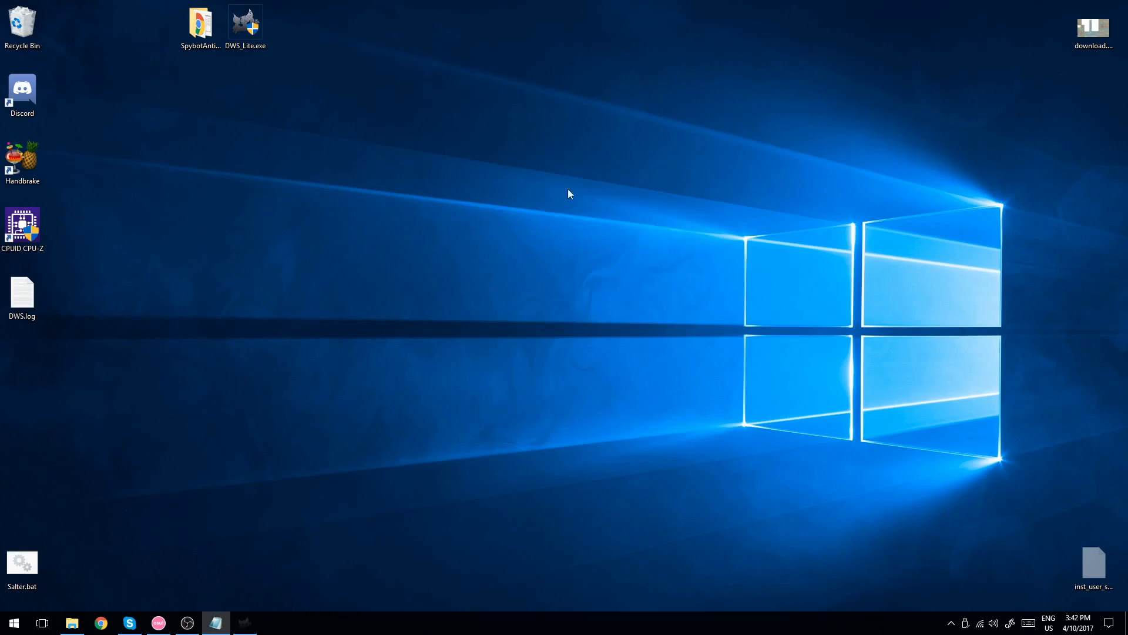
Step: Launch AntiBeaconLoaderPortable.exe from the SpybotAntiBeaconPortable folder on the desktop
double_click(202, 36)
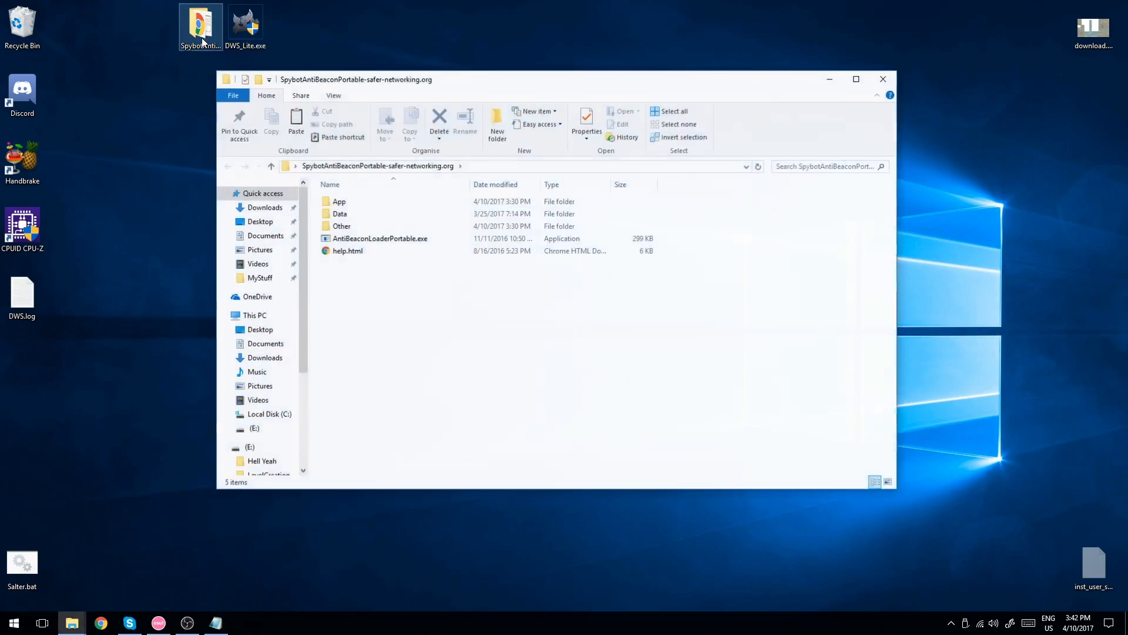
left_click(390, 240)
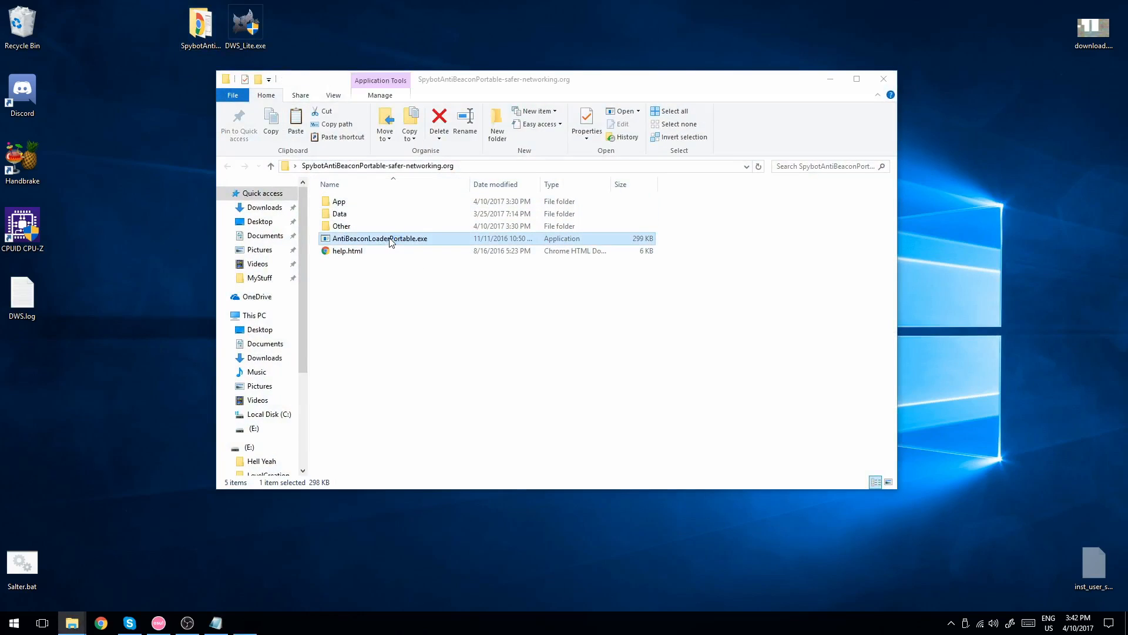
double_click(390, 241)
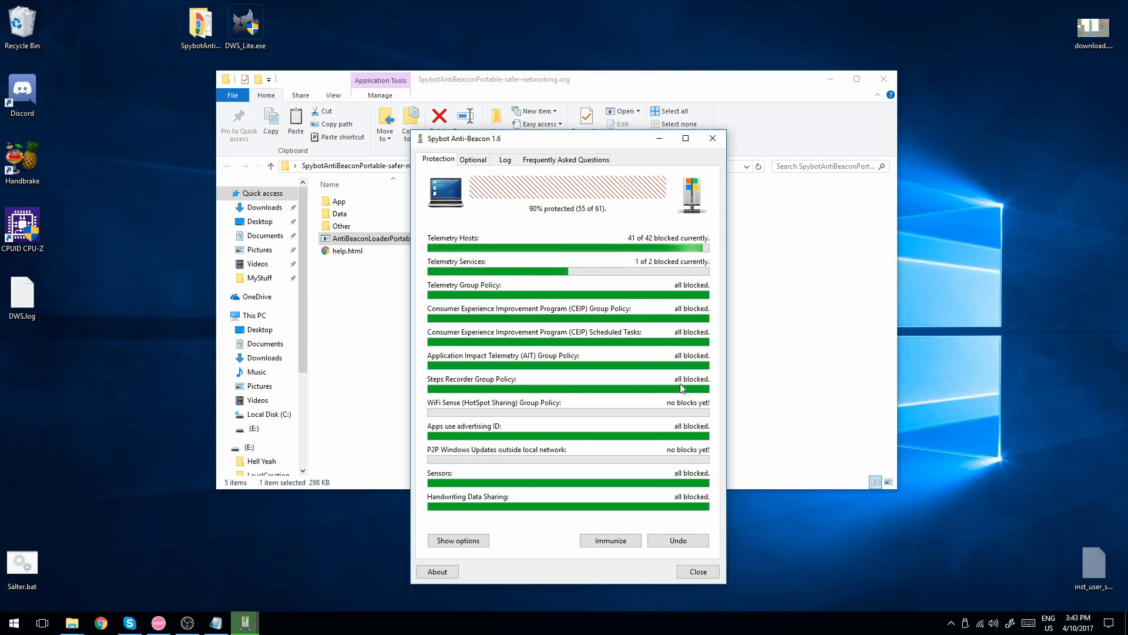
Step: Show the detailed protection options in an enlarged Spybot Anti-Beacon window and review its protection items, optional blocks and frequently asked questions
left_click(461, 539)
left_click_drag(546, 152, 426, 41)
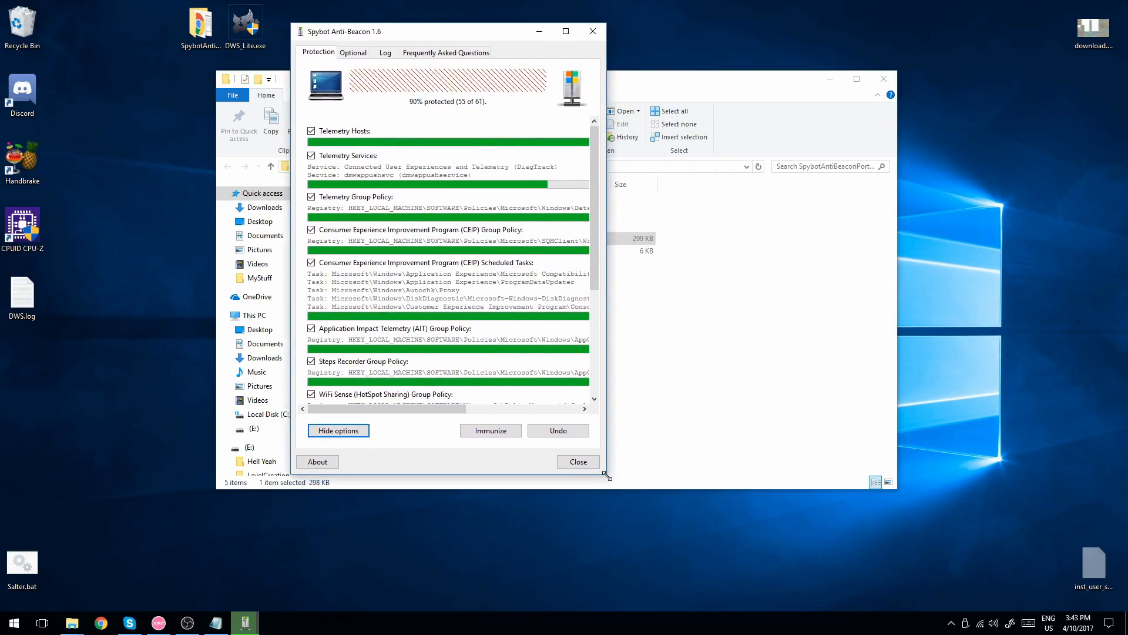
left_click_drag(606, 476, 909, 563)
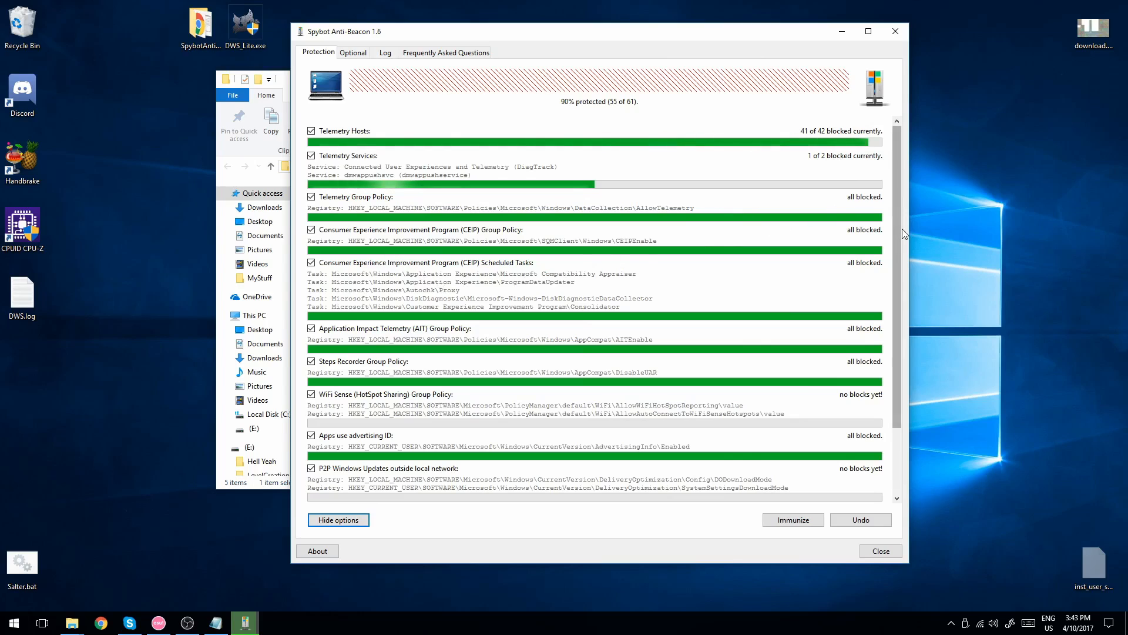
scroll(903, 233, "down", 2)
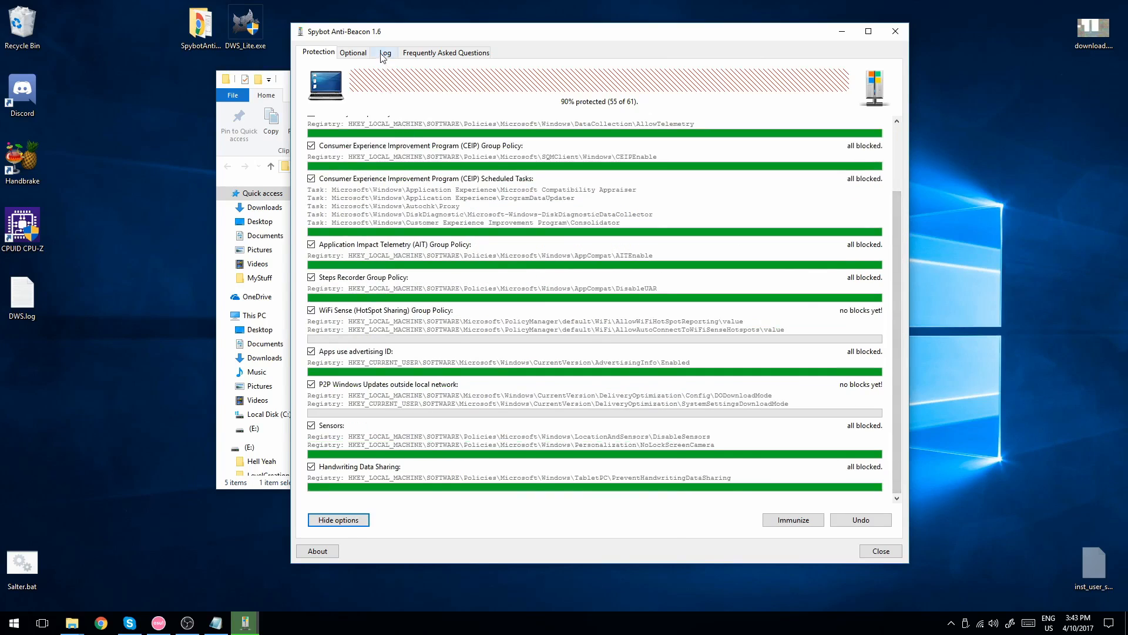
left_click(353, 53)
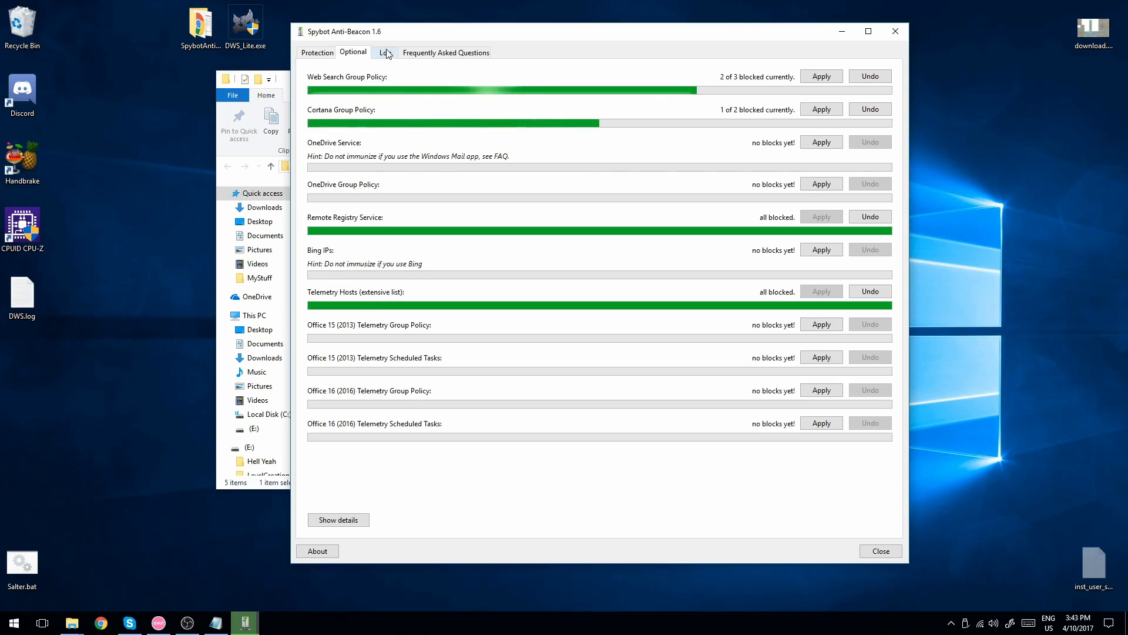
left_click(429, 53)
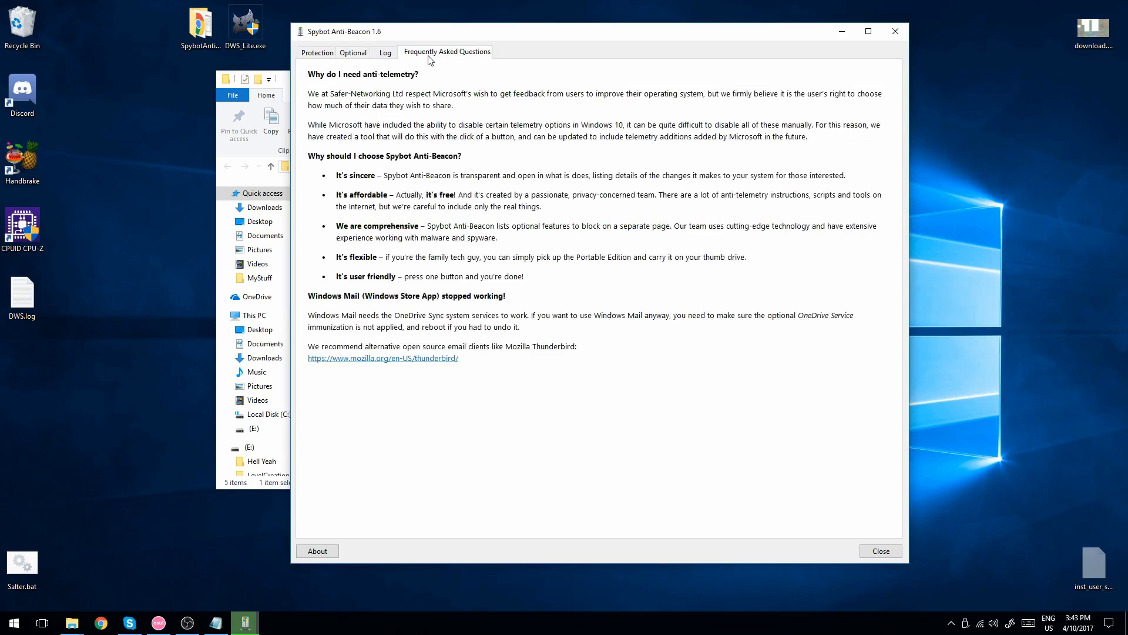
left_click(320, 54)
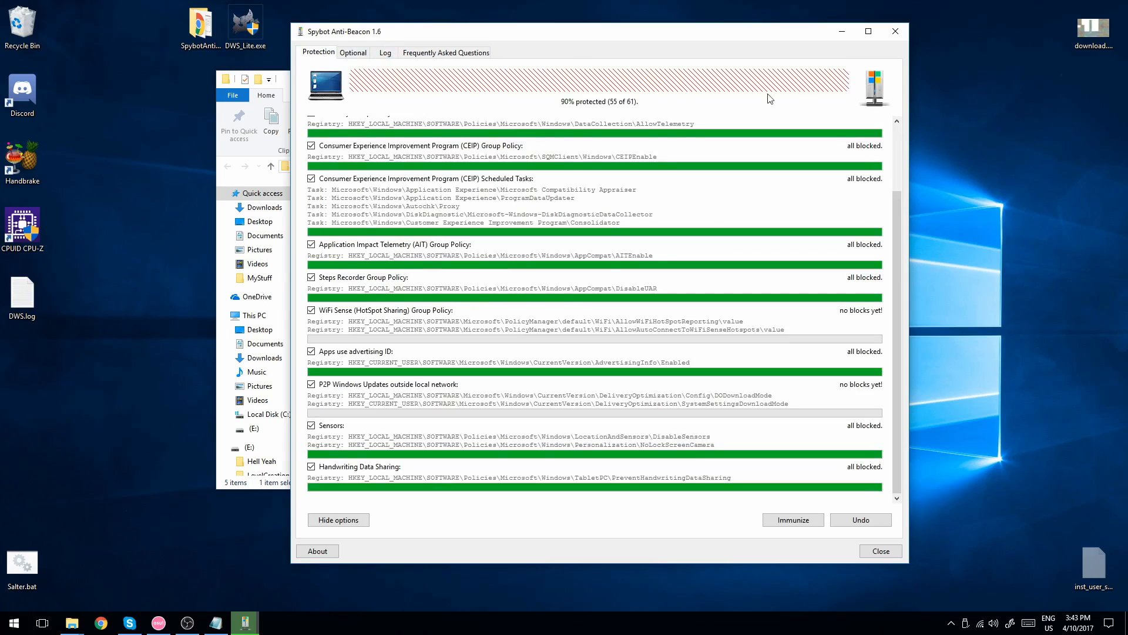
left_click_drag(904, 271, 894, 191)
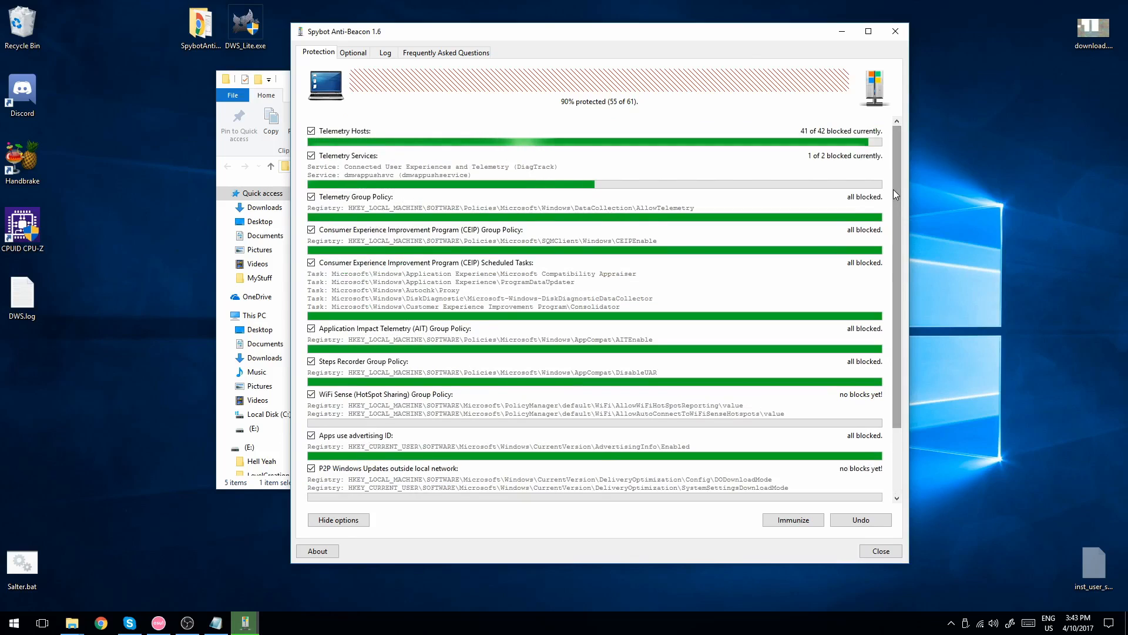
Step: Open the Privacy category in Windows Settings and check the Location and Microphone permissions
left_click(13, 622)
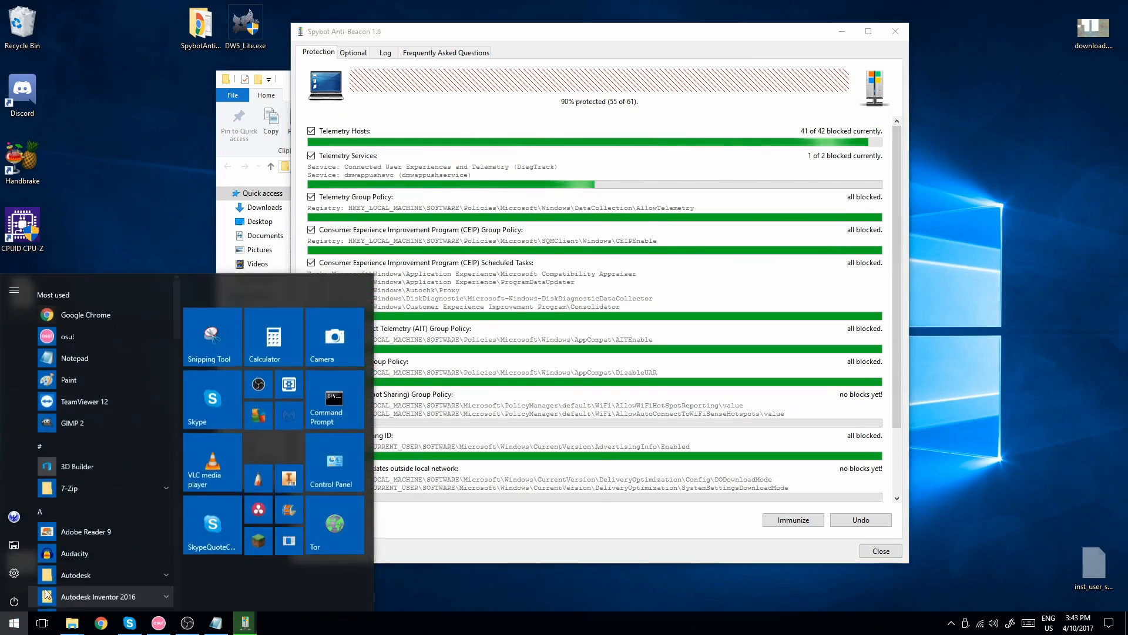
left_click(26, 566)
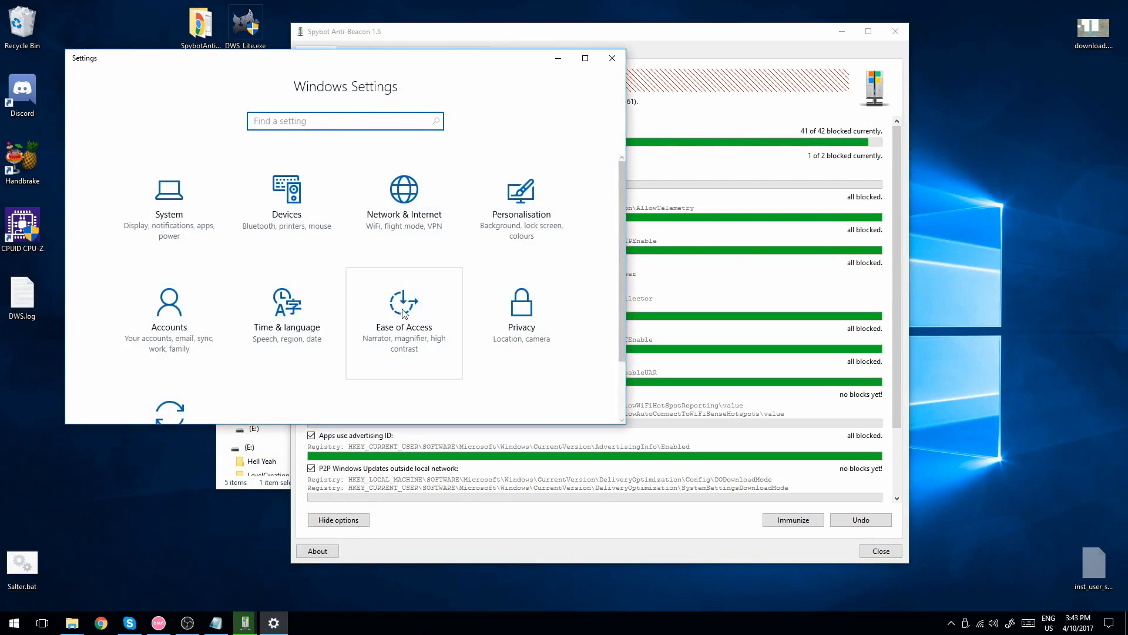
scroll(486, 285, "down", 2)
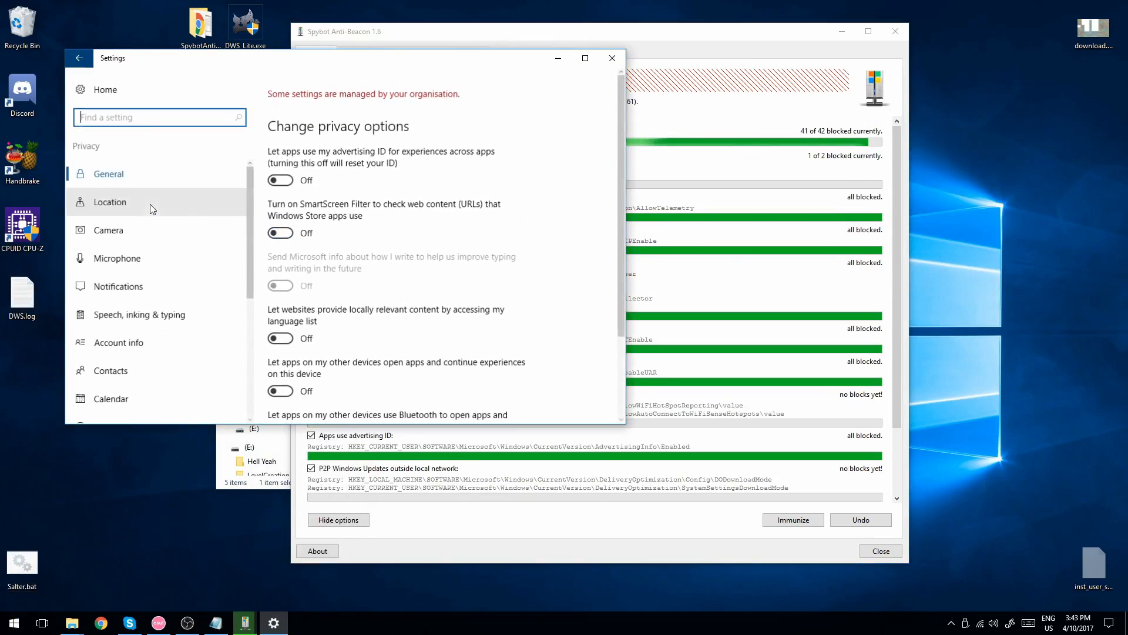
left_click(156, 203)
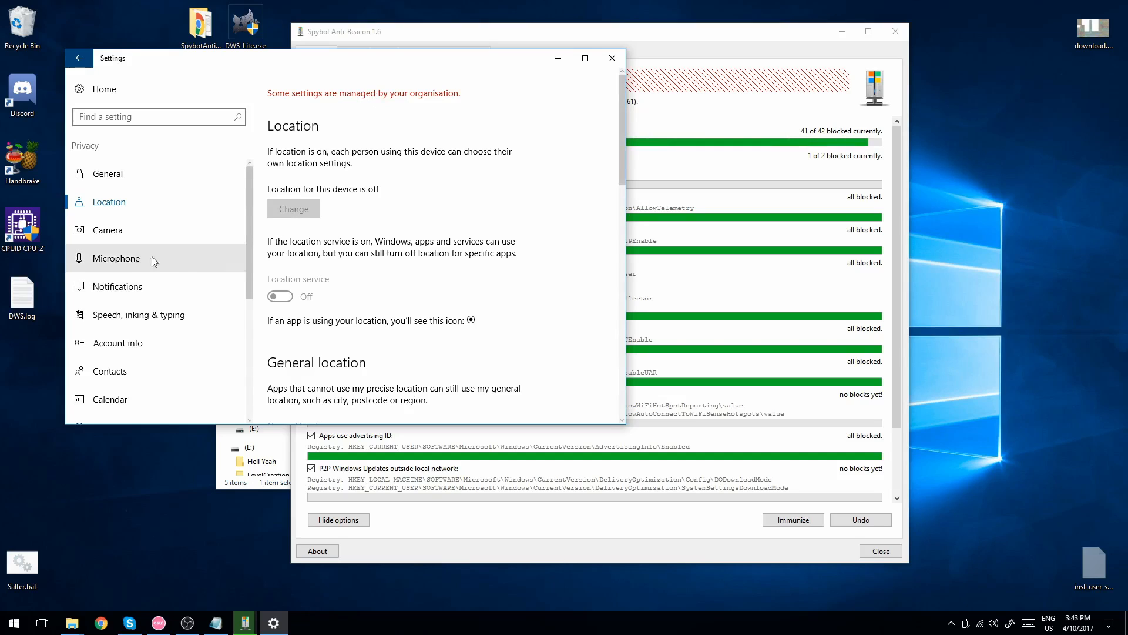
left_click(174, 254)
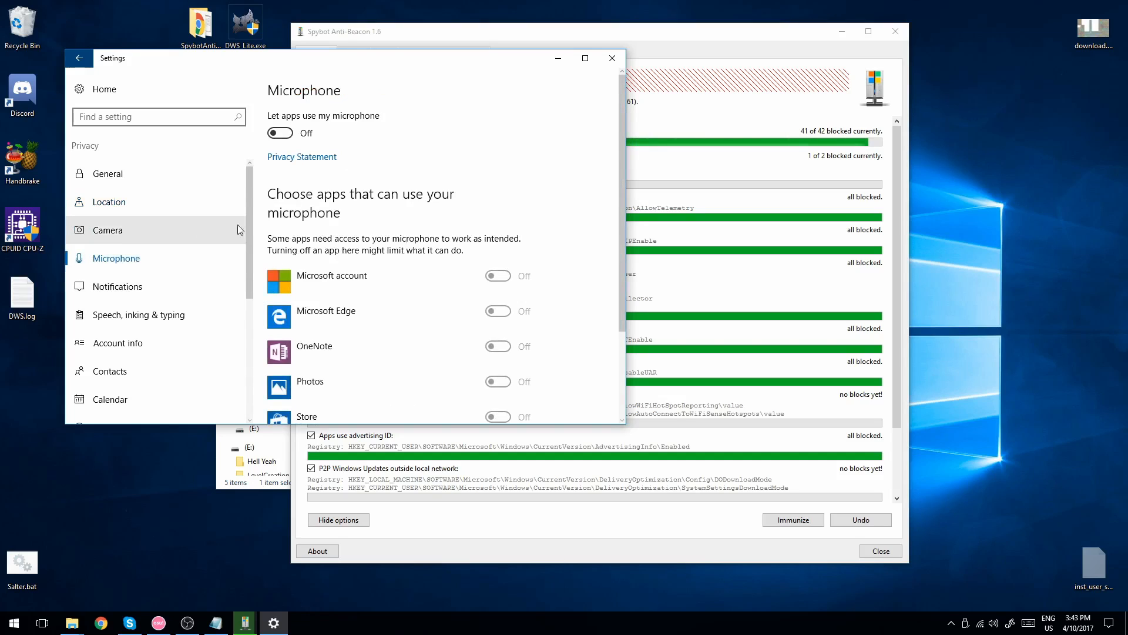
scroll(435, 267, "down", 3)
Step: Check in the privacy settings which apps are allowed to run in the background
scroll(115, 359, "down", 5)
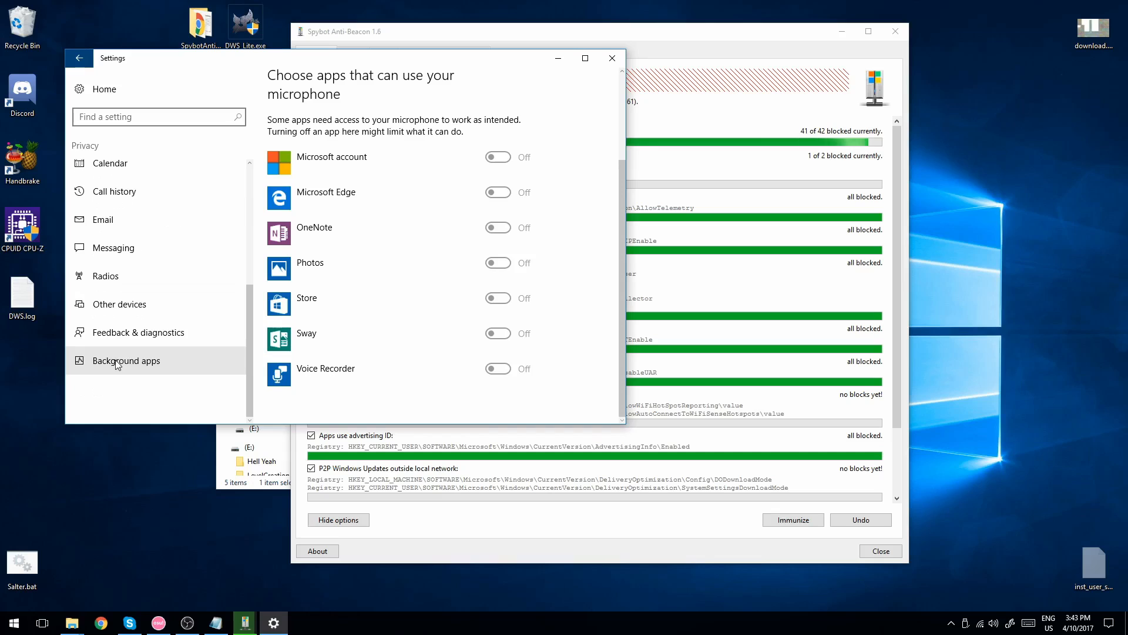
left_click(142, 347)
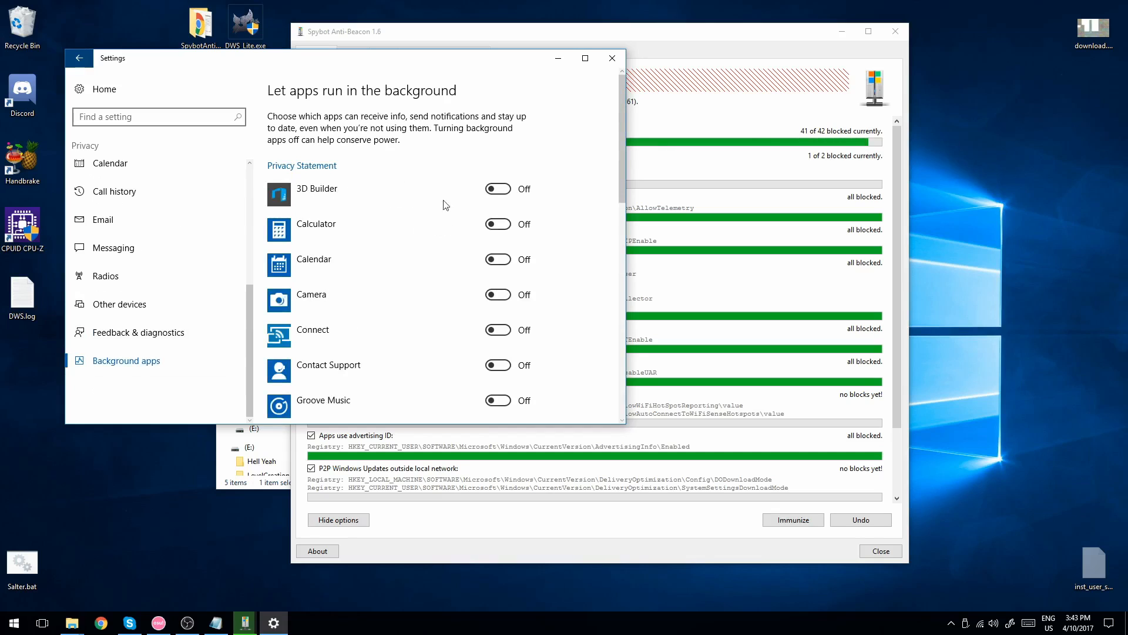
scroll(446, 205, "down", 10)
scroll(391, 281, "up", 6)
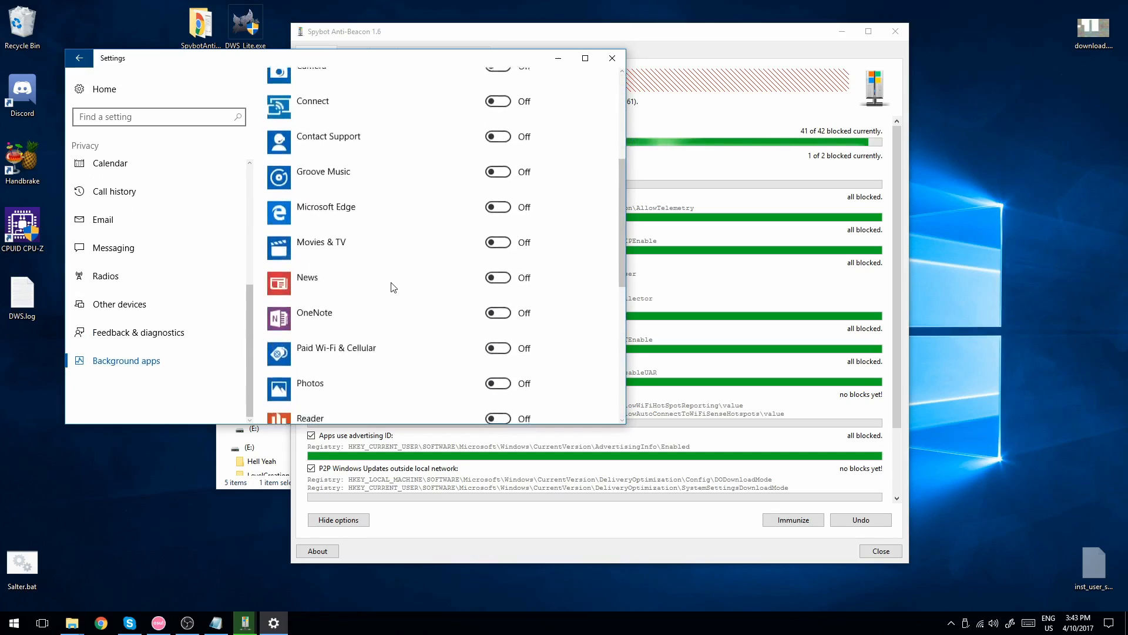
scroll(393, 287, "up", 4)
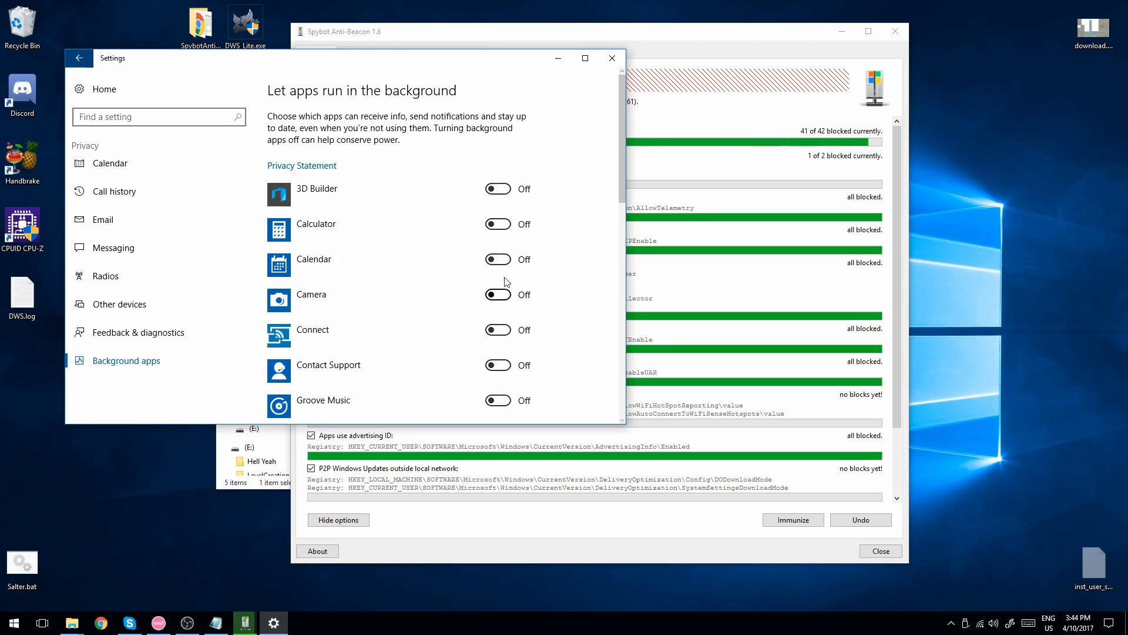
Step: Close the Windows Settings and Spybot Anti-Beacon windows
left_click(613, 61)
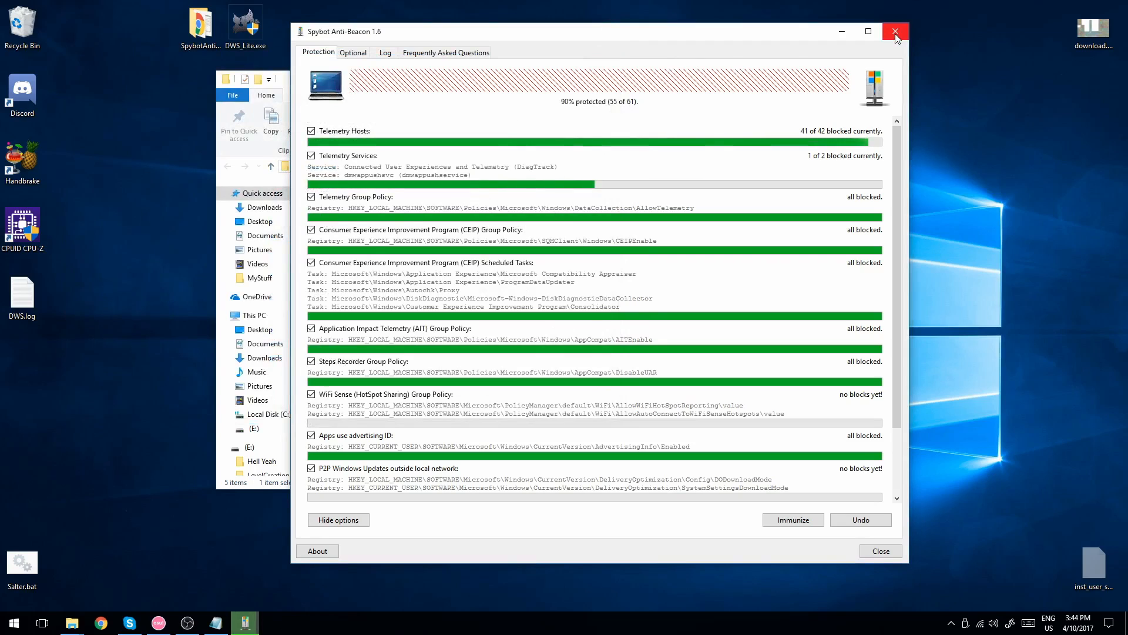
left_click(895, 32)
left_click(790, 251)
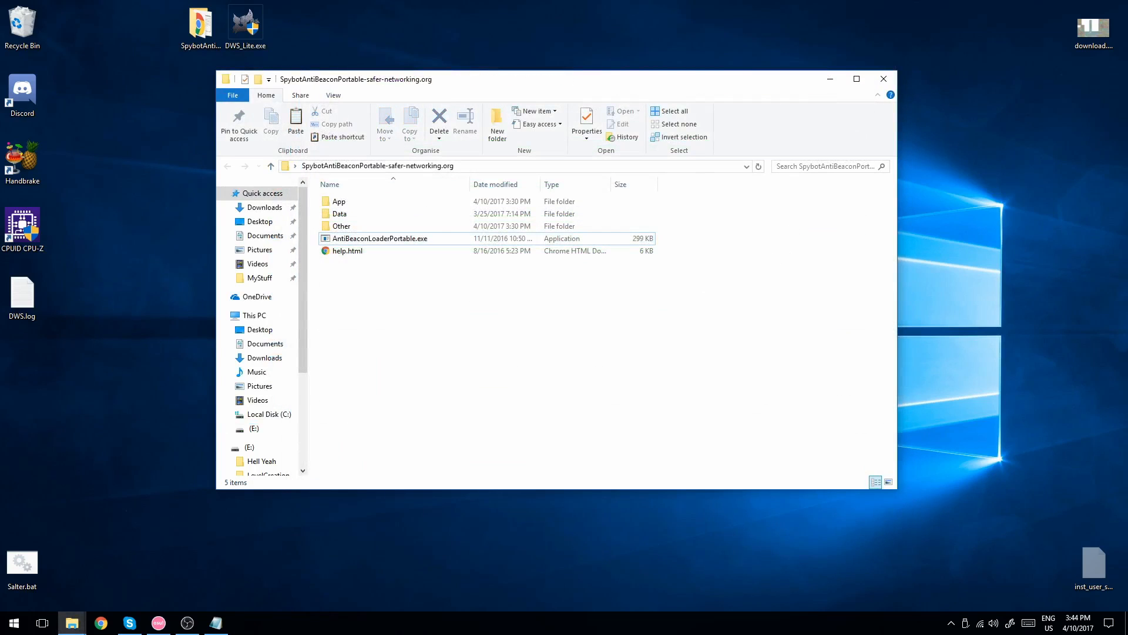